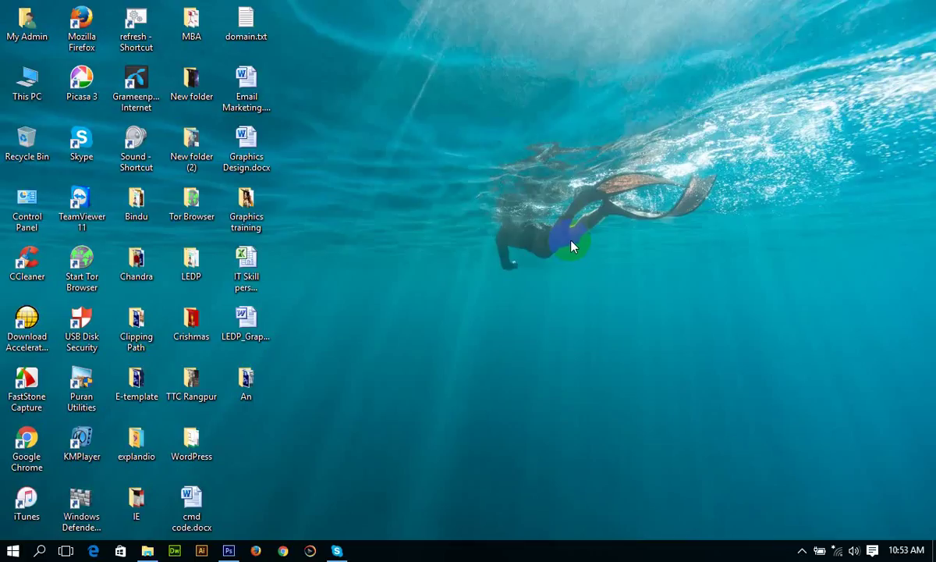
# Step: Check the hidden notification-area icons, then minimize Photoshop and refresh the desktop
pyautogui.click(230, 550)
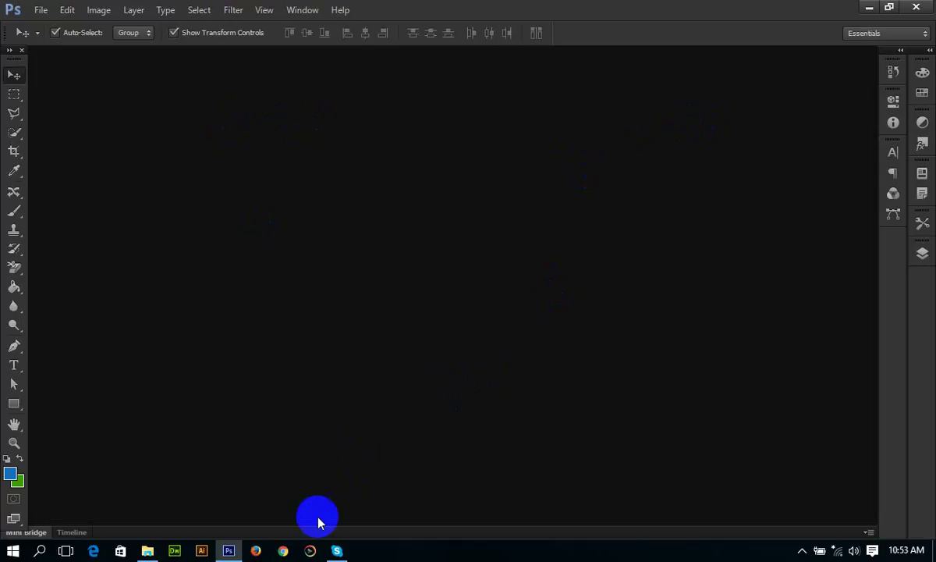
pyautogui.click(802, 550)
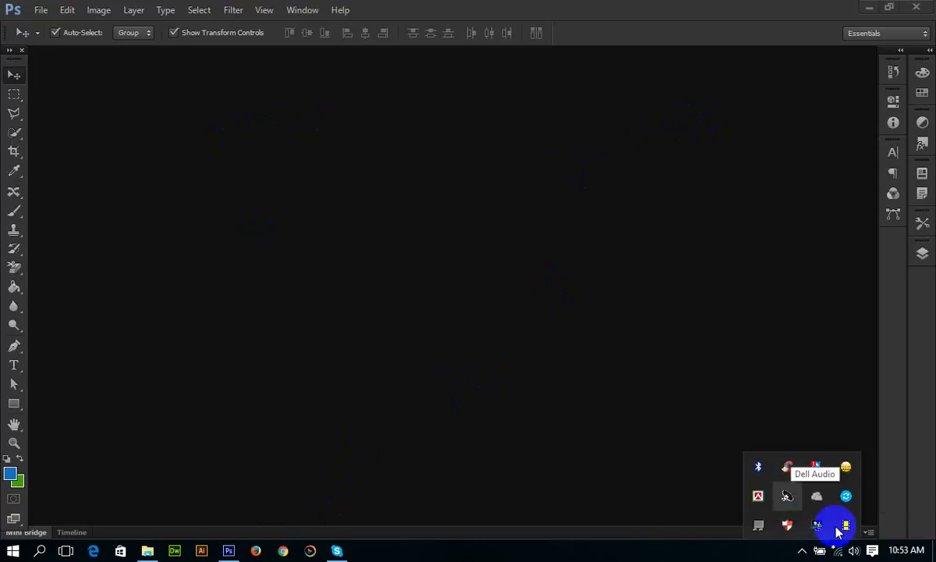
pyautogui.click(404, 519)
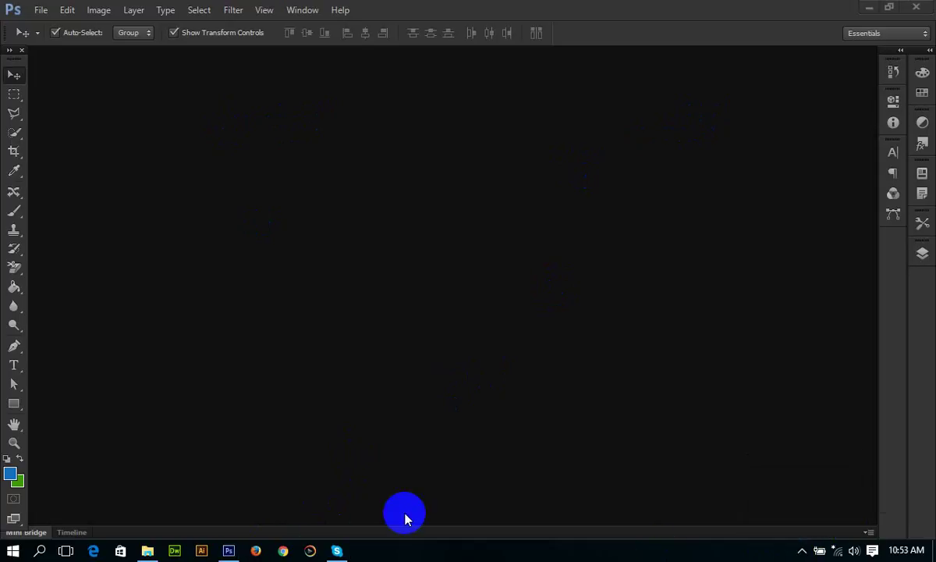
pyautogui.click(869, 7)
pyautogui.rightClick(373, 262)
pyautogui.click(405, 318)
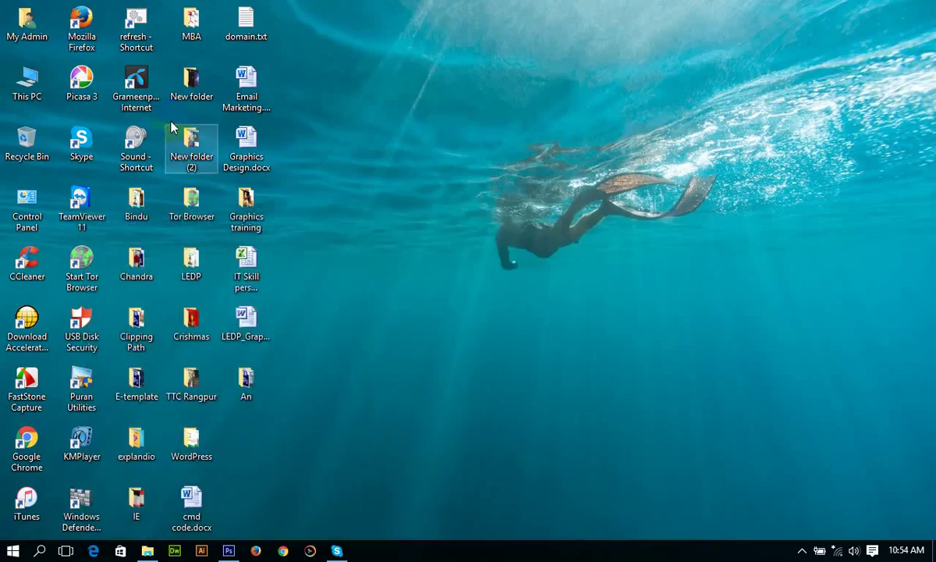
# Step: Review the Recording devices in the Sound settings, close it, and refresh the desktop
pyautogui.doubleClick(135, 141)
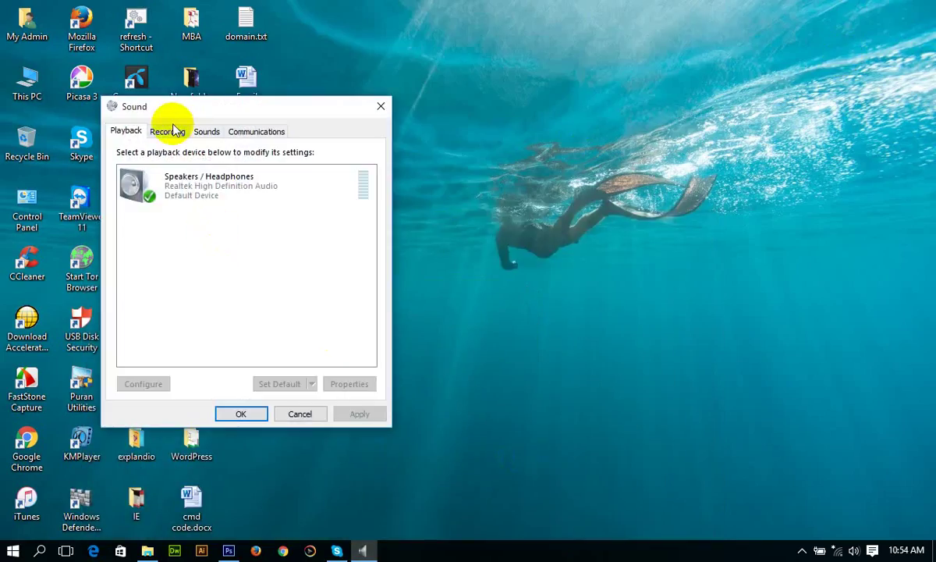
pyautogui.click(180, 132)
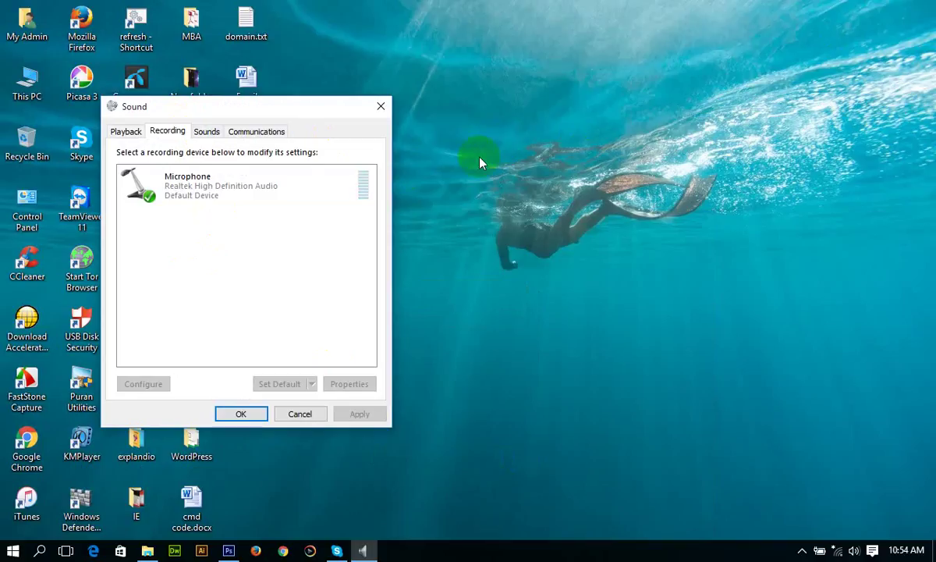
pyautogui.click(381, 106)
pyautogui.rightClick(375, 188)
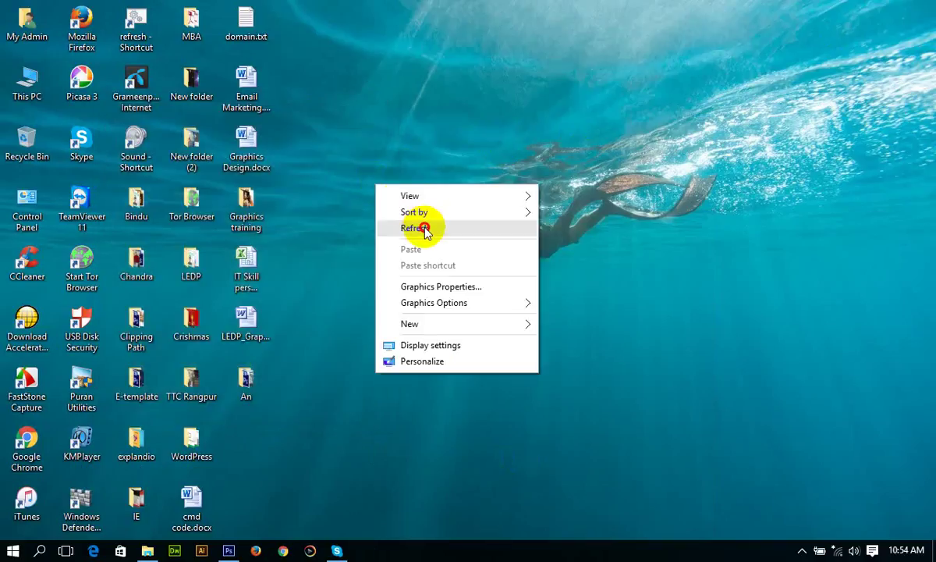
pyautogui.rightClick(391, 195)
pyautogui.rightClick(427, 232)
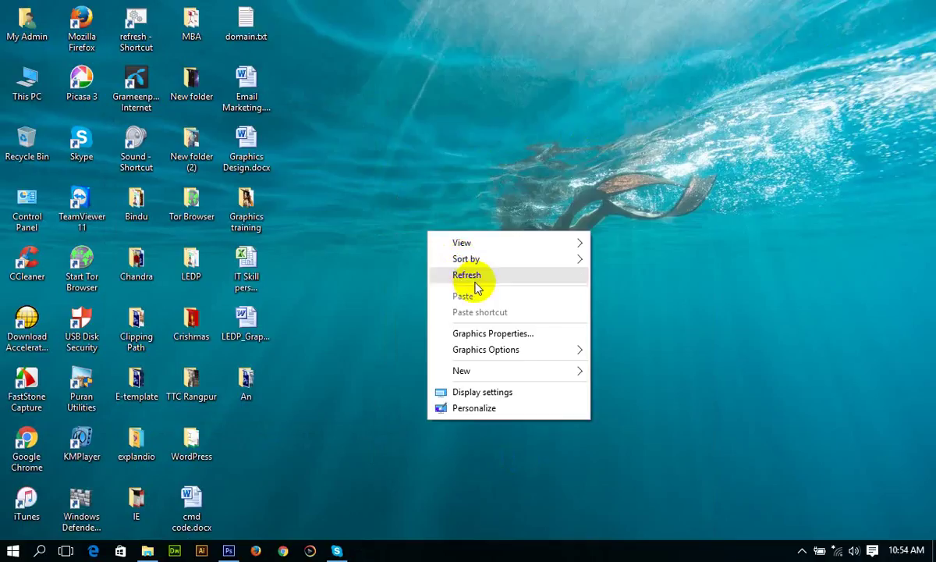
pyautogui.click(468, 275)
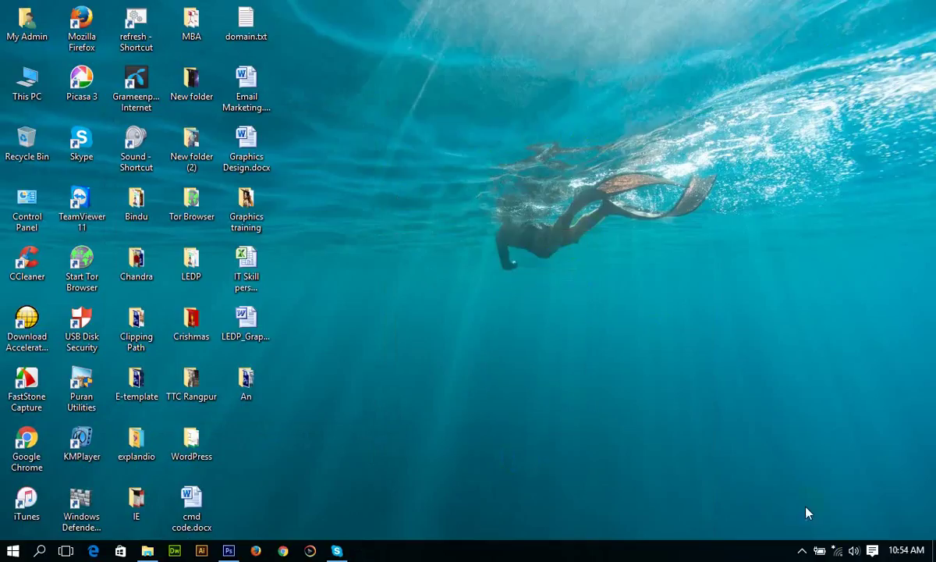
# Step: Launch FastStone Capture from Windows search, then bring Photoshop back to the front
pyautogui.click(40, 551)
pyautogui.write('fa')
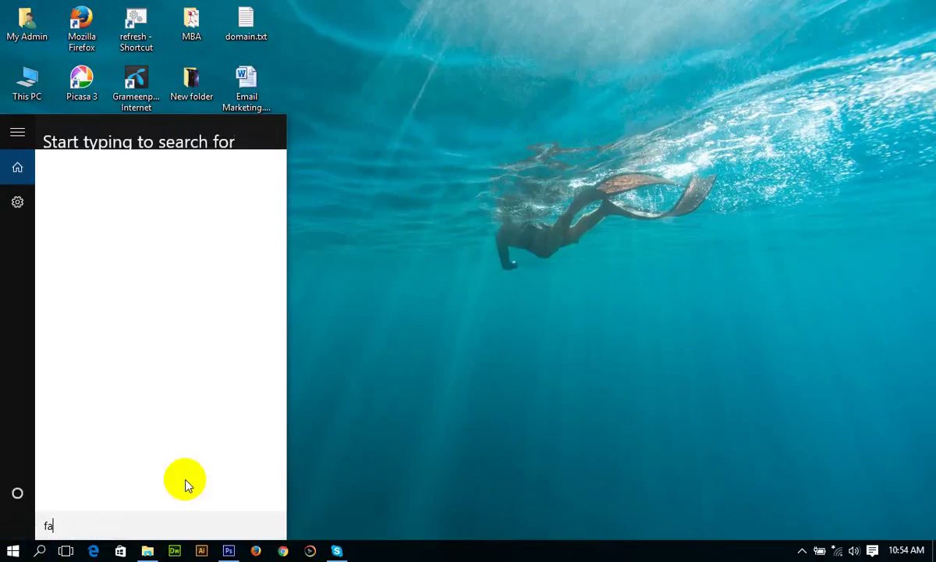
pyautogui.write('s')
pyautogui.click(172, 211)
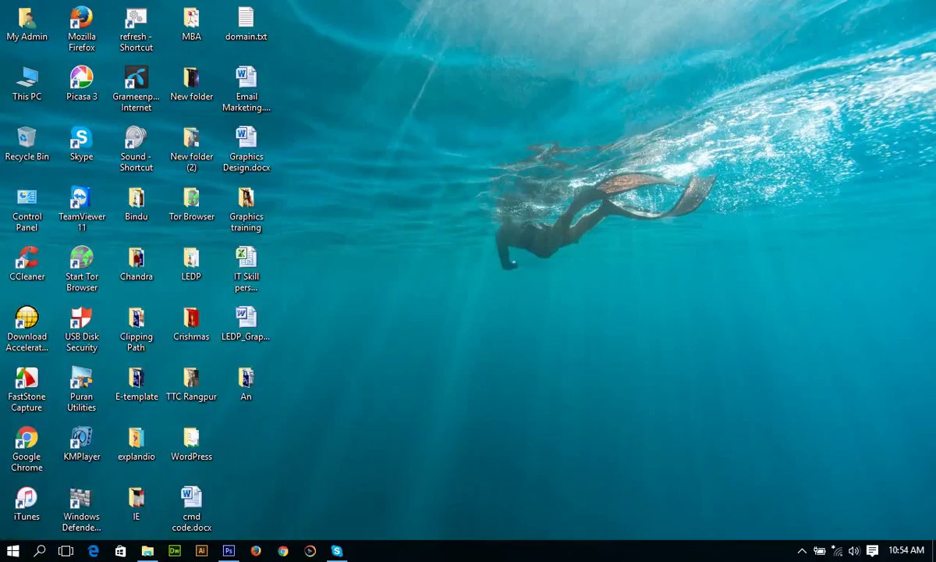
pyautogui.click(229, 551)
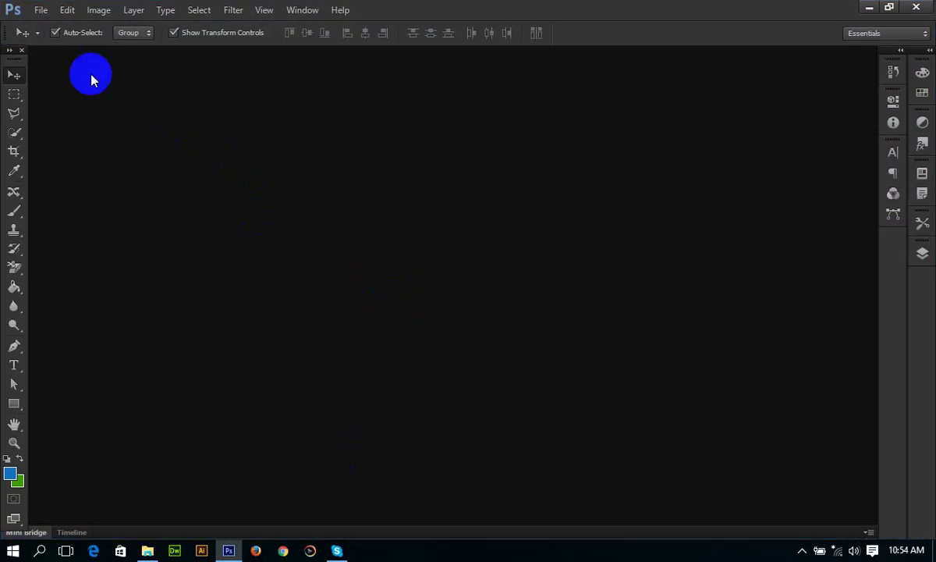
# Step: Create a new white 7 × 5 inch, 72 ppi document using the Default Photoshop Size preset
pyautogui.click(41, 10)
pyautogui.click(54, 26)
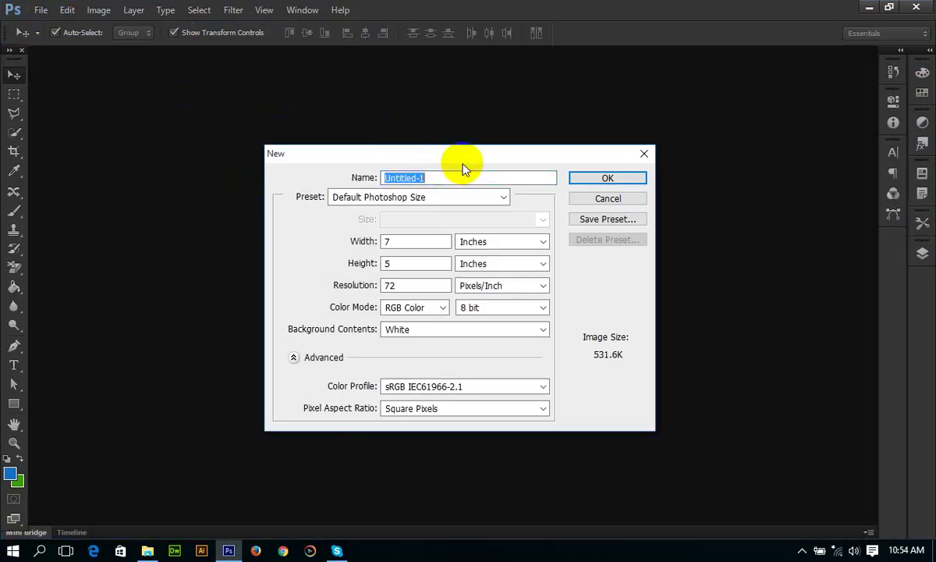
pyautogui.moveTo(477, 159); pyautogui.dragTo(443, 164)
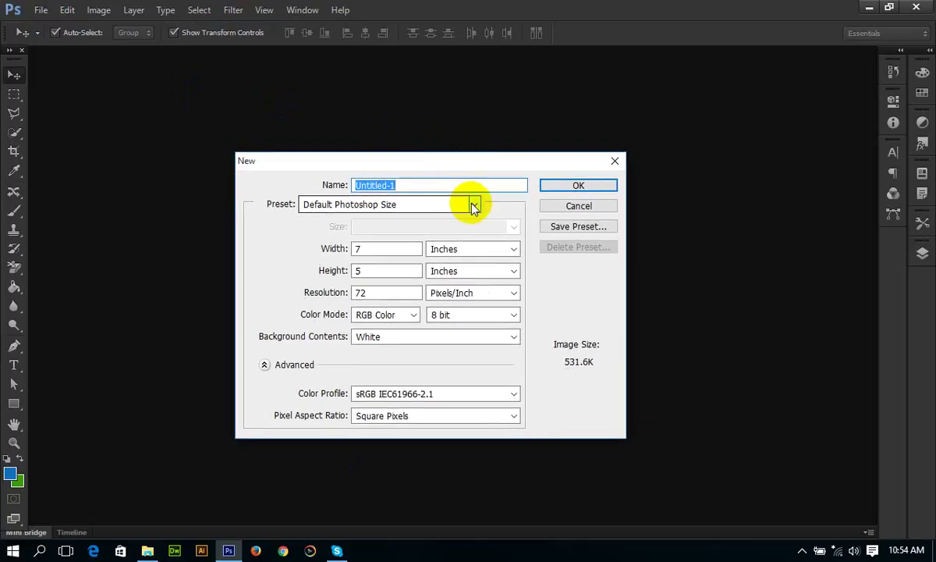
pyautogui.click(474, 205)
pyautogui.click(474, 205)
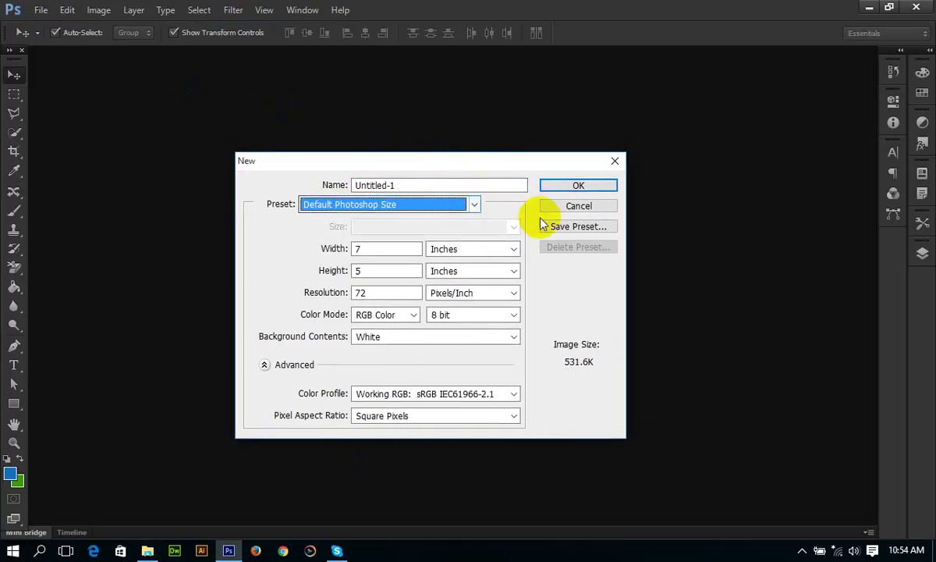
pyautogui.click(568, 192)
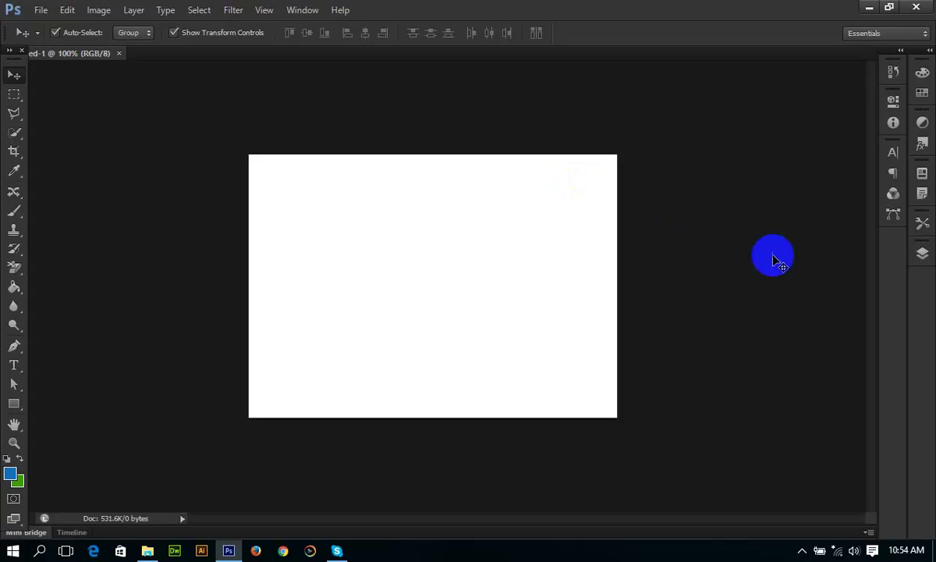
# Step: Convert the locked Background into an editable Layer 0 from the Layers panel
pyautogui.click(923, 253)
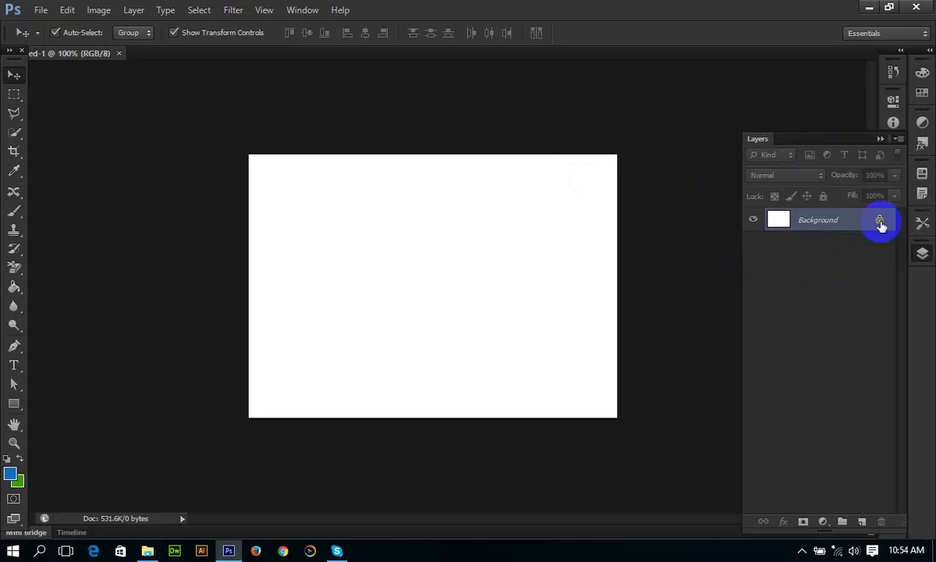
pyautogui.doubleClick(880, 224)
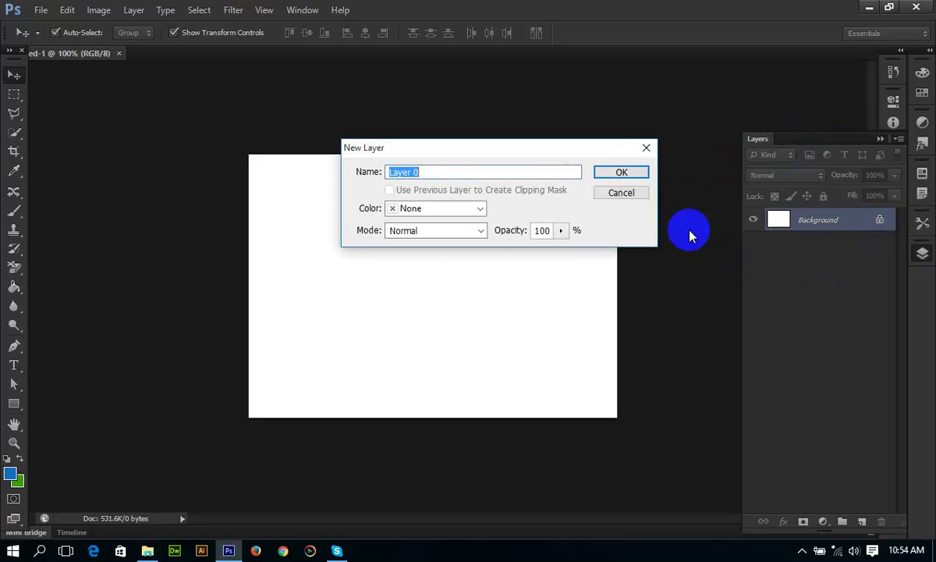
pyautogui.click(612, 173)
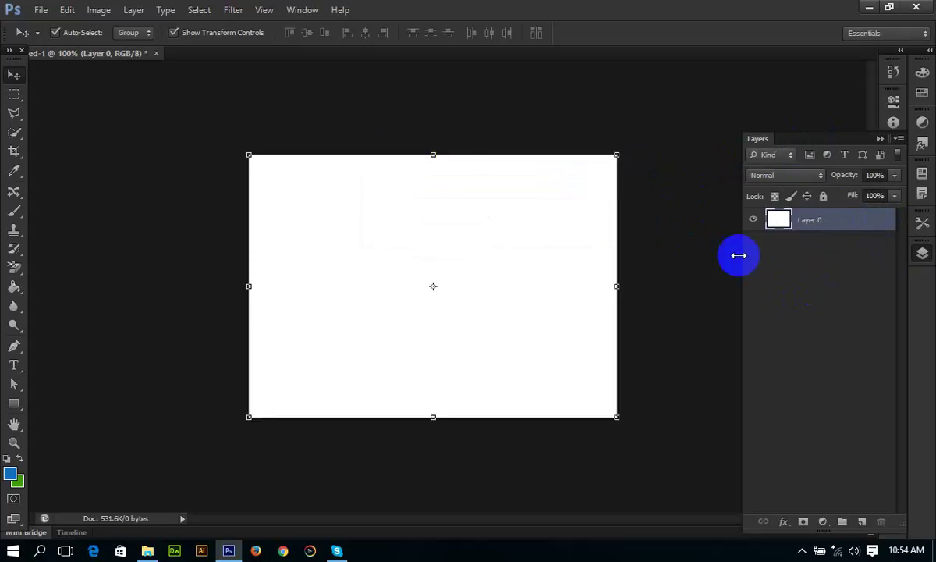
# Step: In Blending Options, enable a 90° black-to-white Gradient Overlay on Layer 0 and scale it to 150%
pyautogui.click(134, 11)
pyautogui.moveTo(153, 89)
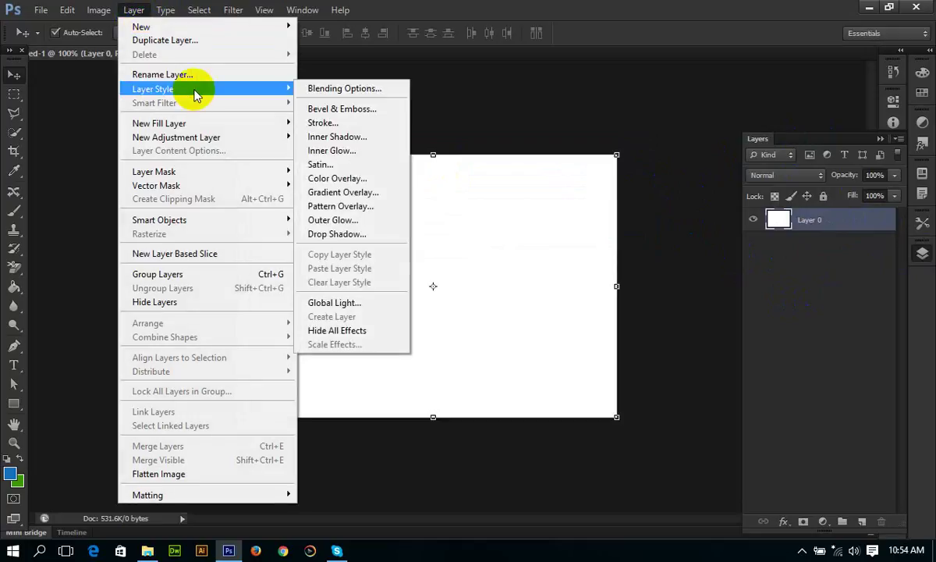
pyautogui.click(345, 91)
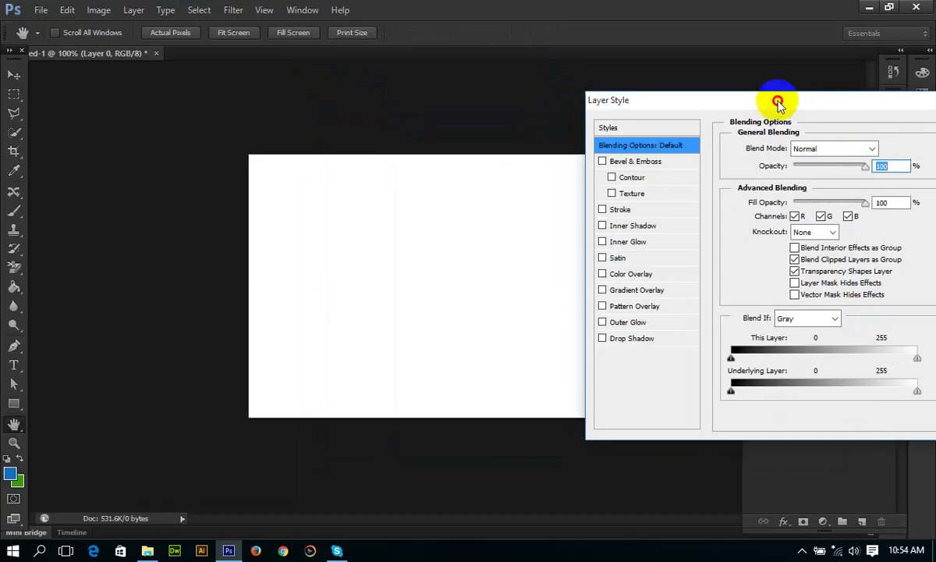
pyautogui.moveTo(624, 135); pyautogui.dragTo(844, 101)
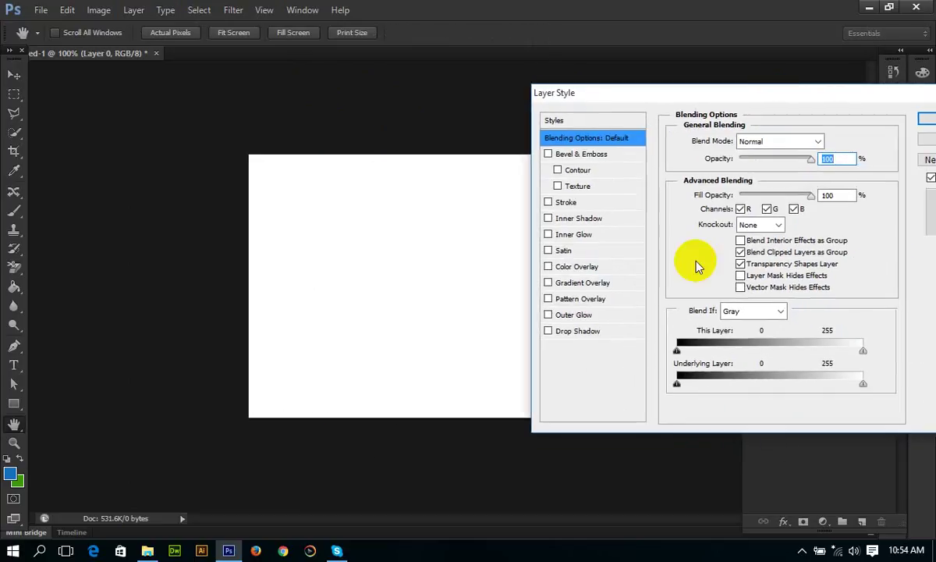
pyautogui.click(548, 284)
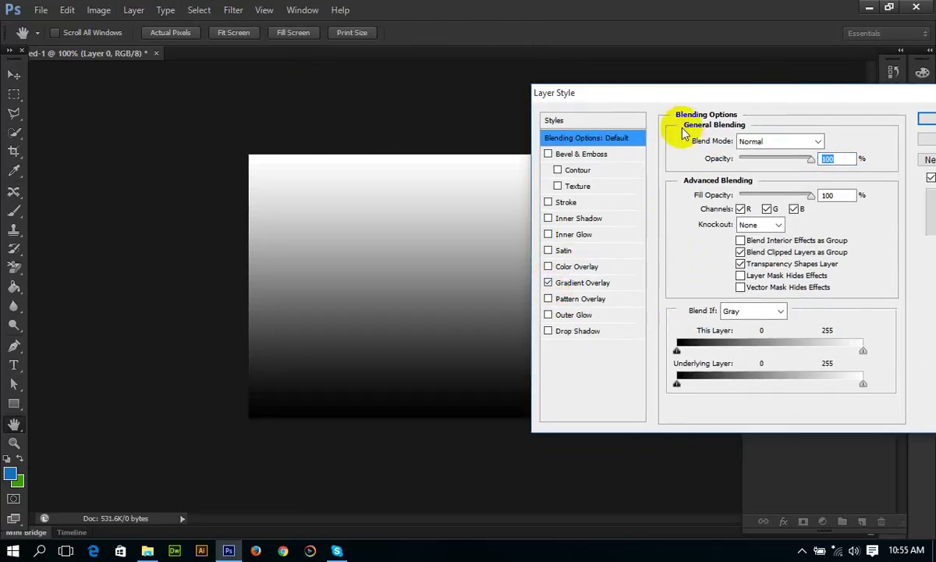
pyautogui.moveTo(636, 108); pyautogui.dragTo(607, 95)
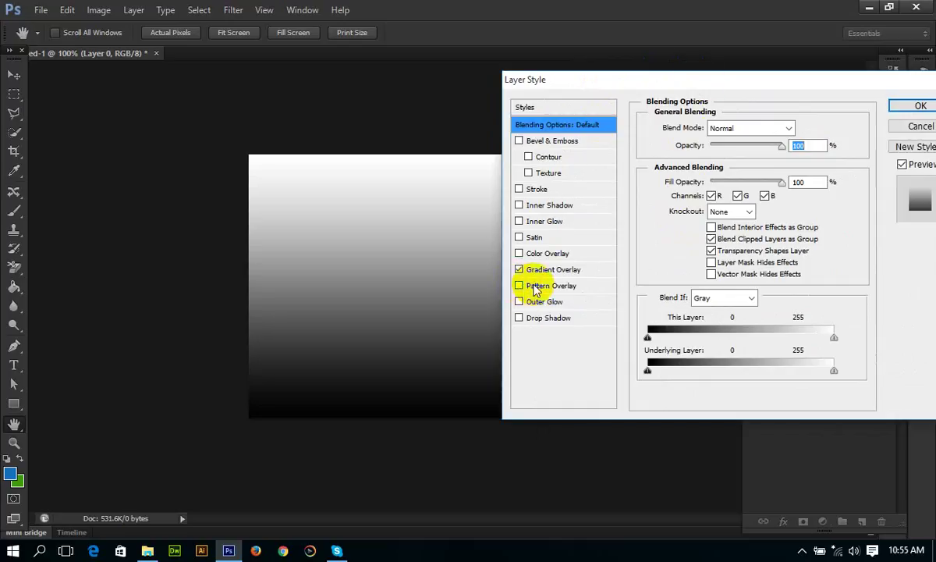
pyautogui.moveTo(609, 83); pyautogui.dragTo(573, 98)
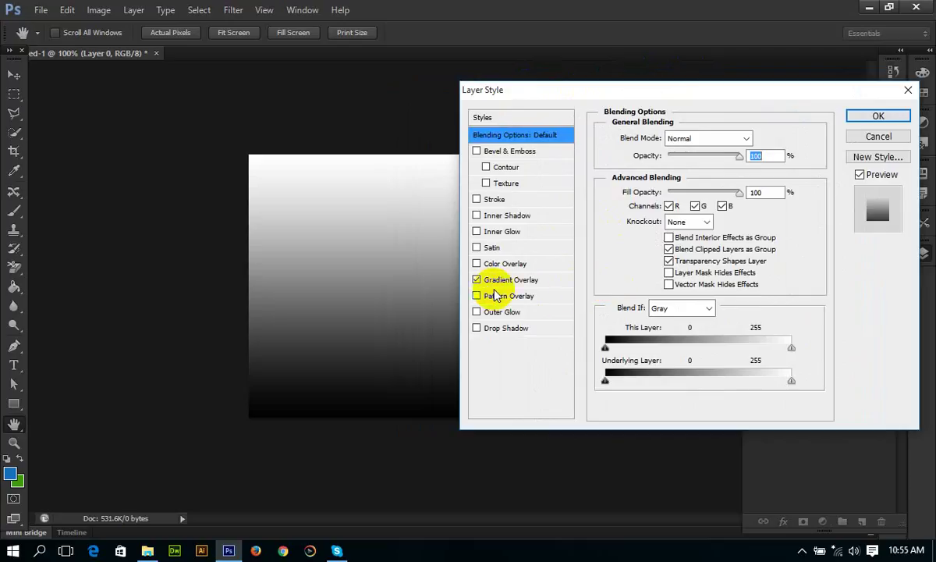
pyautogui.click(476, 280)
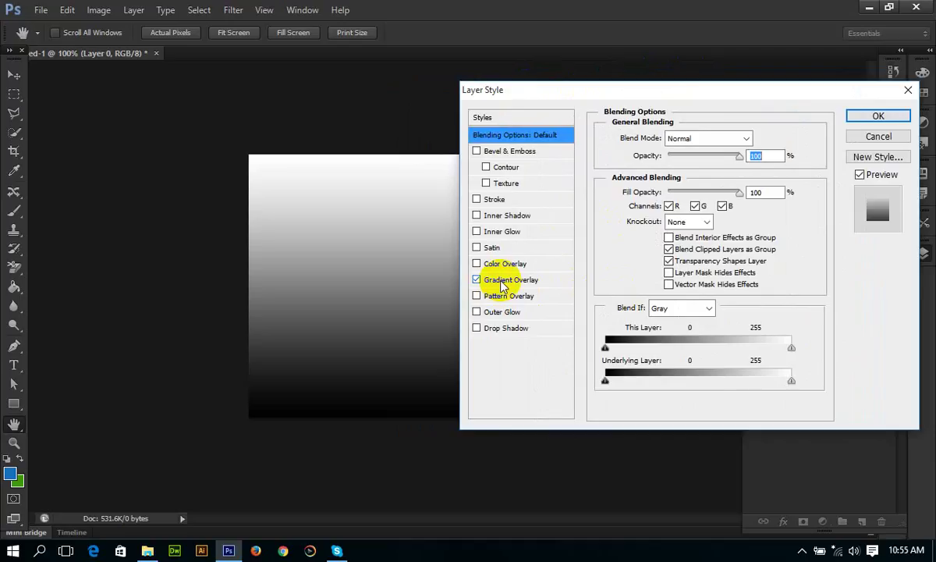
pyautogui.click(501, 281)
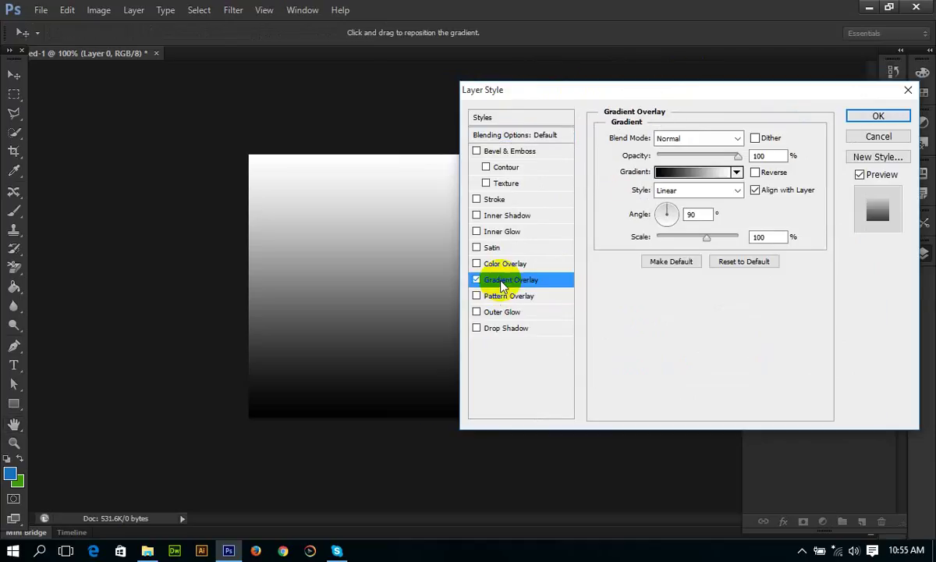
pyautogui.moveTo(702, 236); pyautogui.dragTo(747, 243)
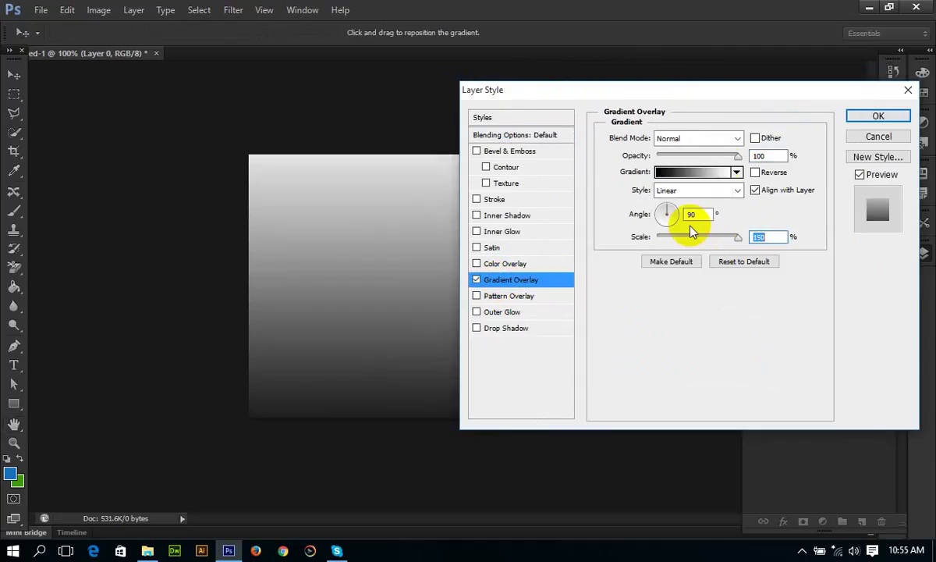
# Step: Pick a blue preset in the overlay's Gradient Editor
pyautogui.click(679, 173)
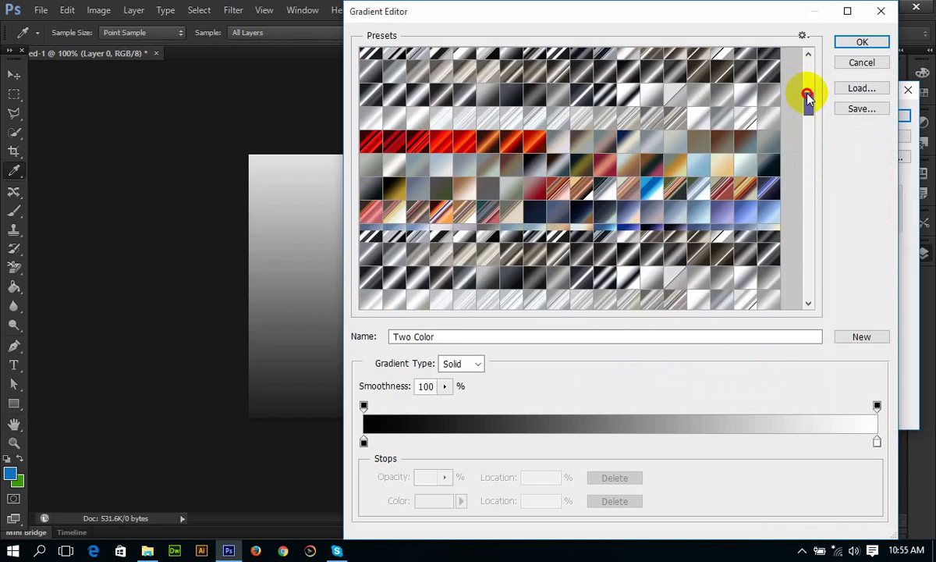
pyautogui.moveTo(807, 76); pyautogui.dragTo(807, 70)
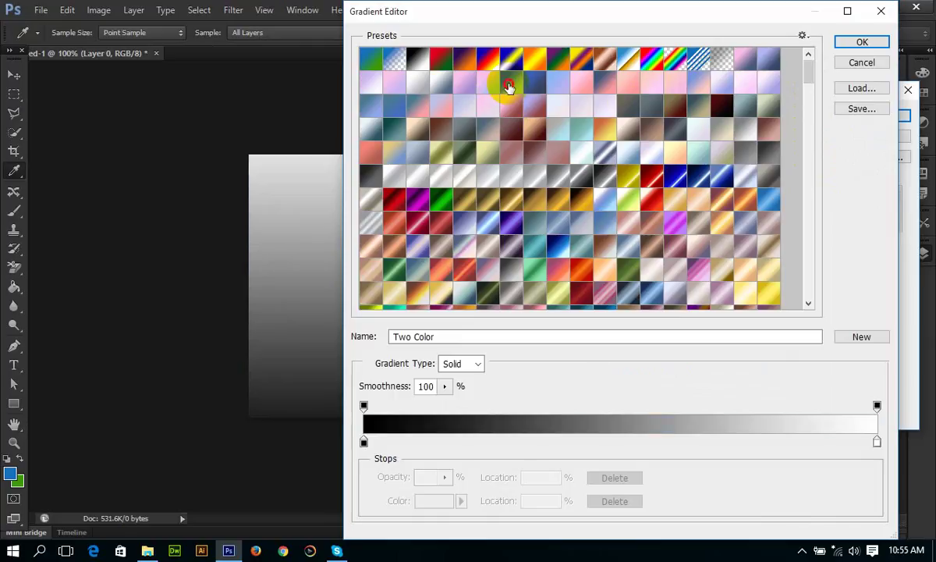
pyautogui.click(507, 84)
pyautogui.moveTo(752, 14)
pyautogui.mouseDown()
pyautogui.moveTo(858, 269)
pyautogui.moveTo(738, 59)
pyautogui.mouseUp()
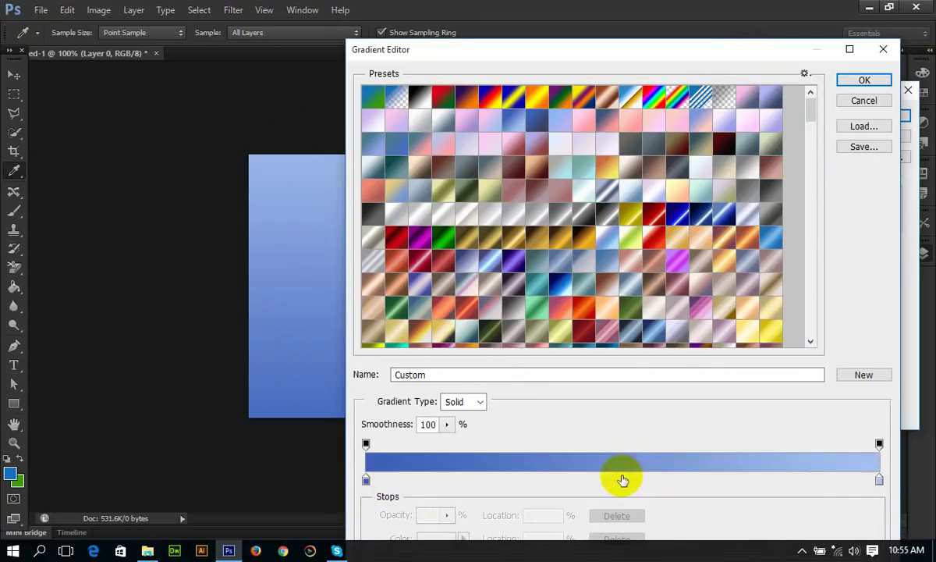
# Step: Try a near-white middle stop, remove it again, and confirm the deep-to-pale blue gradient
pyautogui.click(622, 477)
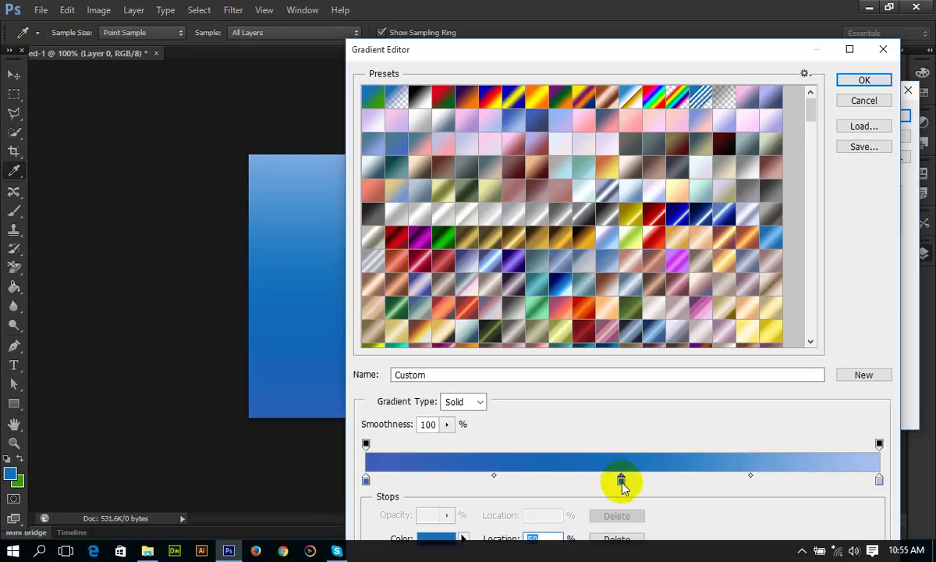
pyautogui.doubleClick(622, 479)
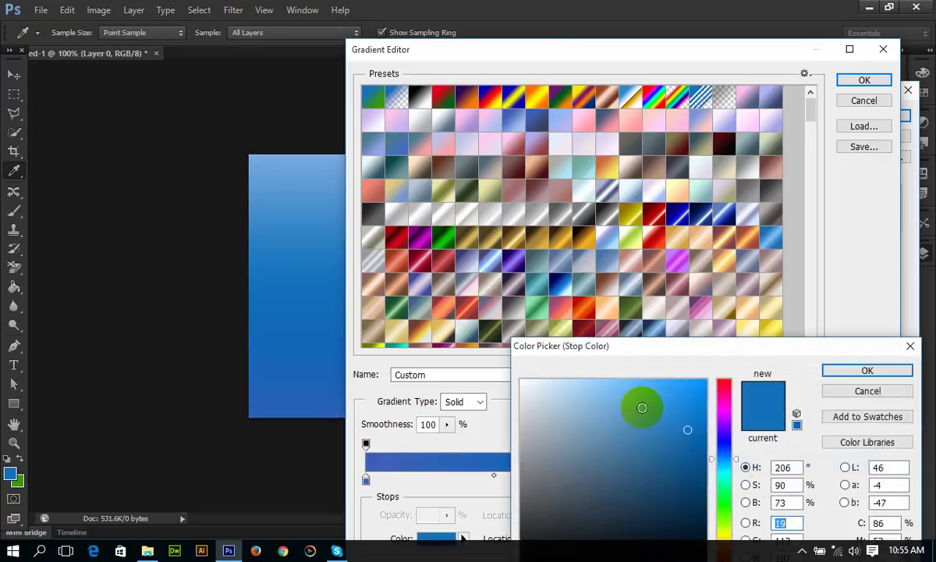
pyautogui.click(537, 402)
pyautogui.moveTo(536, 402)
pyautogui.mouseDown()
pyautogui.moveTo(528, 404)
pyautogui.moveTo(527, 382)
pyautogui.mouseUp()
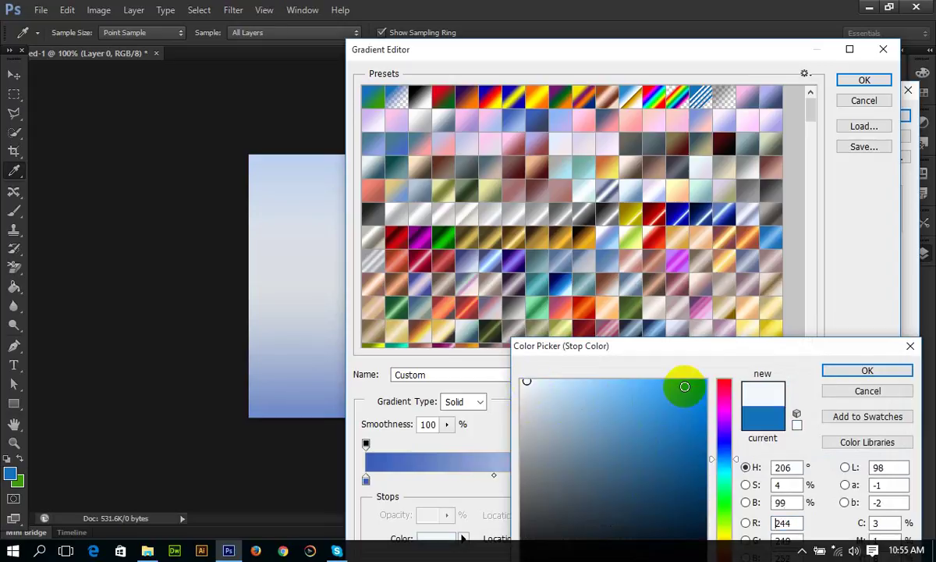
pyautogui.click(868, 371)
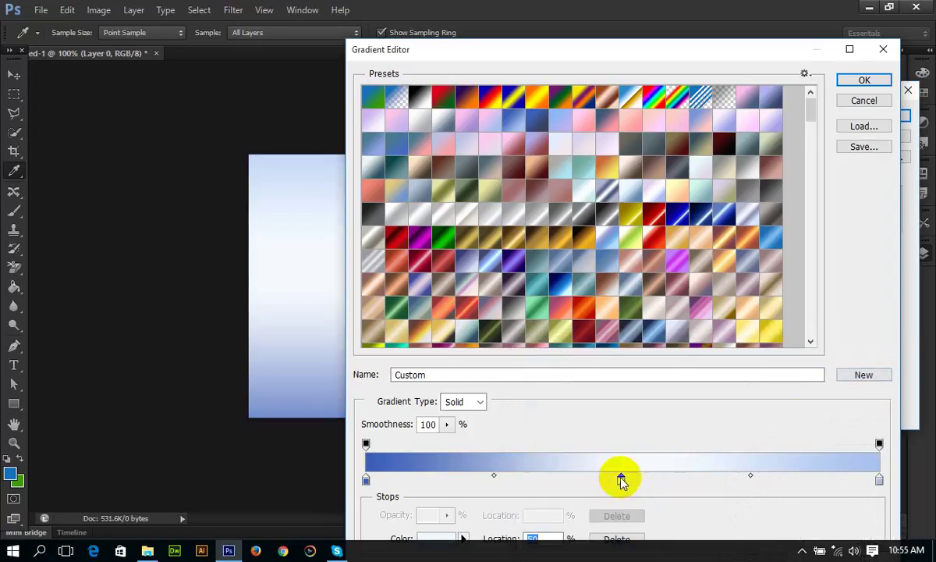
pyautogui.moveTo(621, 480); pyautogui.dragTo(623, 505)
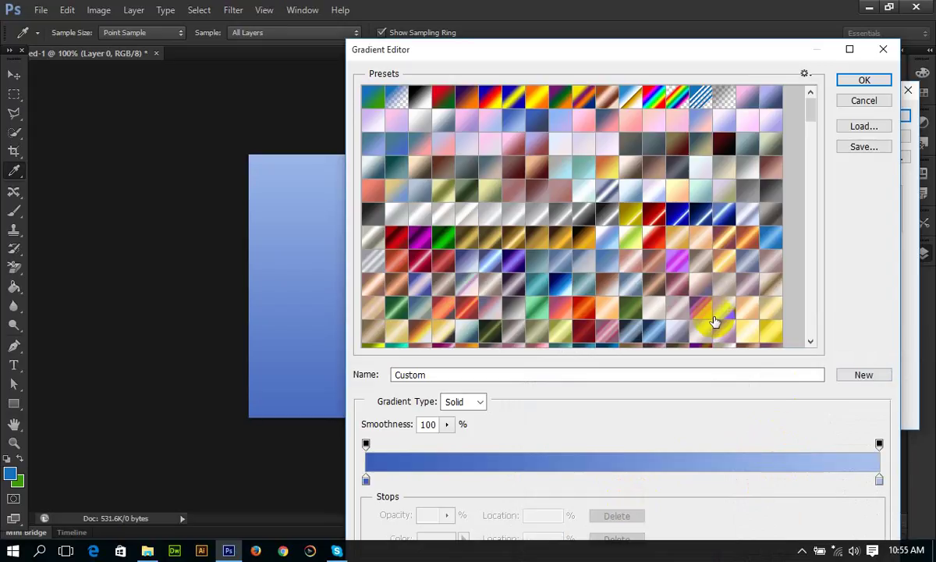
pyautogui.click(855, 81)
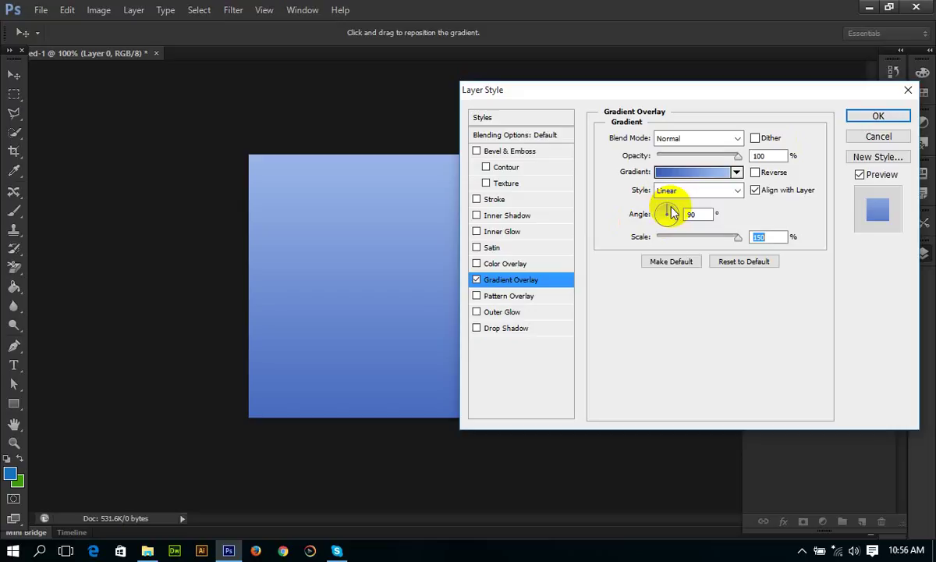
# Step: Turn the blue gradient overlay angle to 87°, light at top and dark at bottom, and apply it
pyautogui.moveTo(673, 212); pyautogui.dragTo(651, 219)
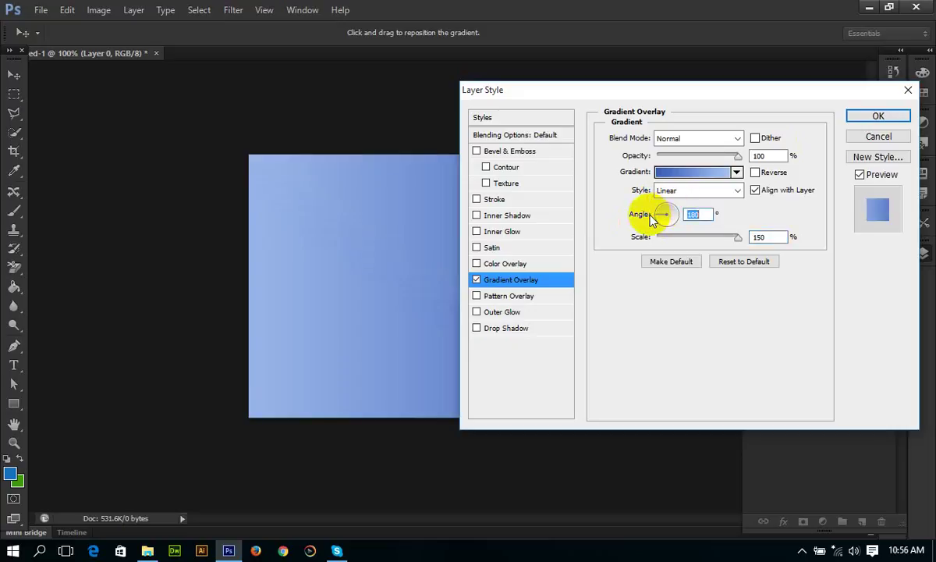
pyautogui.moveTo(655, 218)
pyautogui.mouseDown()
pyautogui.moveTo(679, 218)
pyautogui.moveTo(669, 232)
pyautogui.mouseUp()
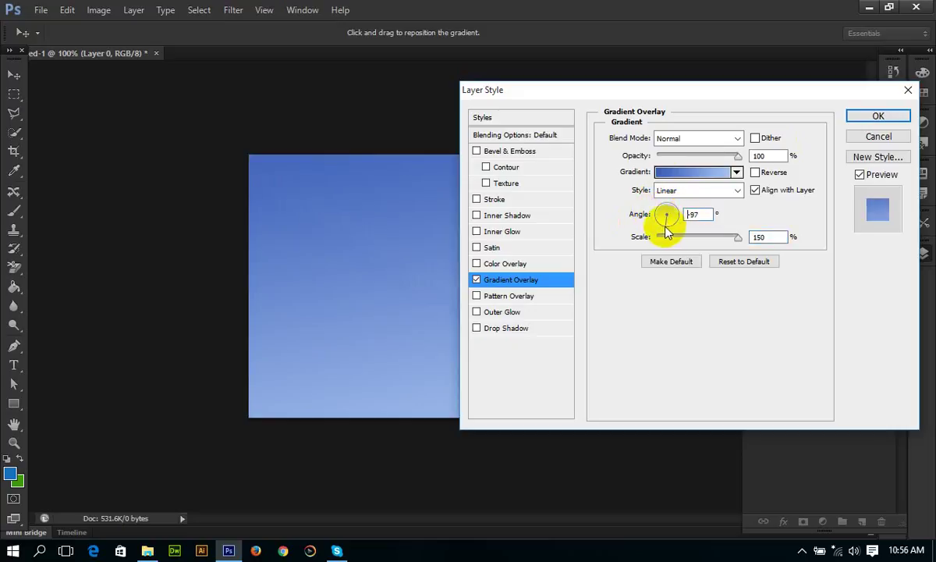
pyautogui.moveTo(637, 90); pyautogui.dragTo(780, 193)
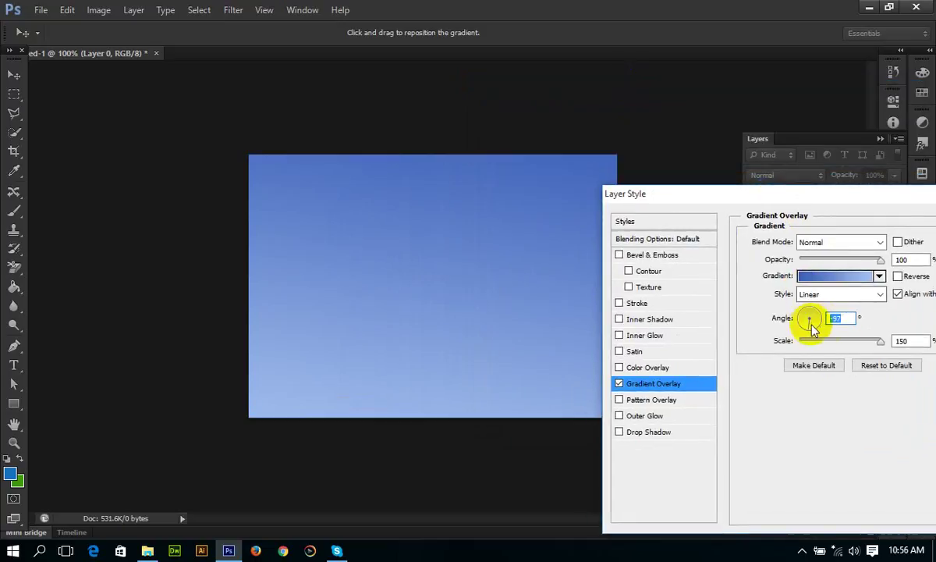
pyautogui.moveTo(806, 321)
pyautogui.mouseDown()
pyautogui.moveTo(810, 308)
pyautogui.moveTo(824, 316)
pyautogui.moveTo(812, 303)
pyautogui.mouseUp()
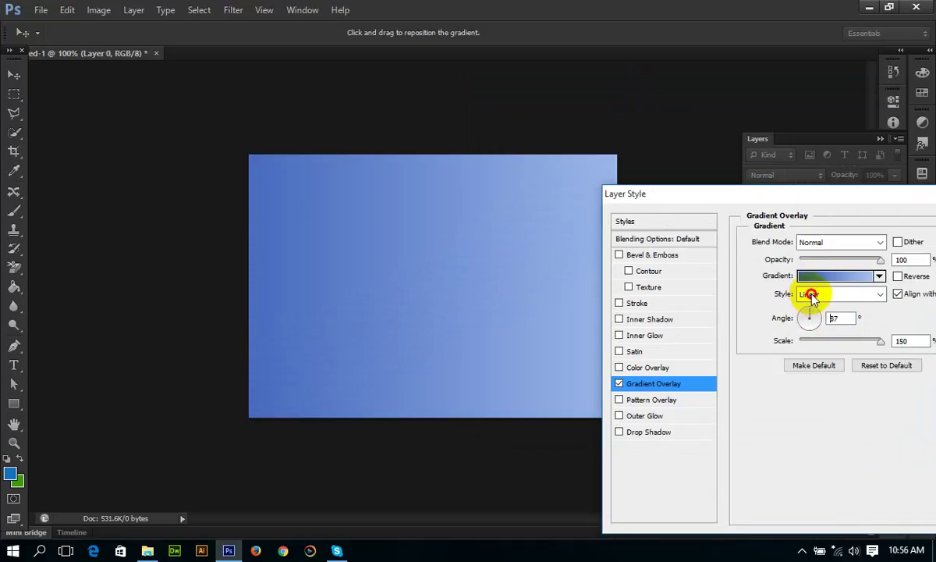
pyautogui.moveTo(829, 199); pyautogui.dragTo(623, 225)
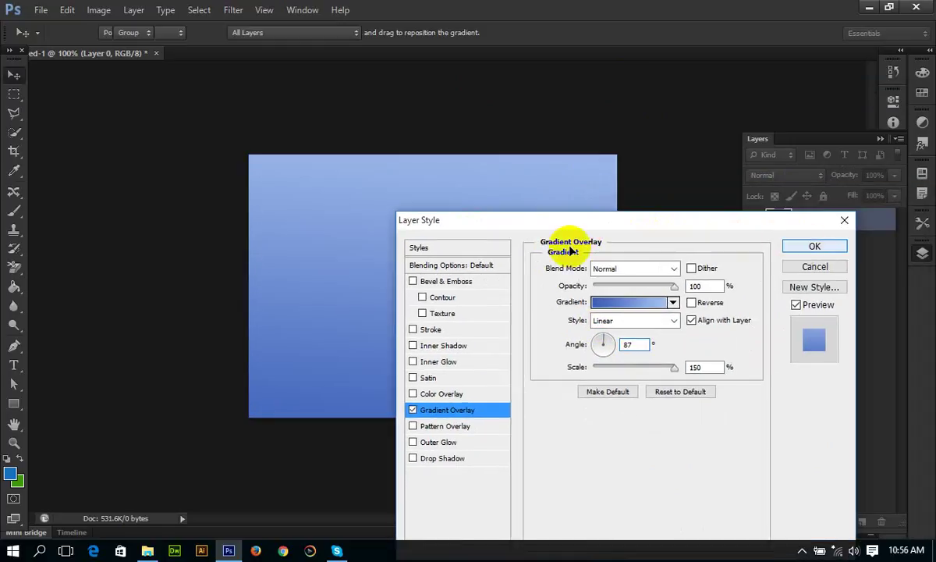
pyautogui.press('Return')
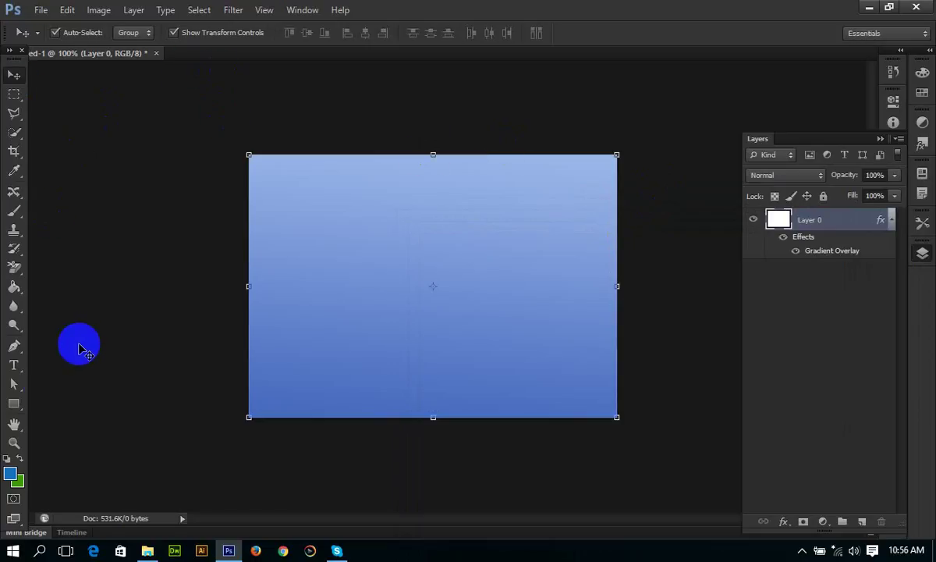
# Step: Draw a five-sided blue polygon on the canvas and shift it slightly right and down
pyautogui.click(13, 405)
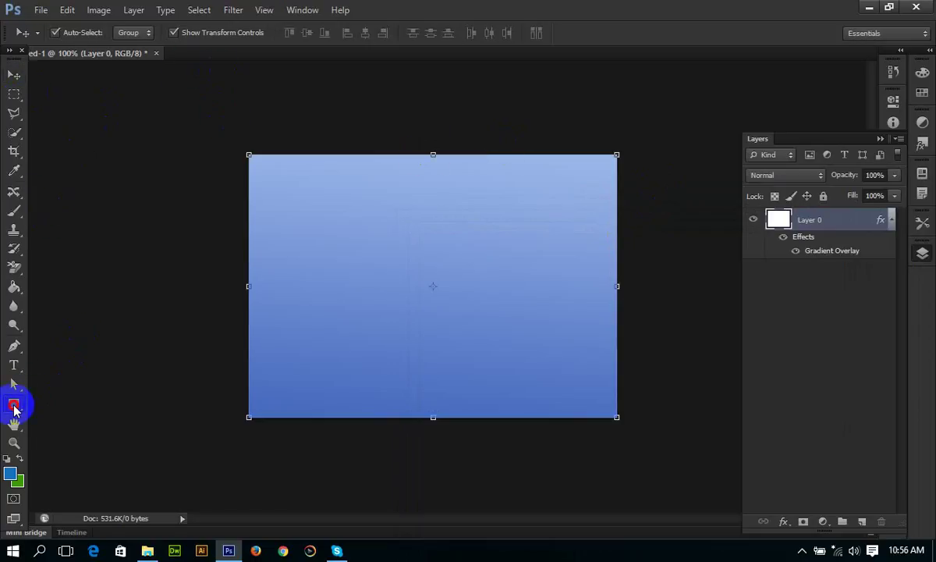
pyautogui.moveTo(13, 404)
pyautogui.mouseDown()
pyautogui.moveTo(129, 407)
pyautogui.moveTo(115, 448)
pyautogui.moveTo(115, 401)
pyautogui.moveTo(114, 442)
pyautogui.mouseUp()
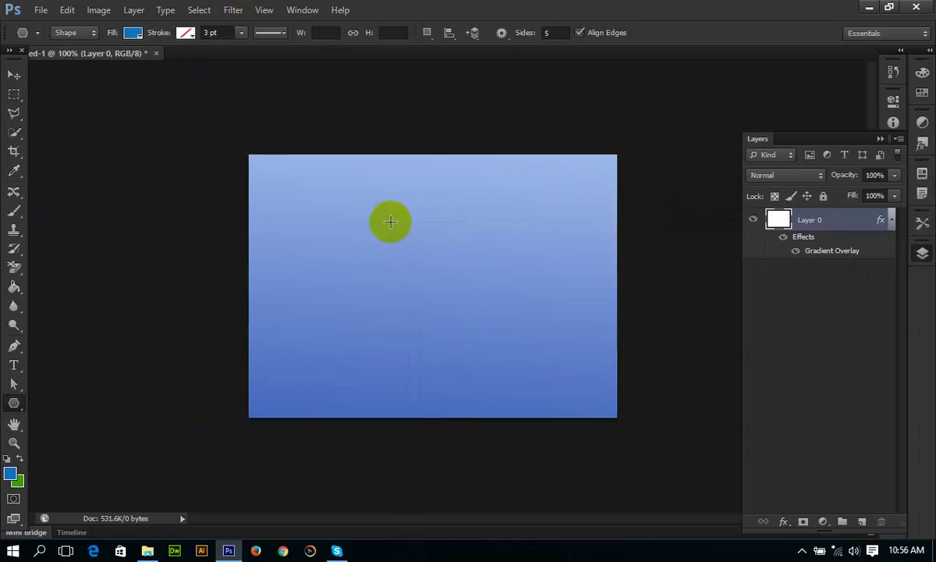
pyautogui.moveTo(384, 221)
pyautogui.mouseDown()
pyautogui.moveTo(425, 282)
pyautogui.moveTo(472, 193)
pyautogui.mouseUp()
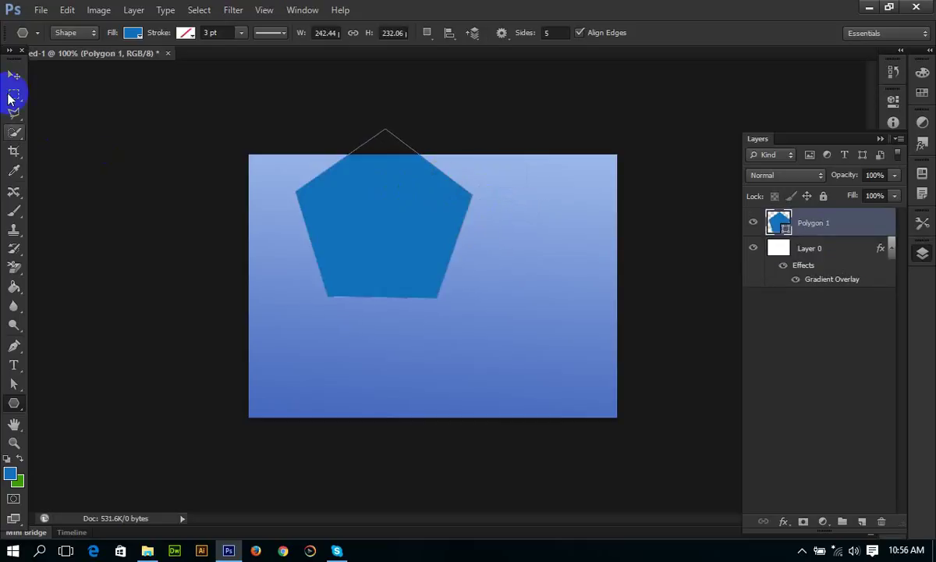
pyautogui.click(14, 75)
pyautogui.moveTo(402, 225)
pyautogui.mouseDown()
pyautogui.moveTo(456, 277)
pyautogui.moveTo(407, 231)
pyautogui.mouseUp()
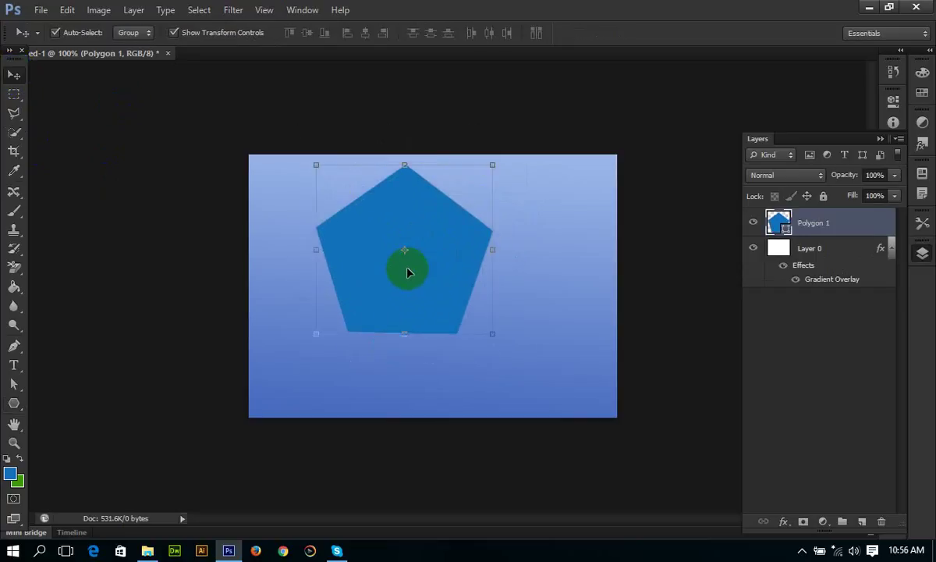
# Step: Select Polygon 1 with Layer 0 and align their vertical and horizontal centres, then reselect only the pentagon
pyautogui.click(818, 262)
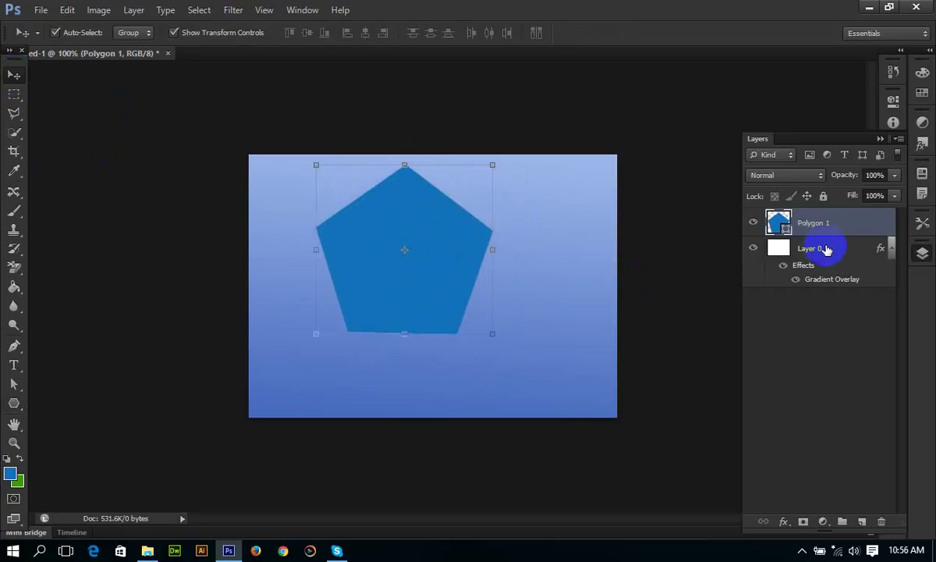
pyautogui.keyDown('shift'); pyautogui.click(826, 249); pyautogui.keyUp('shift')
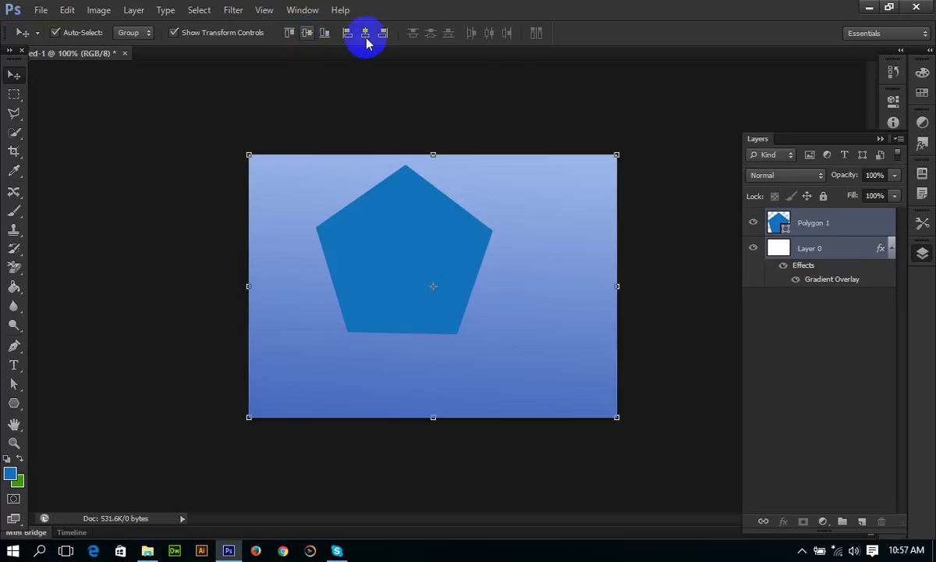
pyautogui.click(305, 36)
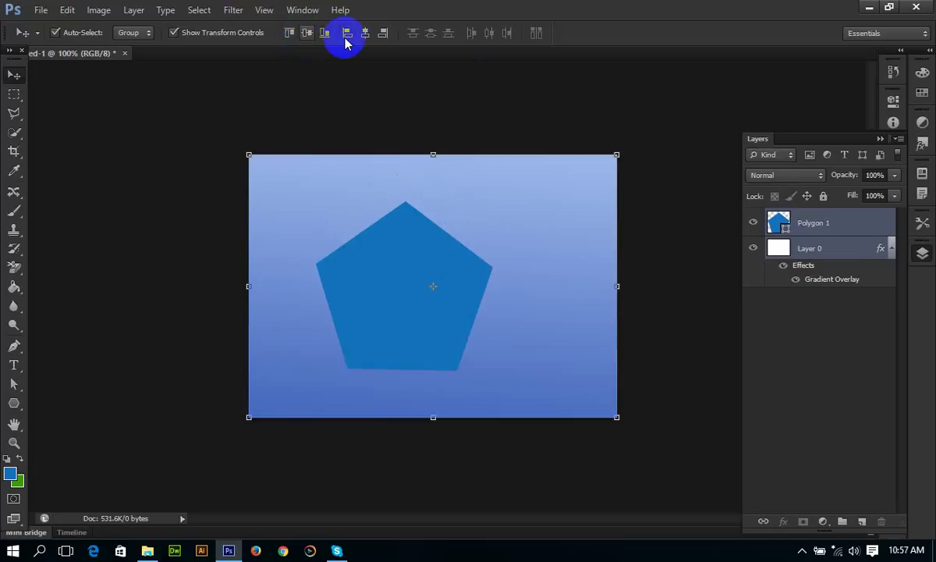
pyautogui.click(365, 34)
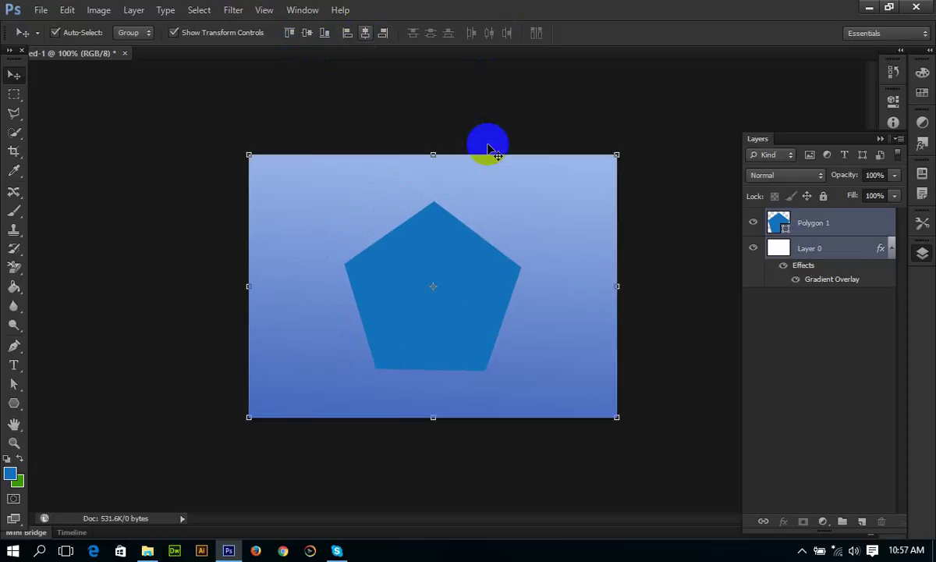
pyautogui.click(681, 286)
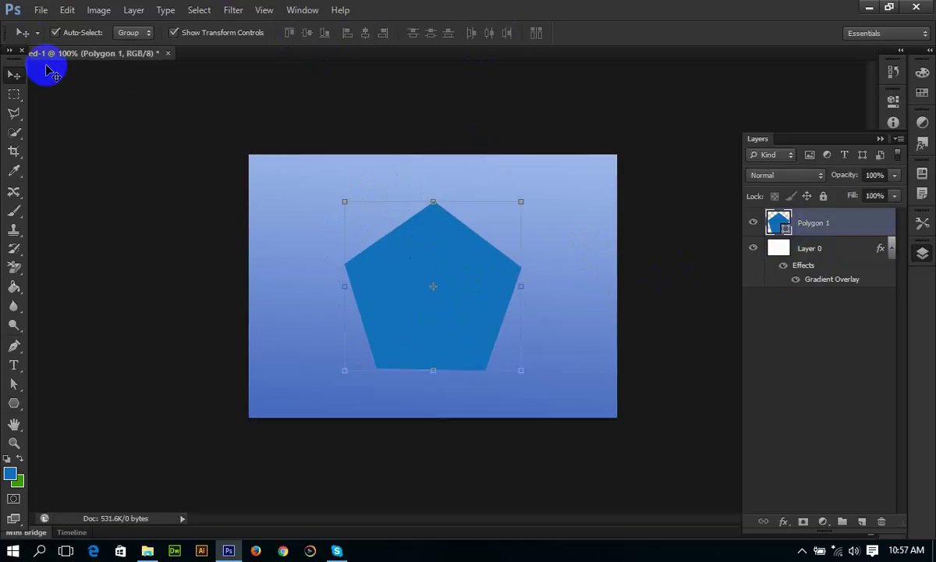
pyautogui.click(40, 11)
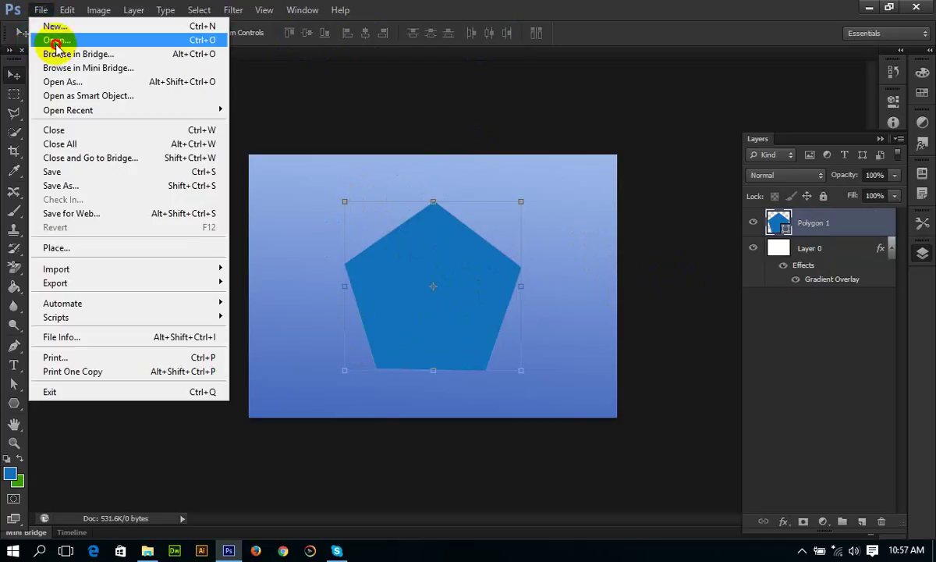
# Step: Open the portrait Tisha (2).jpg from Desktop > Graphics training
pyautogui.click(48, 39)
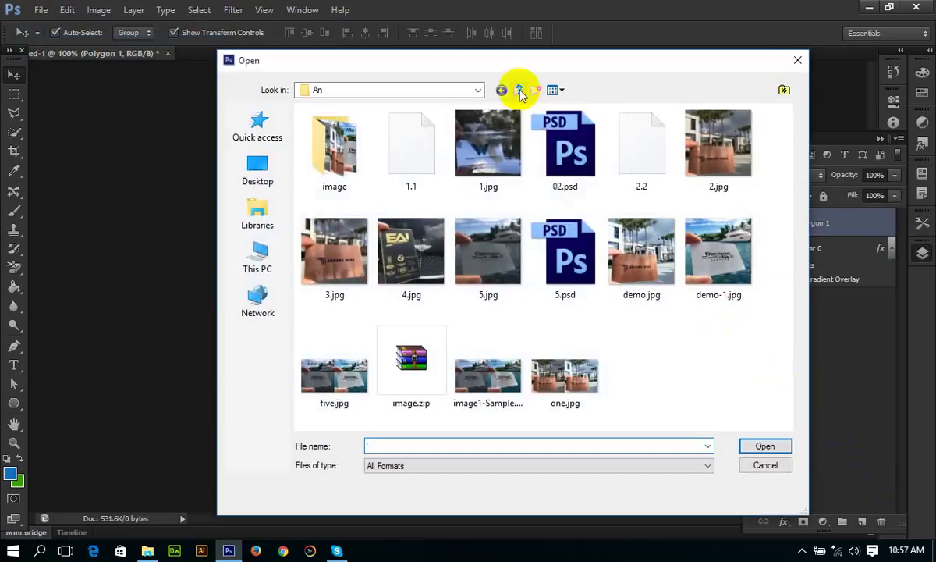
pyautogui.click(517, 89)
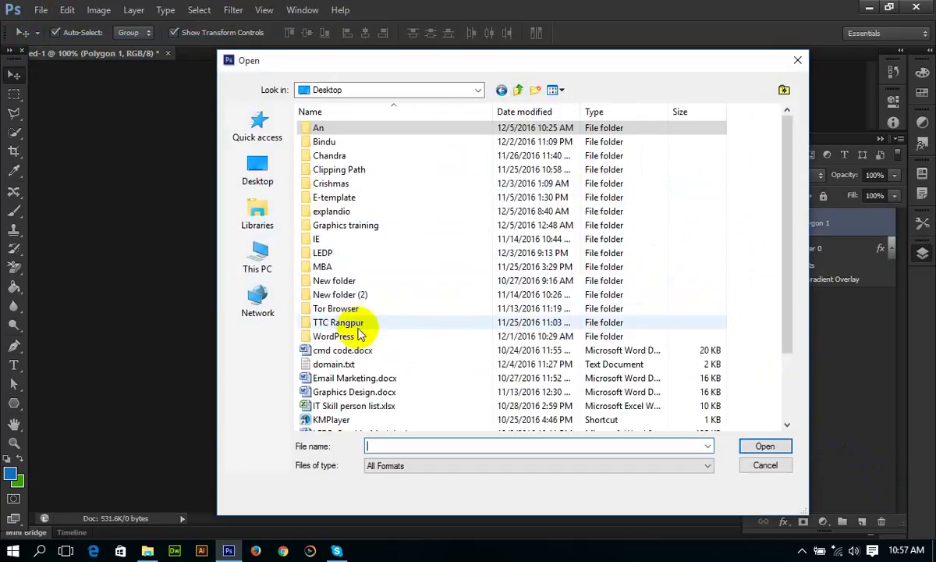
pyautogui.write('g')
pyautogui.press('Down')
pyautogui.press('Return')
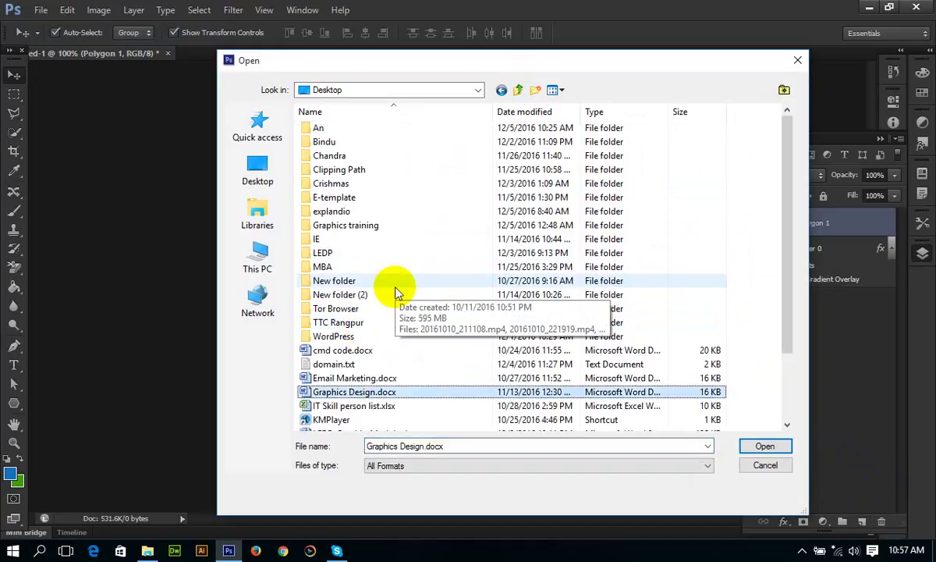
pyautogui.press('g')
pyautogui.press('Return')
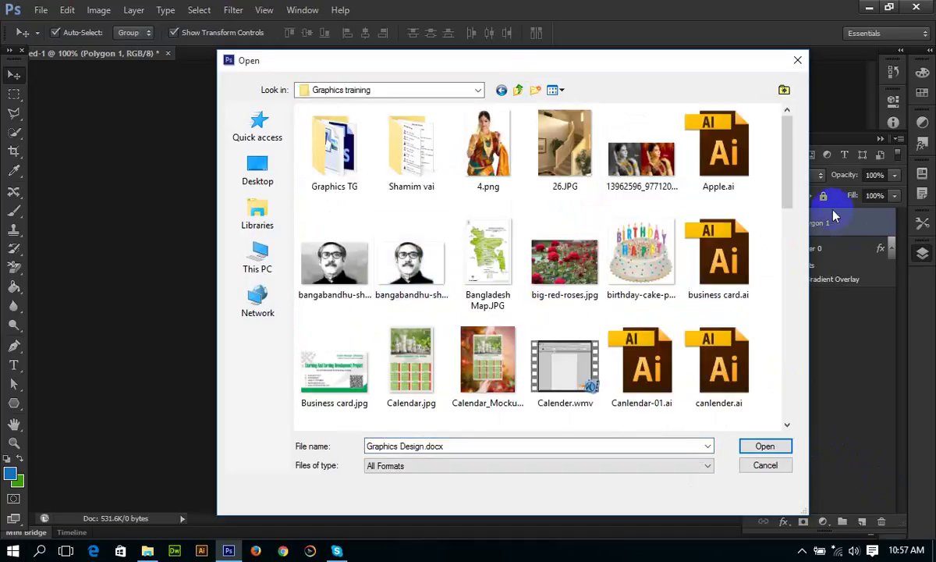
pyautogui.moveTo(786, 188); pyautogui.dragTo(809, 374)
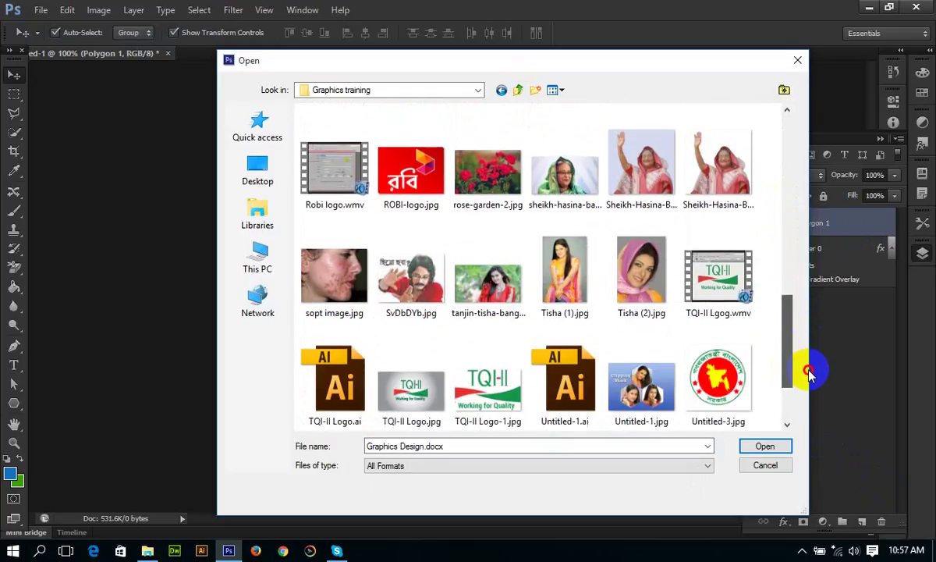
pyautogui.scroll(1, 810, 355)
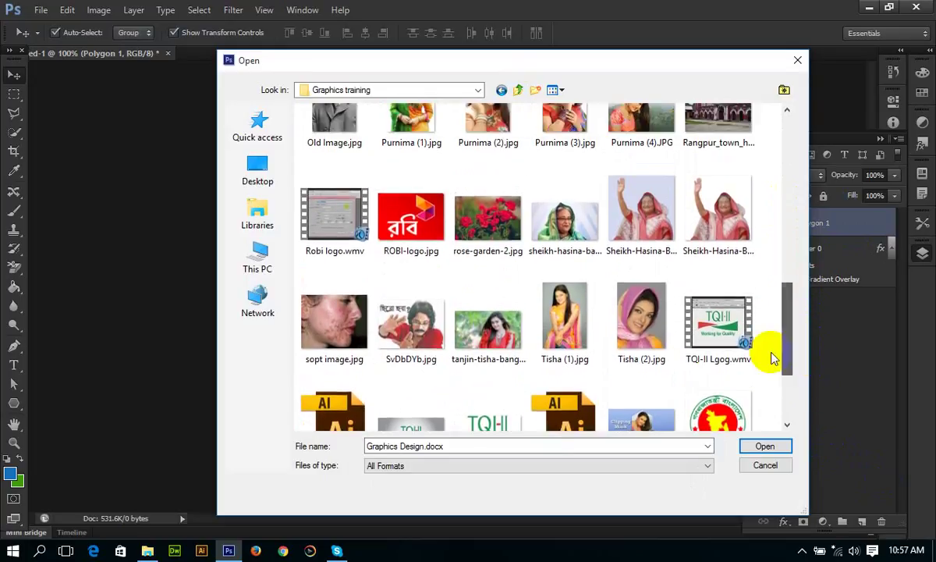
pyautogui.click(642, 328)
pyautogui.click(765, 445)
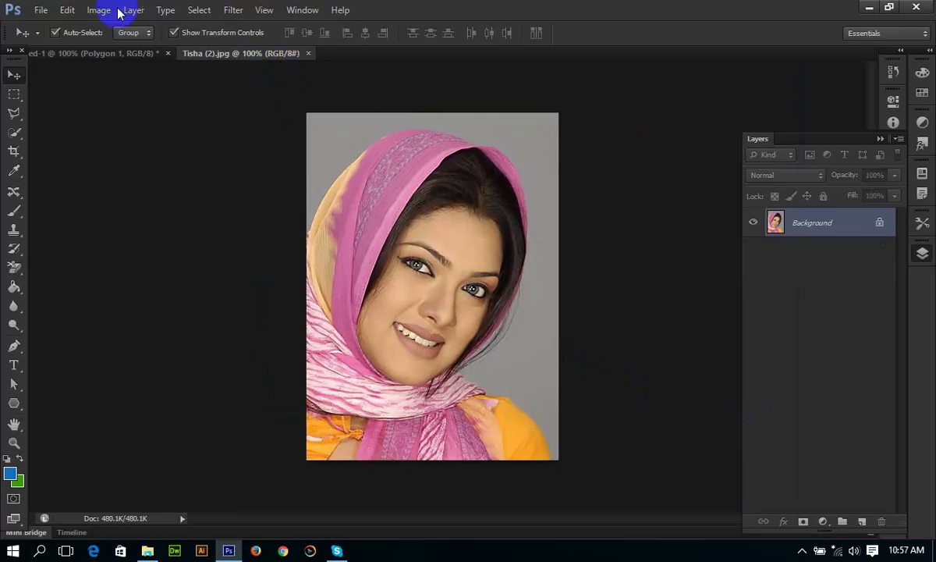
# Step: Try moving the photo by unlocking its Background as Layer 0, then undo back to the locked background
pyautogui.moveTo(411, 316)
pyautogui.mouseDown()
pyautogui.moveTo(286, 240)
pyautogui.moveTo(349, 209)
pyautogui.mouseUp()
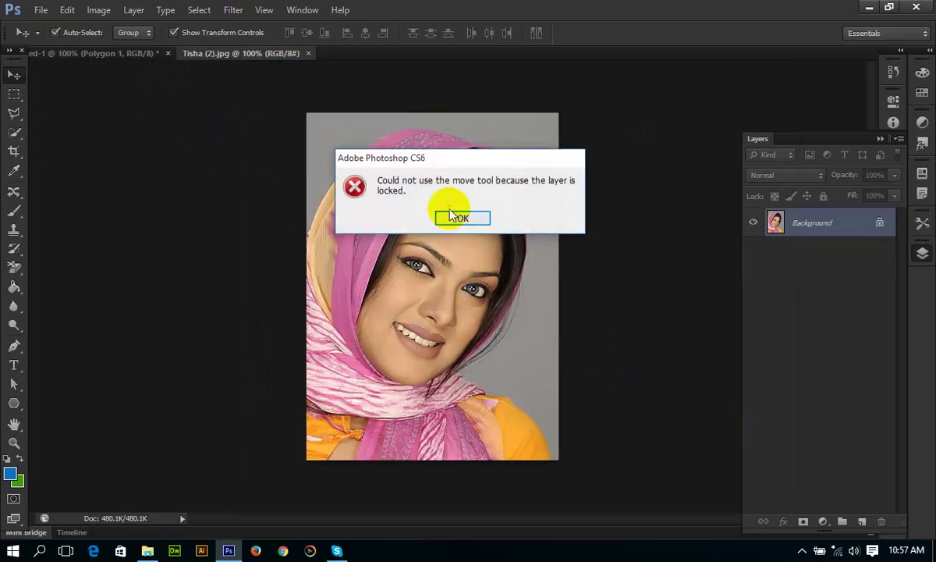
pyautogui.click(472, 218)
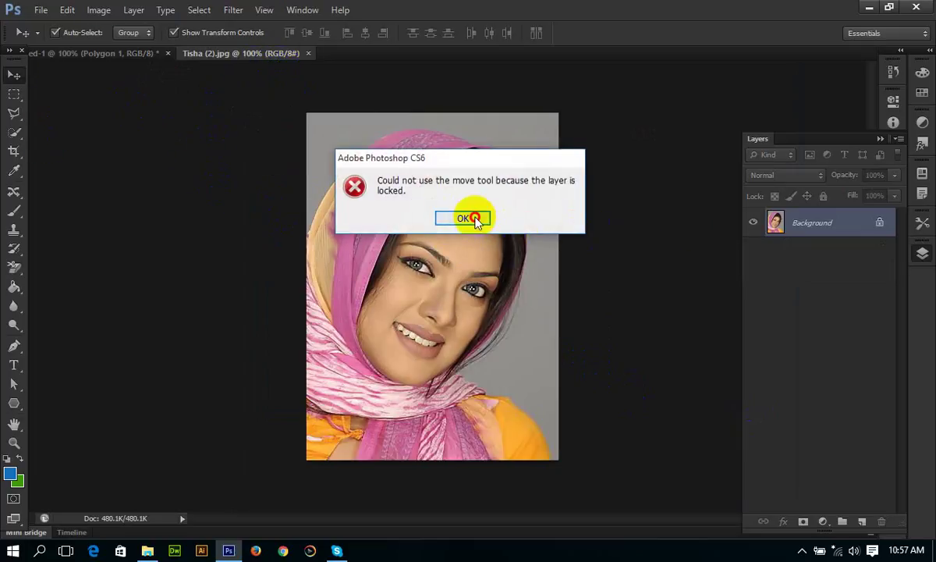
pyautogui.doubleClick(878, 226)
pyautogui.click(620, 175)
pyautogui.moveTo(533, 271); pyautogui.dragTo(503, 271)
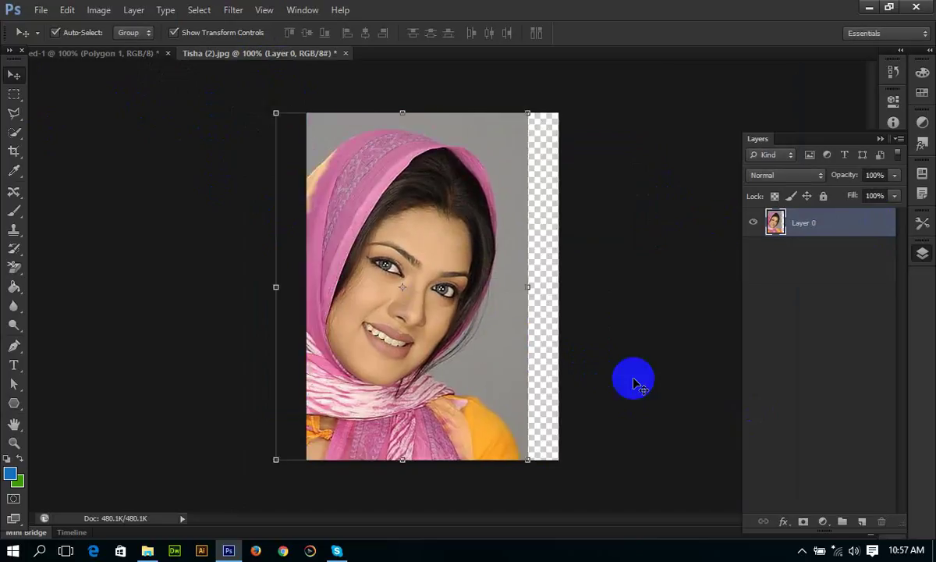
pyautogui.moveTo(633, 382); pyautogui.dragTo(665, 390)
pyautogui.hotkey('ctrl', 'alt', 'z')
pyautogui.hotkey('ctrl', 'alt', 'z')
pyautogui.hotkey('ctrl', 'alt', 'z')
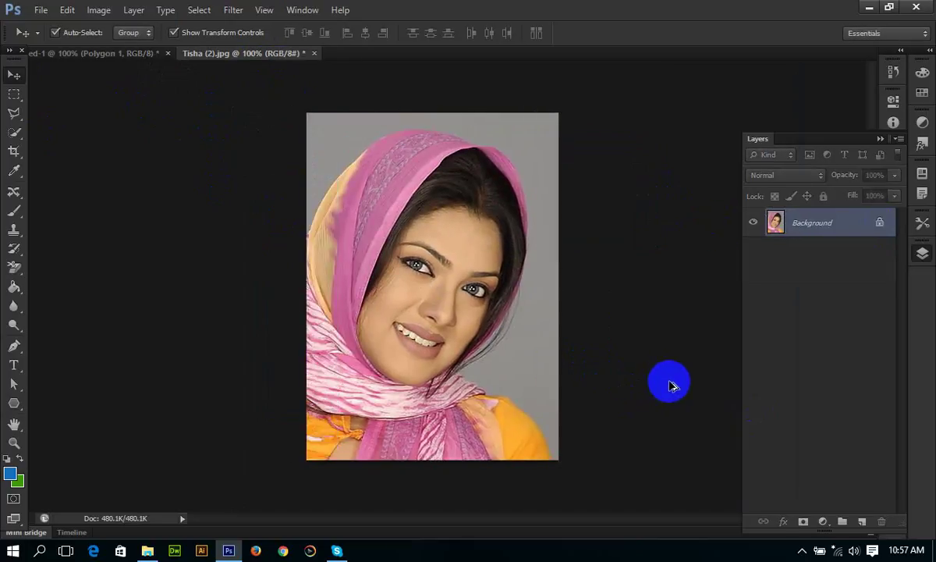
# Step: Select all of the portrait, copy it, and switch to the Untitled-1 pentagon document
pyautogui.click(201, 15)
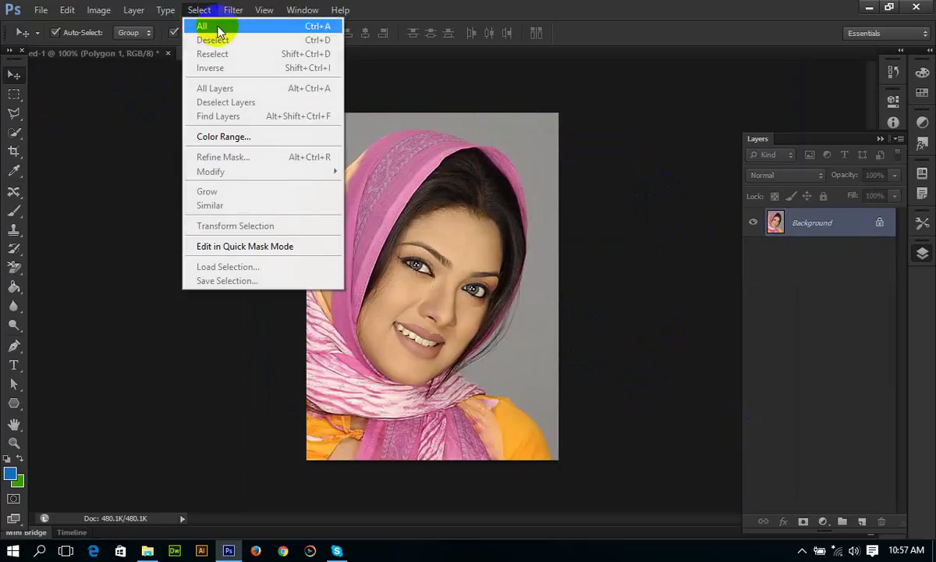
pyautogui.click(226, 29)
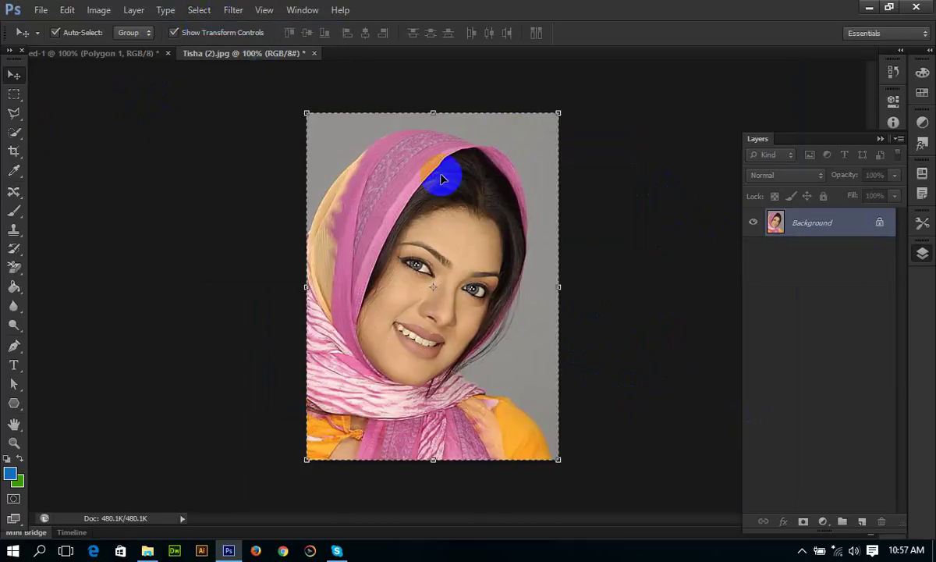
pyautogui.click(92, 13)
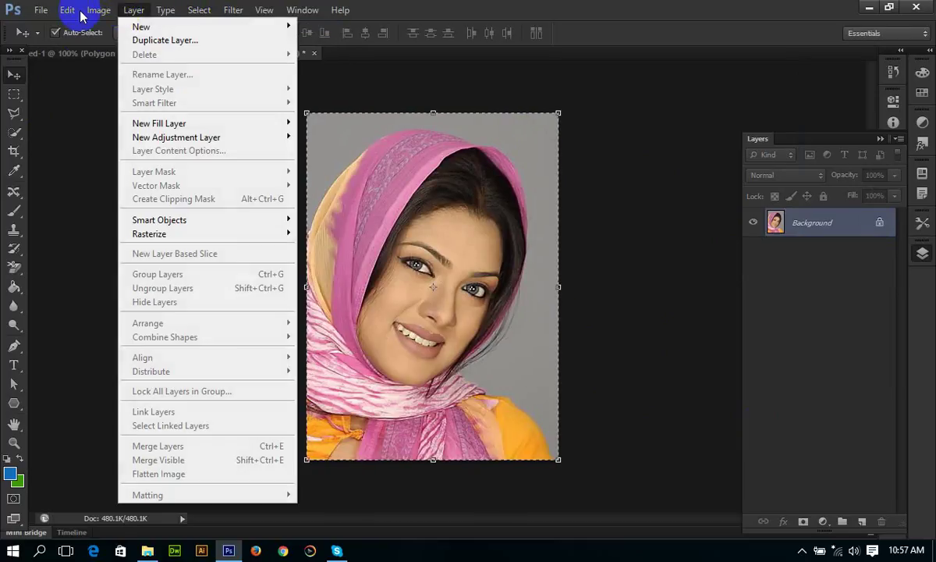
pyautogui.click(67, 14)
pyautogui.click(67, 14)
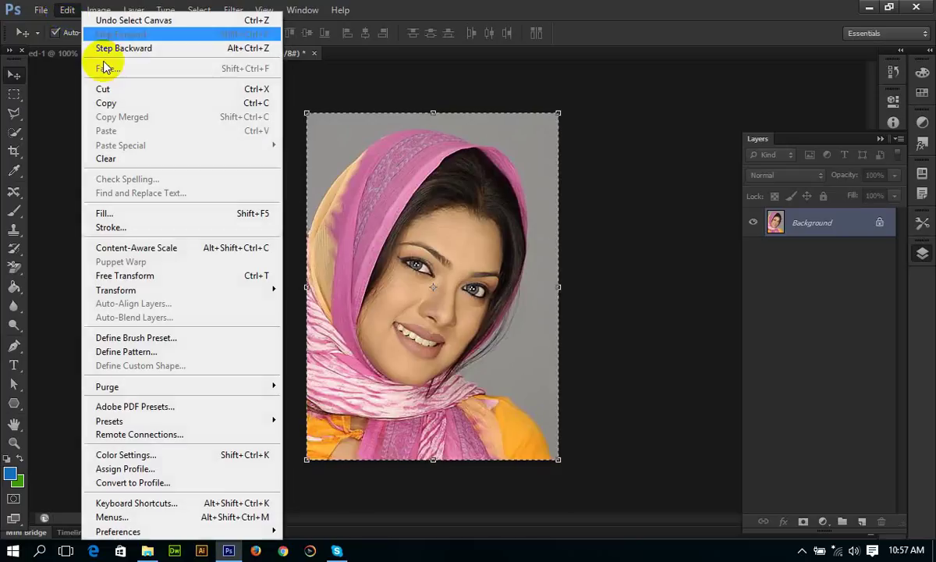
pyautogui.click(119, 104)
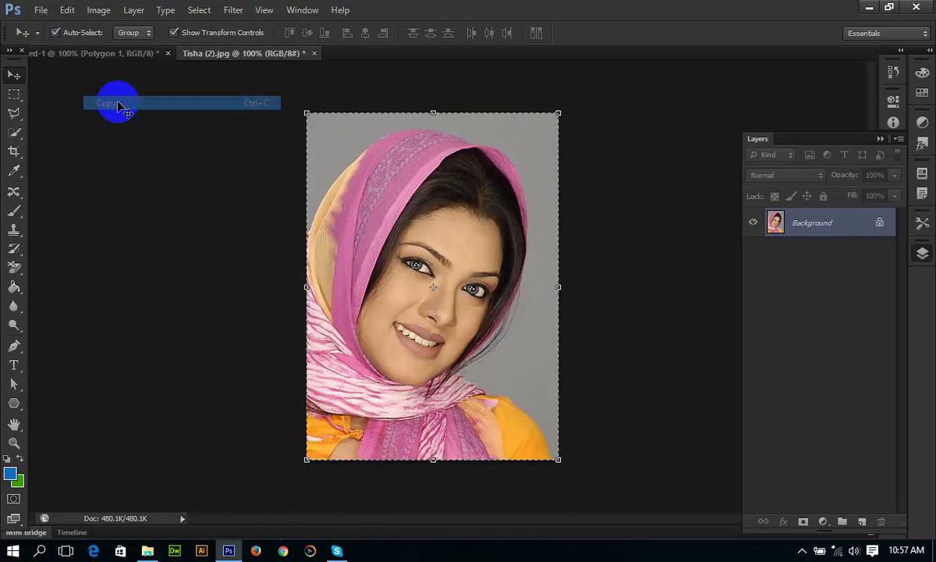
pyautogui.click(103, 54)
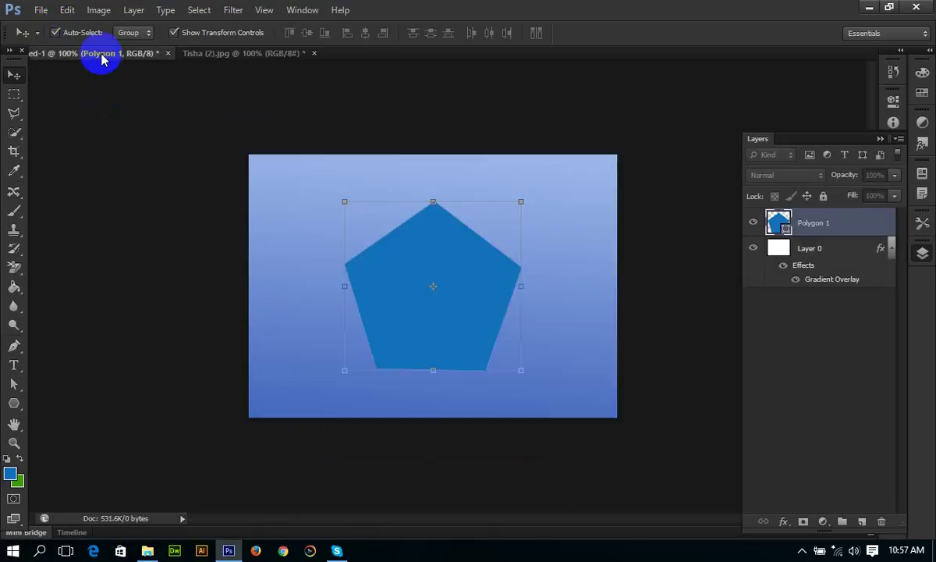
# Step: Paste the portrait as Layer 1, nudge it higher, and make it a clipping mask on Polygon 1
pyautogui.click(67, 11)
pyautogui.click(117, 131)
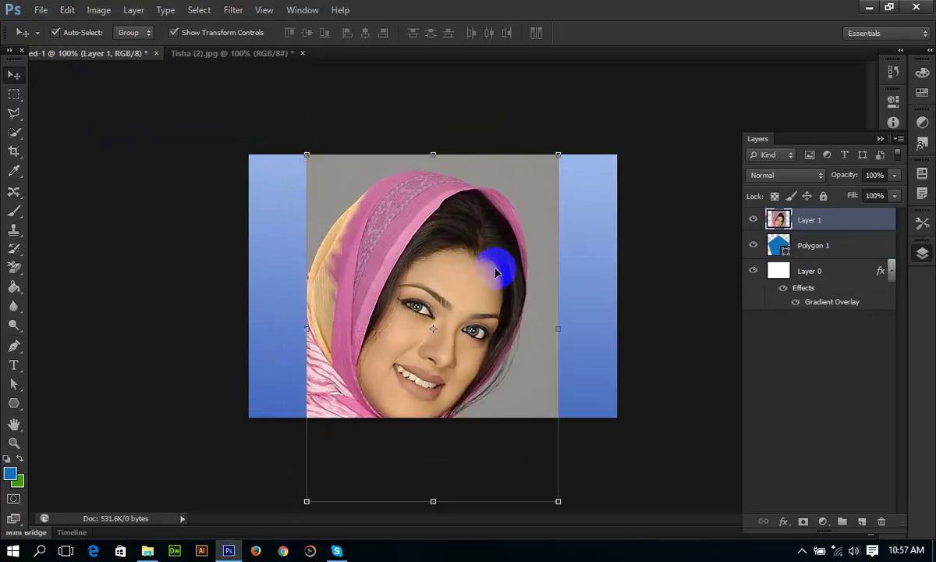
pyautogui.moveTo(473, 273); pyautogui.dragTo(473, 249)
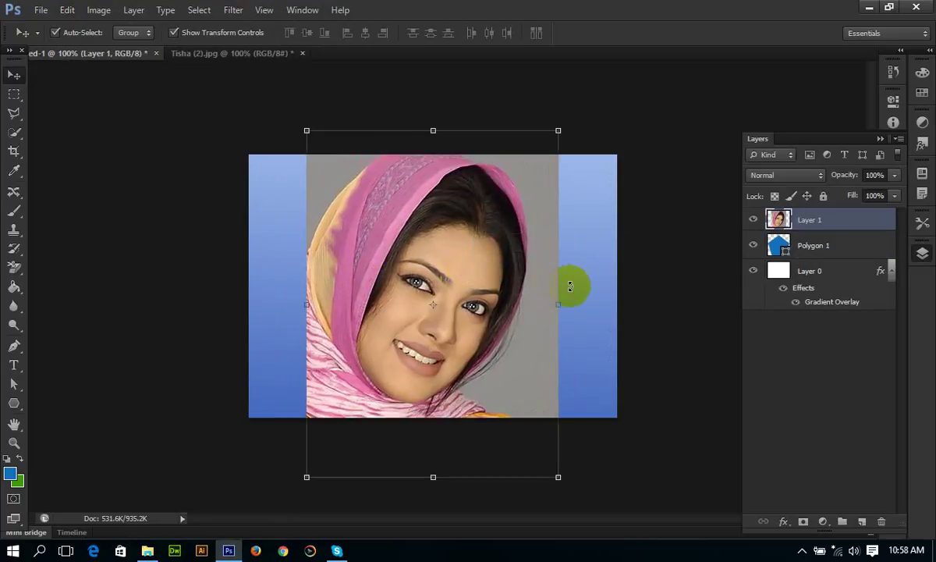
pyautogui.click(807, 246)
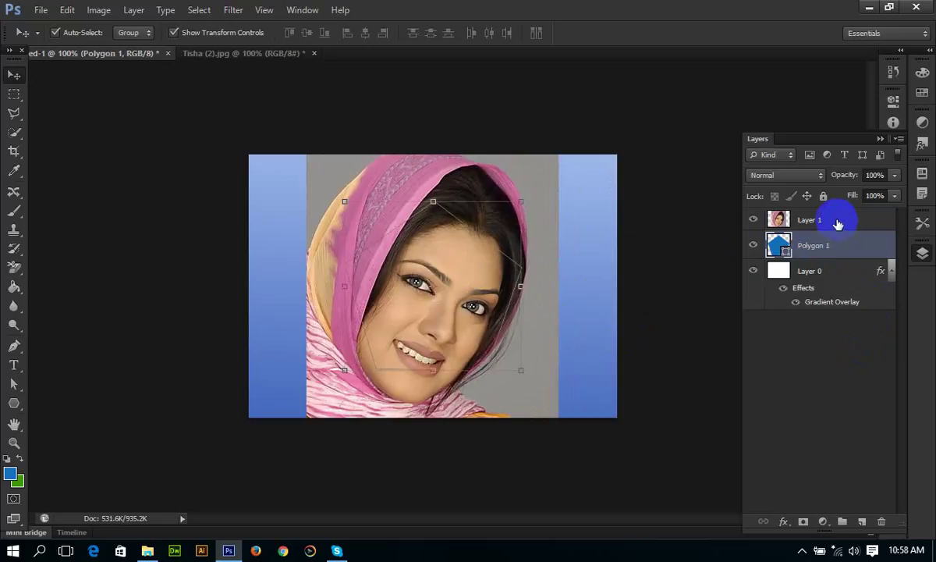
pyautogui.click(814, 222)
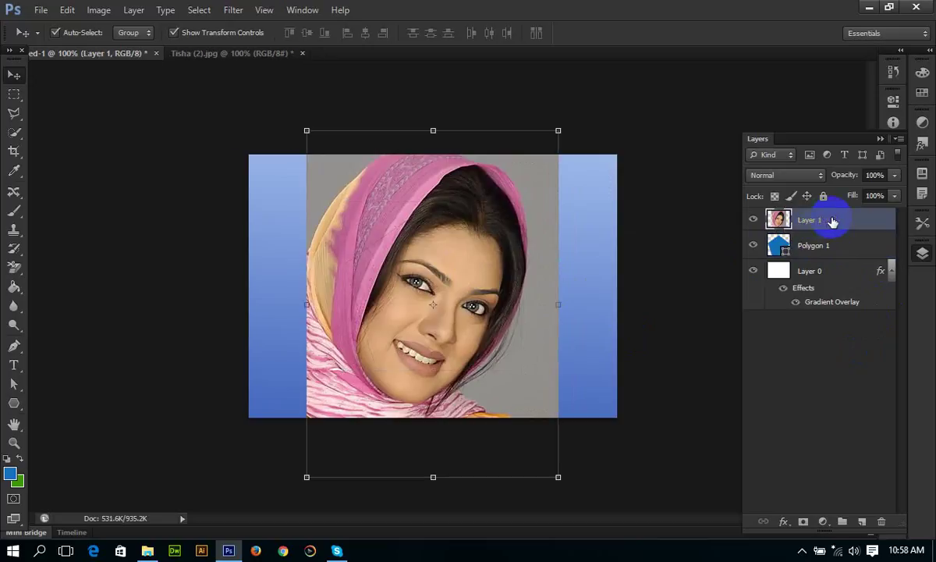
pyautogui.rightClick(833, 222)
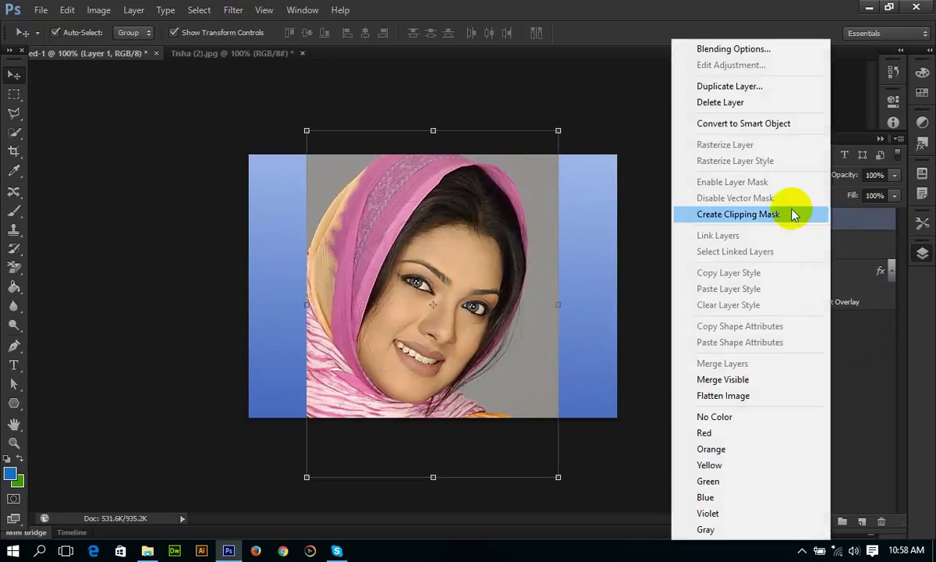
pyautogui.click(792, 215)
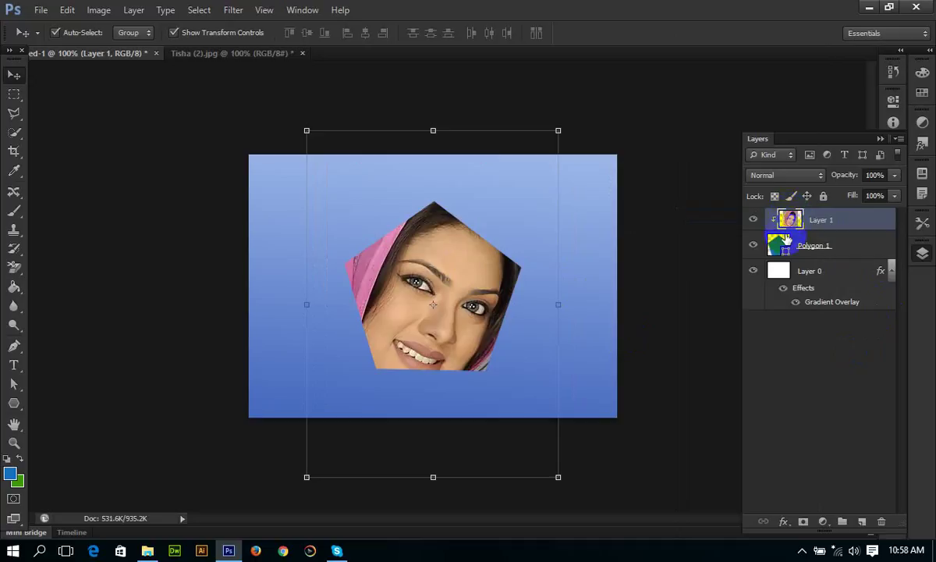
# Step: Nudge the portrait up, then attempt a free-transform resize that ends up distorted
pyautogui.moveTo(435, 333)
pyautogui.mouseDown()
pyautogui.moveTo(441, 304)
pyautogui.moveTo(428, 311)
pyautogui.mouseUp()
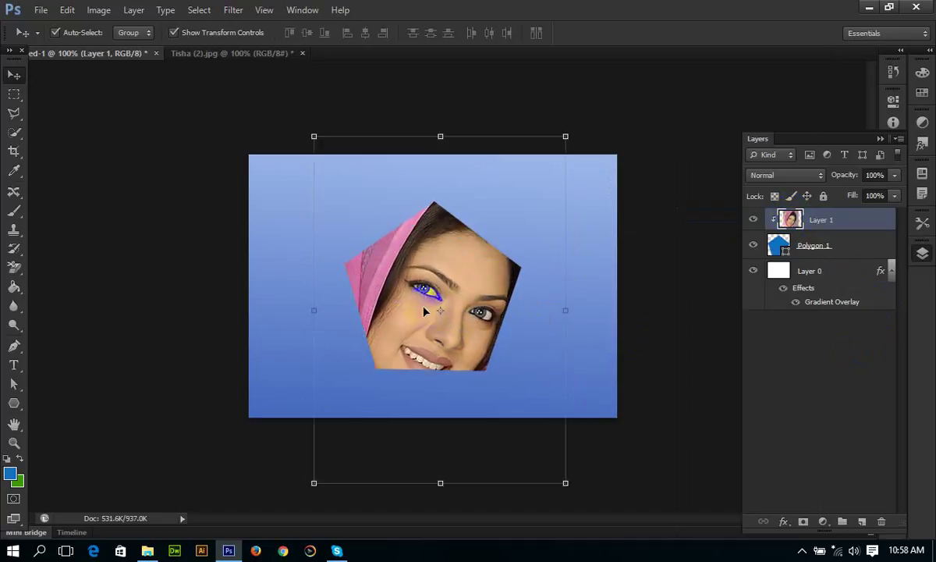
pyautogui.click(175, 33)
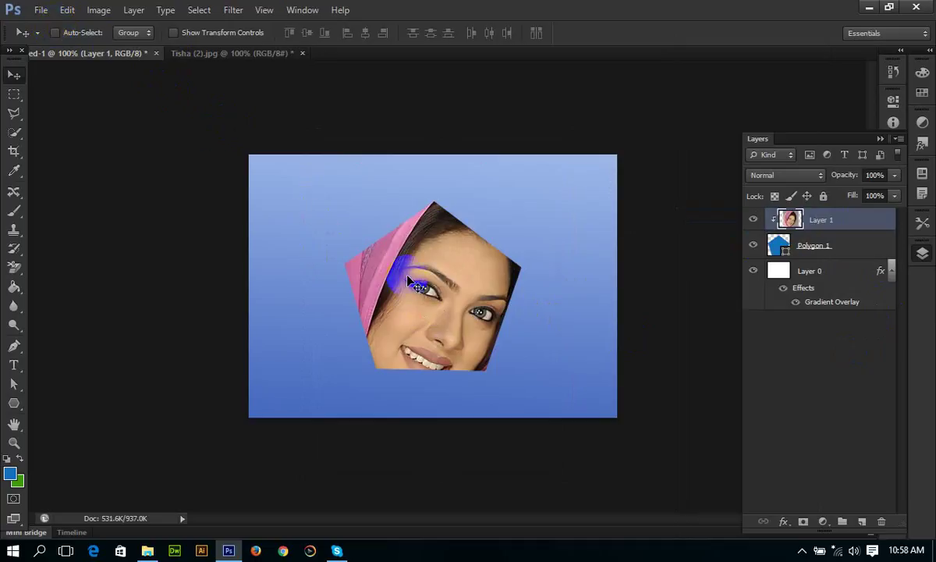
pyautogui.hotkey('ctrl', 't')
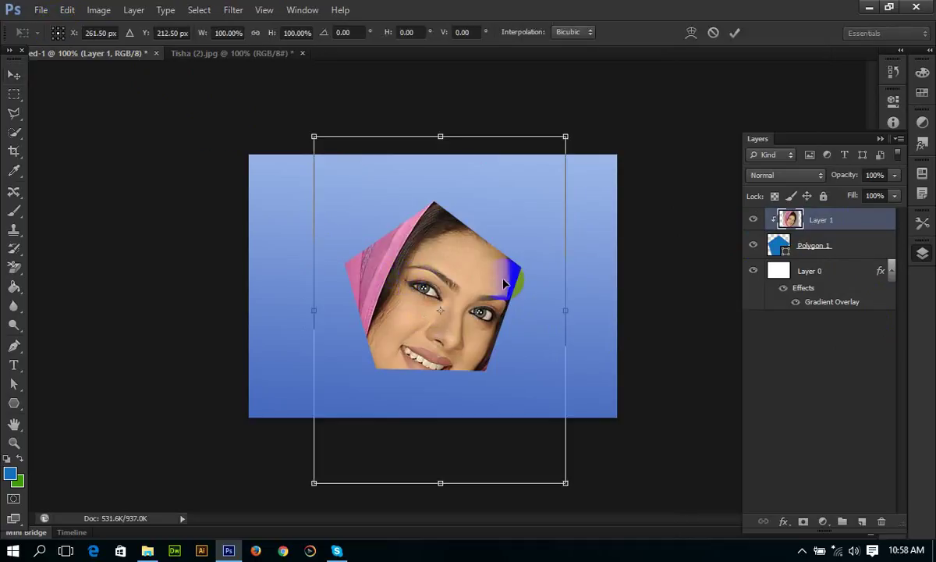
pyautogui.moveTo(564, 483); pyautogui.dragTo(560, 471)
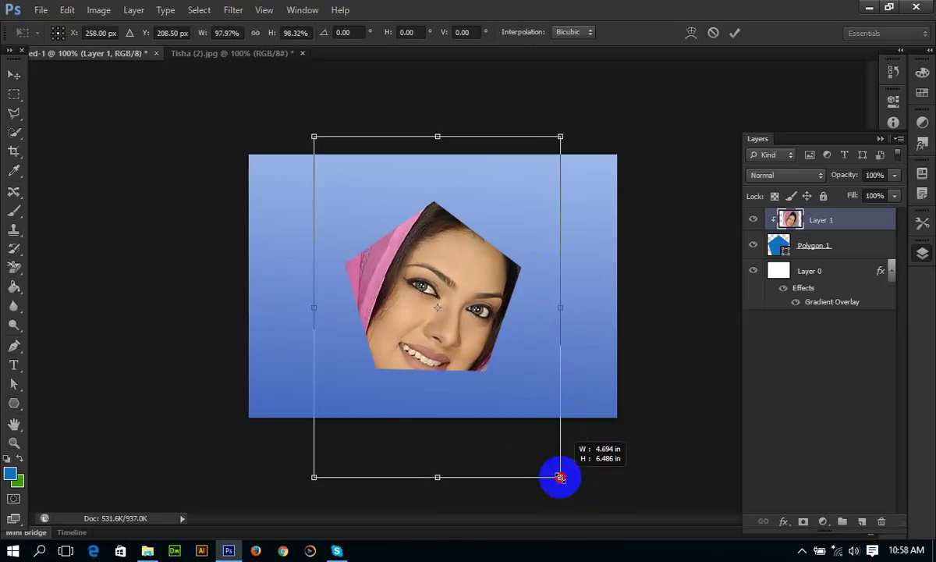
pyautogui.moveTo(560, 471)
pyautogui.mouseDown()
pyautogui.moveTo(365, 451)
pyautogui.moveTo(565, 452)
pyautogui.mouseUp()
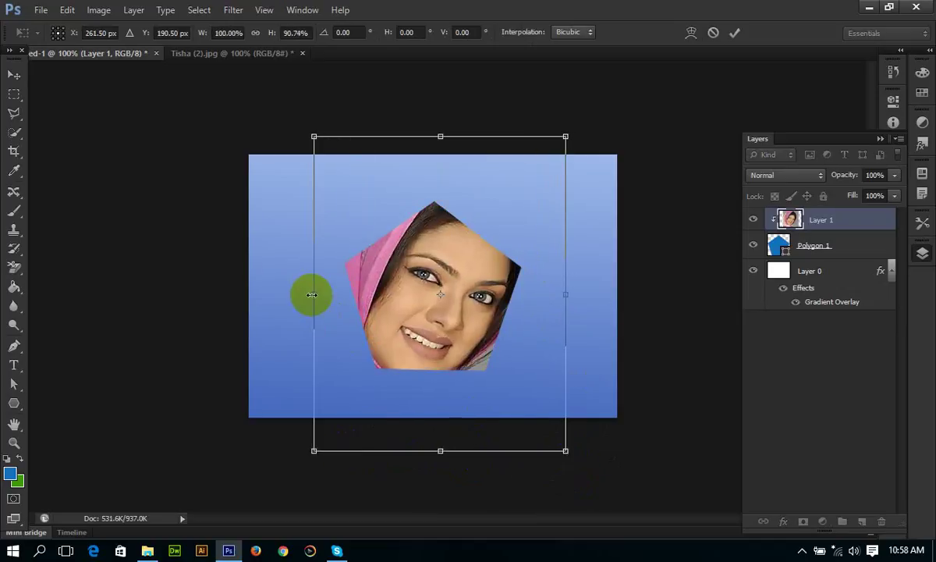
pyautogui.moveTo(311, 295); pyautogui.dragTo(397, 303)
pyautogui.moveTo(565, 294)
pyautogui.mouseDown()
pyautogui.moveTo(477, 305)
pyautogui.moveTo(472, 295)
pyautogui.mouseUp()
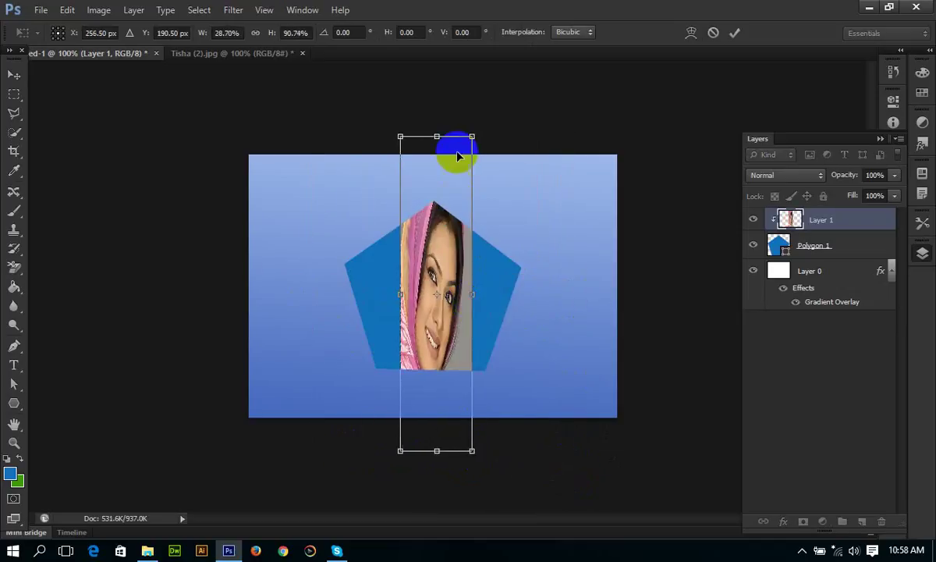
pyautogui.moveTo(448, 133)
pyautogui.mouseDown()
pyautogui.moveTo(441, 325)
pyautogui.moveTo(451, 244)
pyautogui.mouseUp()
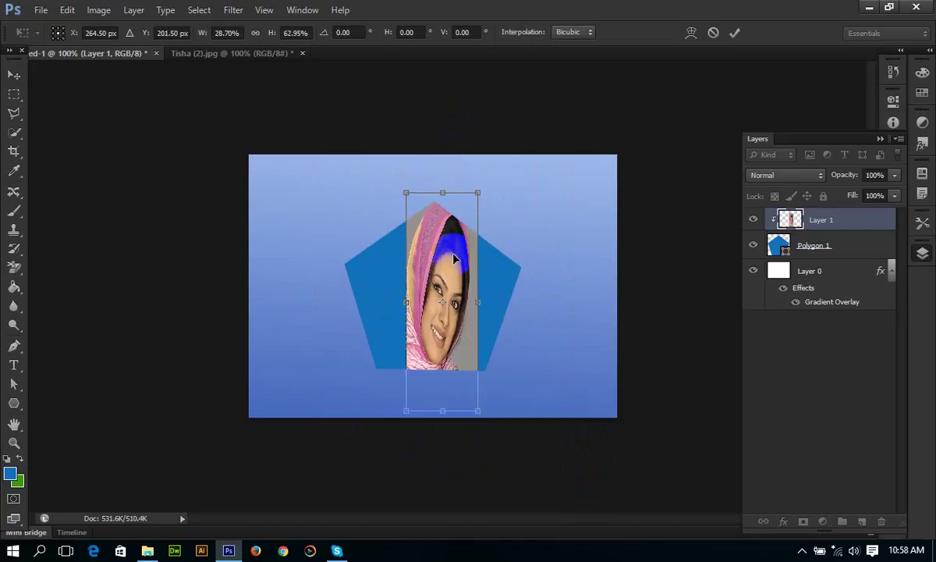
pyautogui.press('Return')
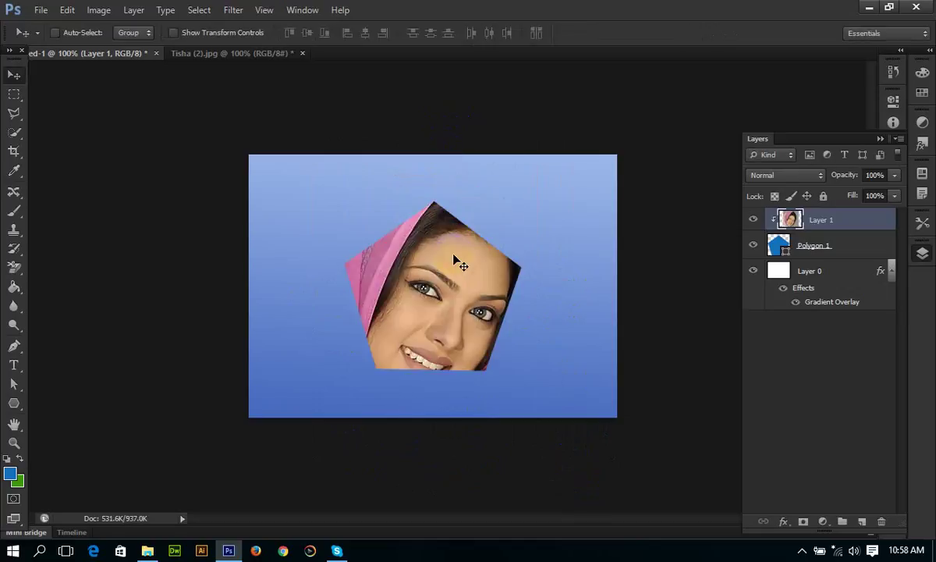
# Step: Free-transform the portrait proportionally smaller and move it down inside the pentagon
pyautogui.hotkey('ctrl', 't')
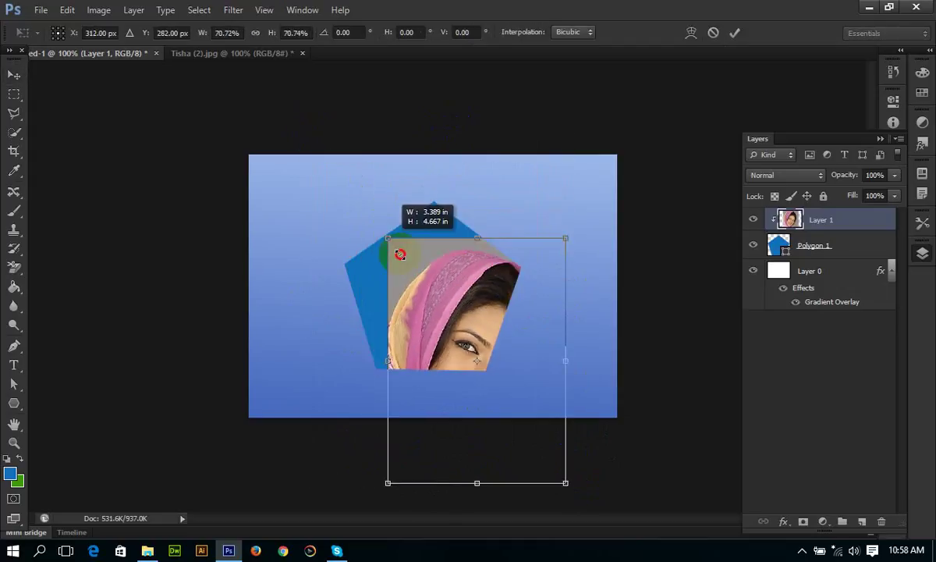
pyautogui.moveTo(313, 137)
pyautogui.mouseDown()
pyautogui.moveTo(428, 284)
pyautogui.moveTo(389, 241)
pyautogui.mouseUp()
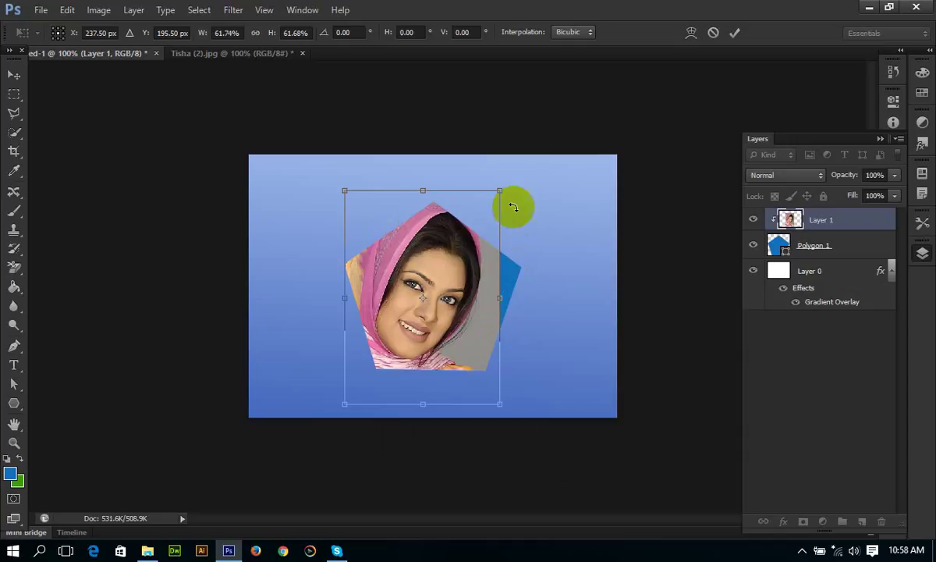
pyautogui.moveTo(512, 188); pyautogui.dragTo(535, 158)
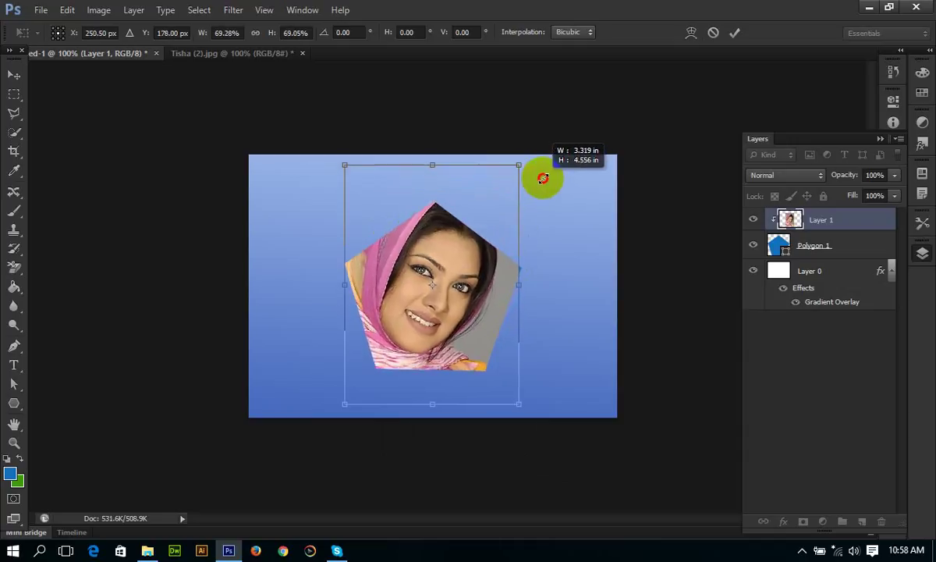
pyautogui.moveTo(454, 278); pyautogui.dragTo(461, 300)
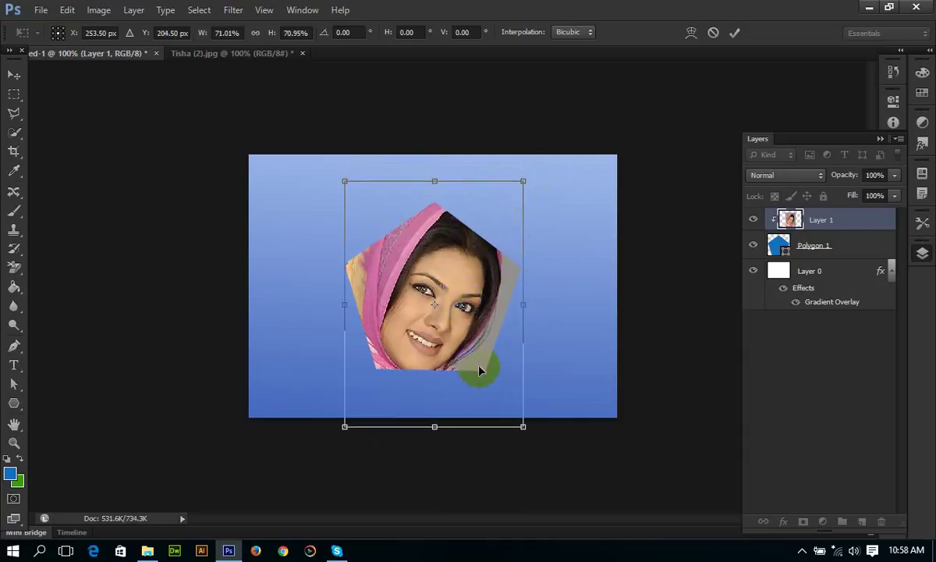
pyautogui.press('Return')
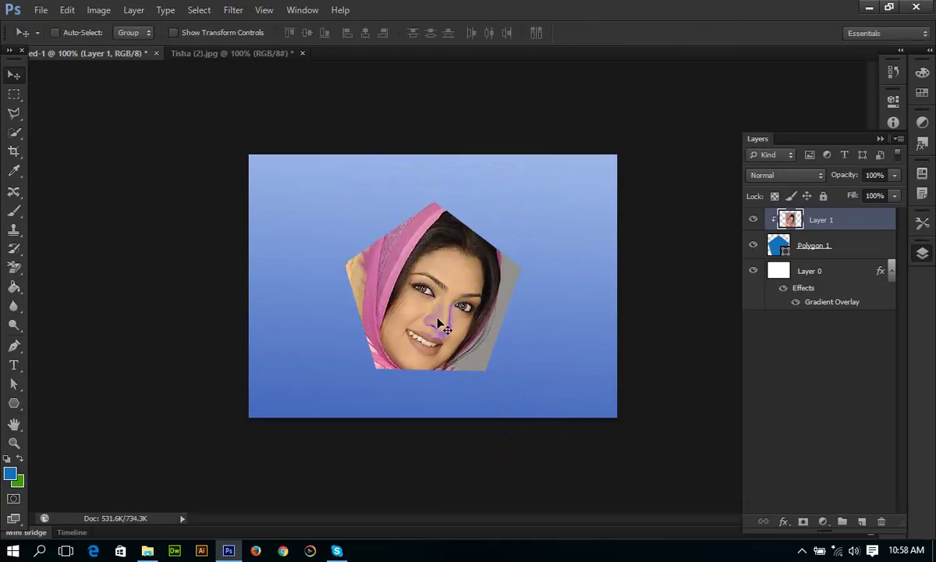
# Step: Transform the portrait once more to lift it slightly higher within the pentagon
pyautogui.click(435, 315)
pyautogui.click(819, 223)
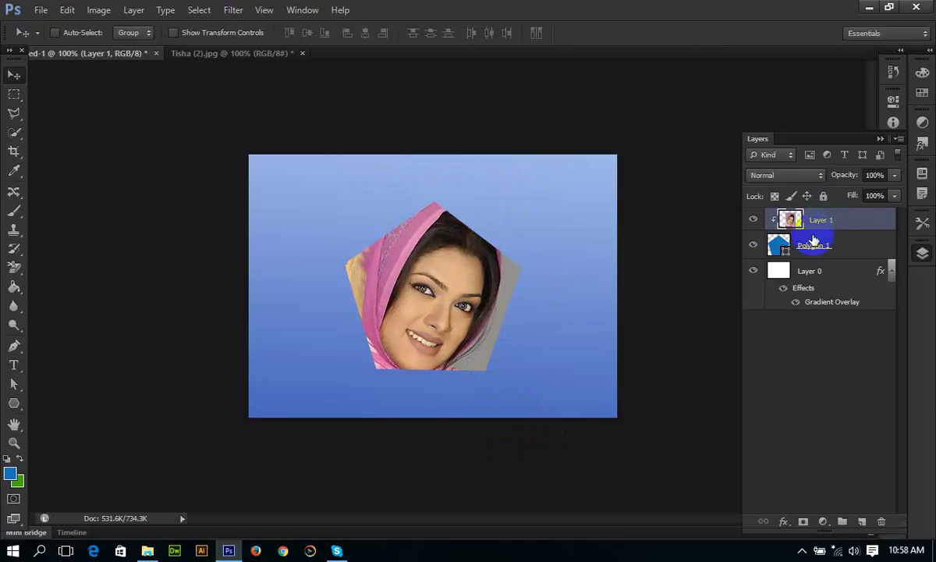
pyautogui.hotkey('ctrl', 't')
pyautogui.moveTo(522, 424); pyautogui.dragTo(520, 422)
pyautogui.moveTo(462, 280); pyautogui.dragTo(463, 271)
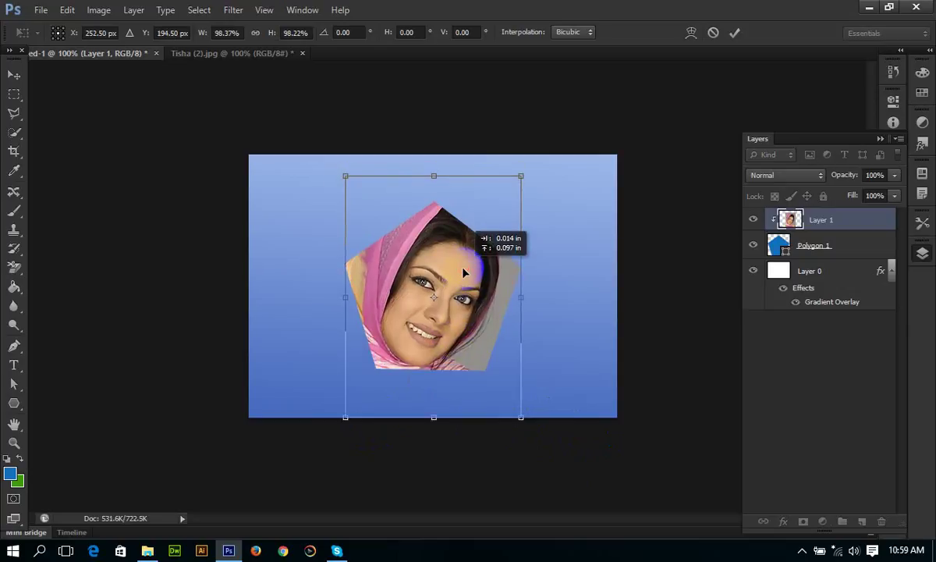
pyautogui.press('Return')
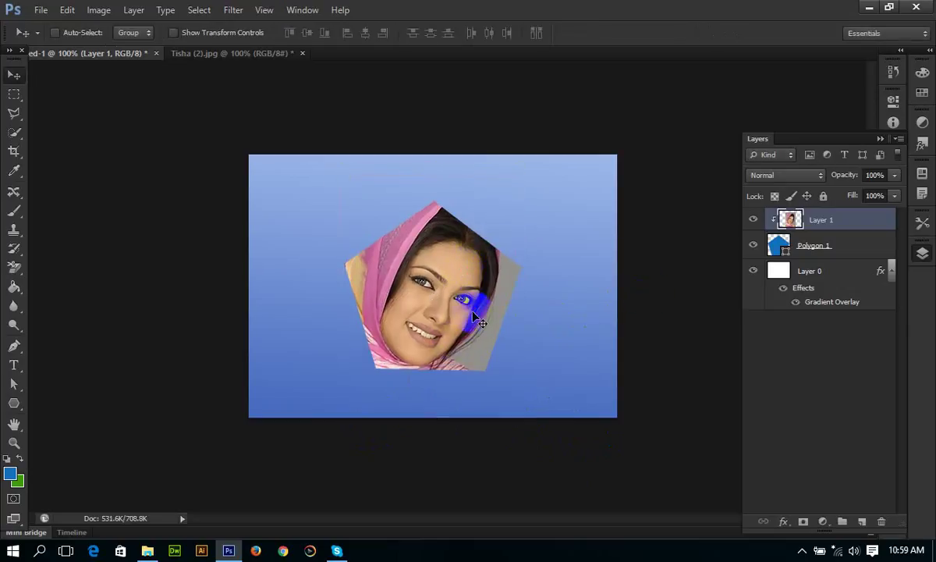
pyautogui.click(818, 245)
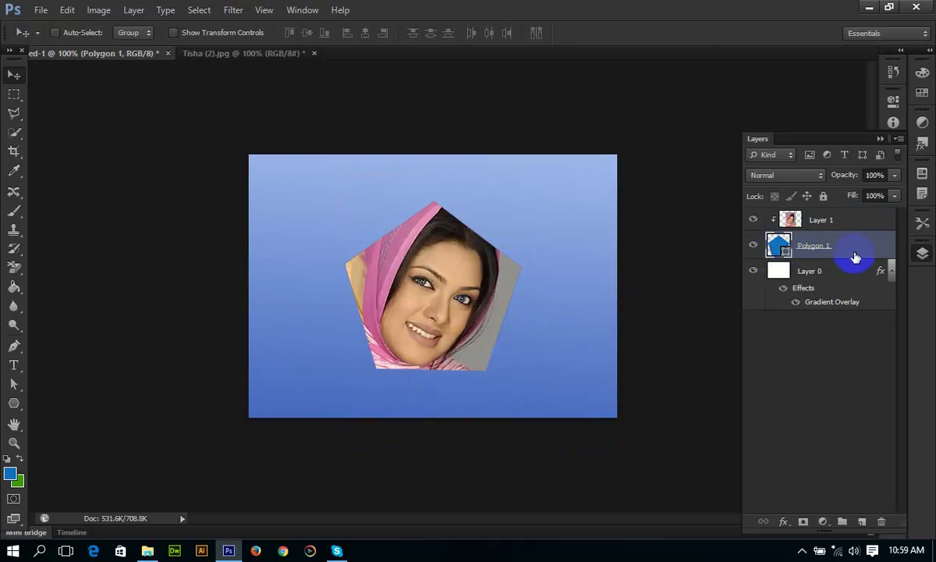
# Step: Open the pentagon layer's Layer Style dialog and enable a Stroke effect
pyautogui.doubleClick(857, 257)
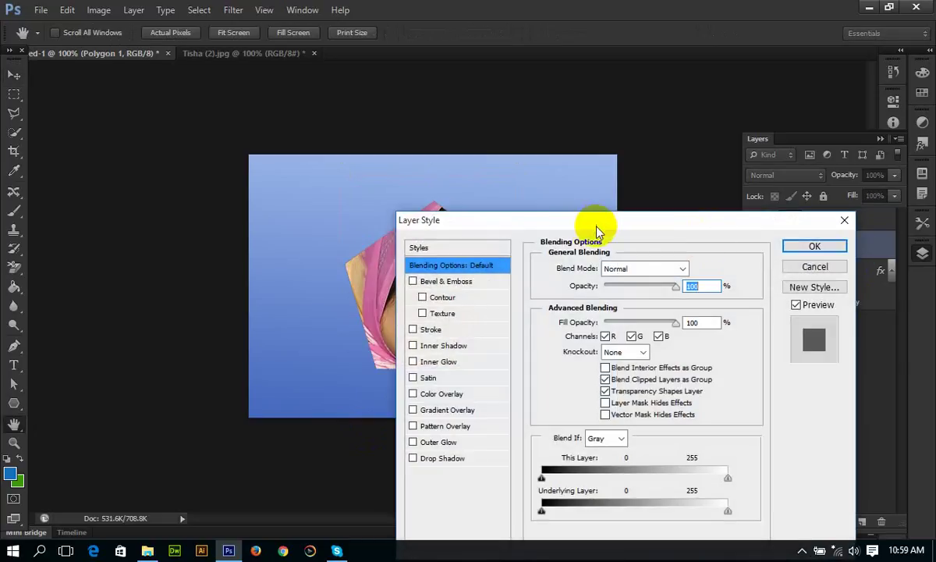
pyautogui.moveTo(599, 221); pyautogui.dragTo(482, 105)
pyautogui.click(677, 128)
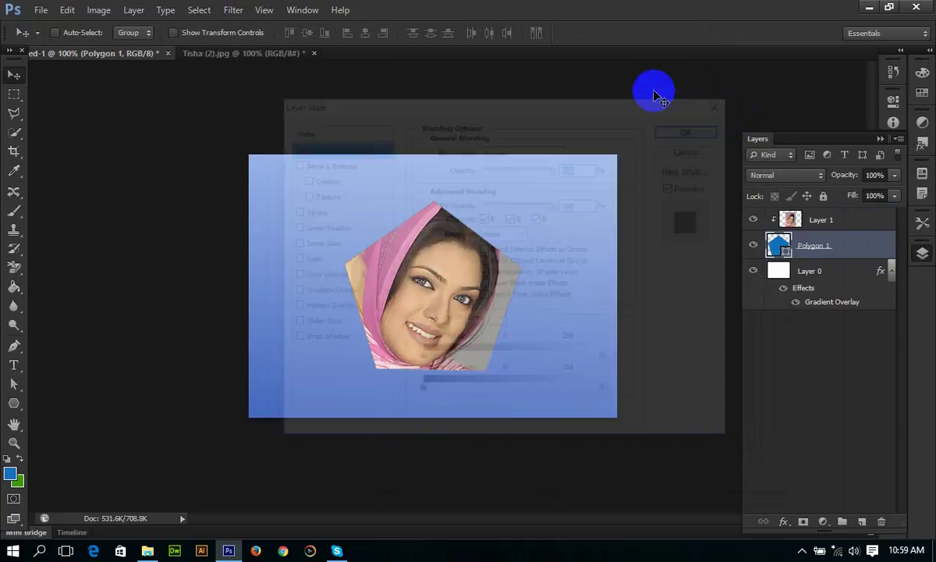
pyautogui.click(133, 10)
pyautogui.moveTo(152, 89)
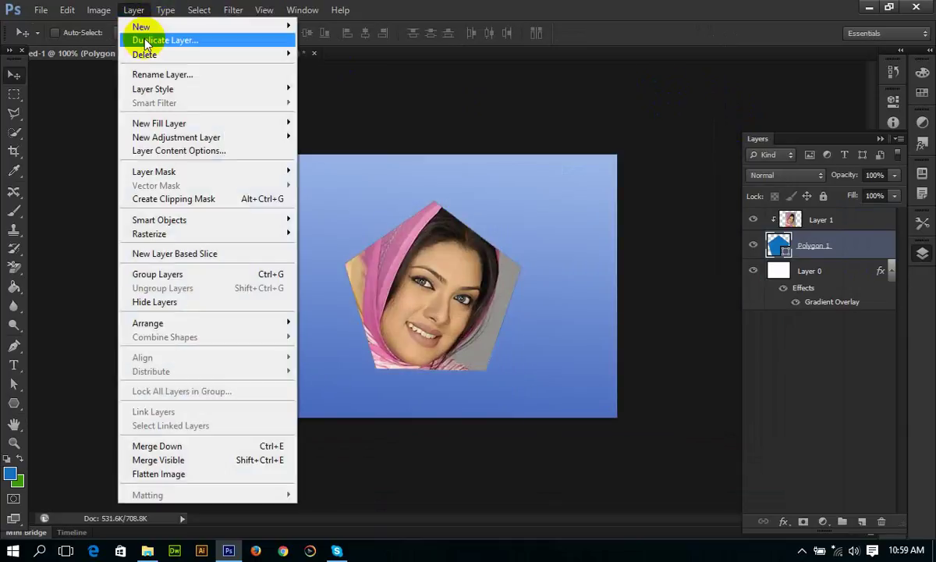
pyautogui.click(363, 88)
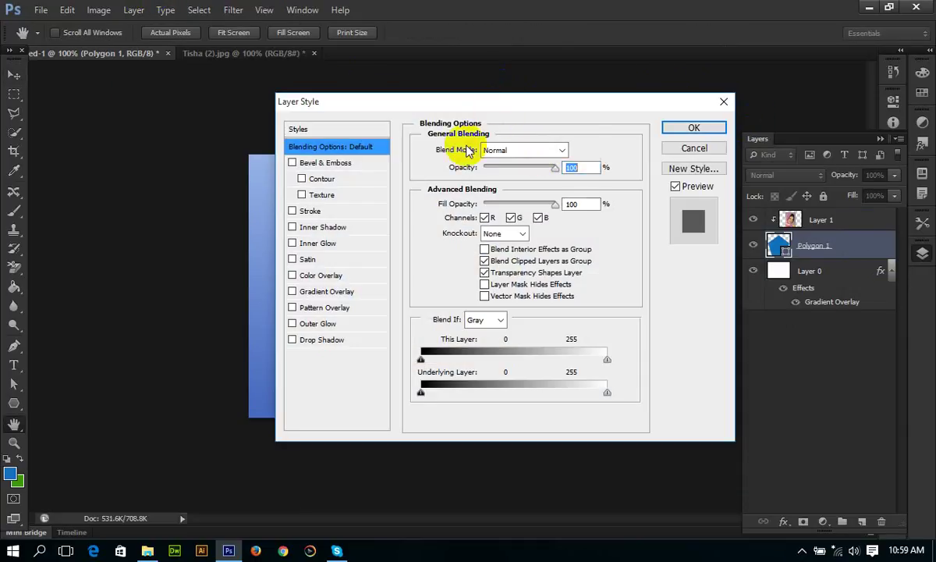
pyautogui.moveTo(443, 106); pyautogui.dragTo(671, 115)
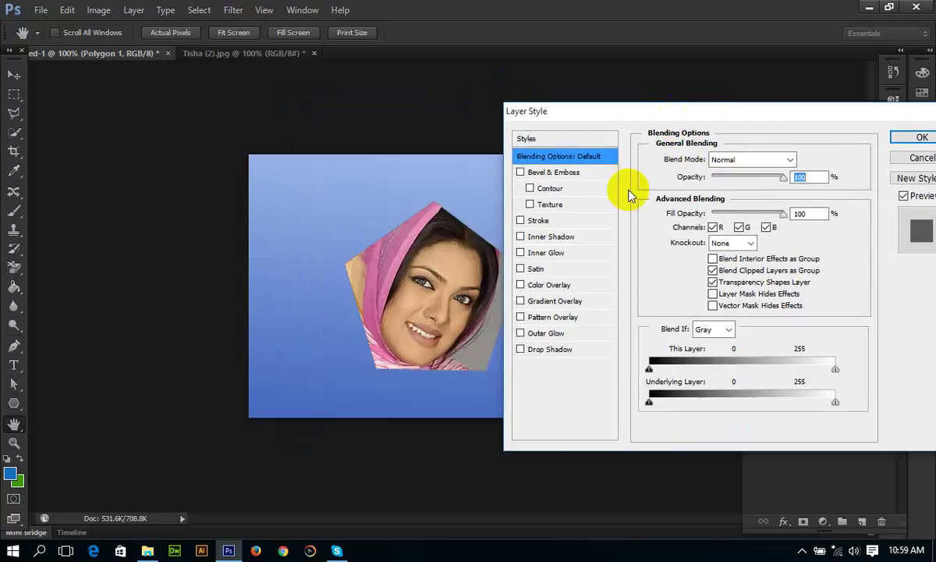
pyautogui.click(520, 221)
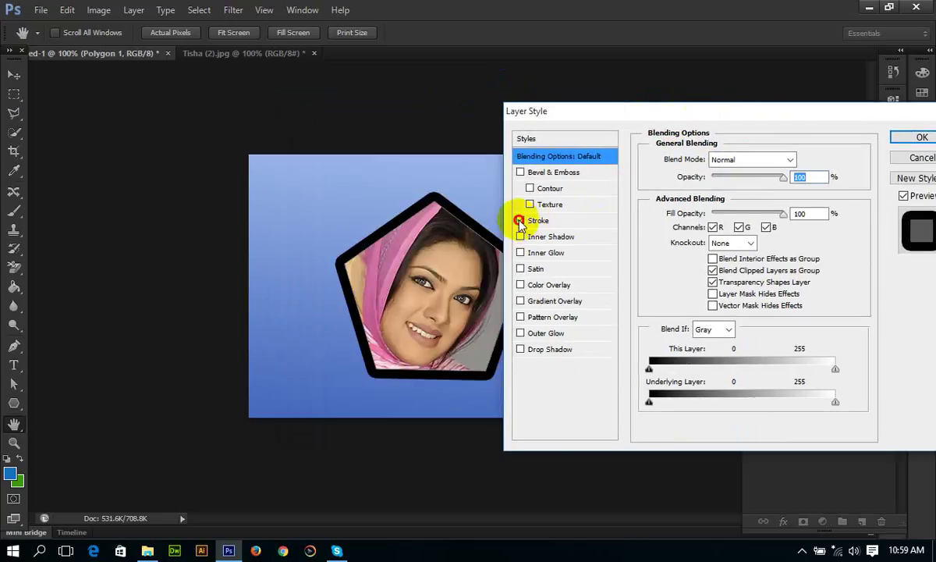
pyautogui.click(520, 222)
pyautogui.click(520, 221)
# Step: Set the outside stroke size to 6 px and its colour to pure white
pyautogui.moveTo(600, 111)
pyautogui.mouseDown()
pyautogui.moveTo(700, 104)
pyautogui.moveTo(633, 81)
pyautogui.mouseUp()
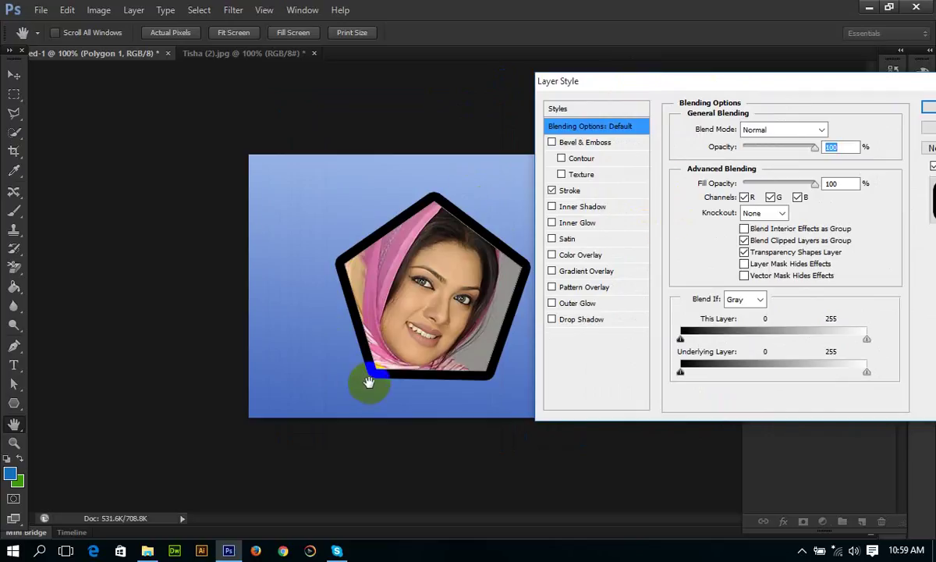
pyautogui.moveTo(681, 84)
pyautogui.mouseDown()
pyautogui.moveTo(627, 94)
pyautogui.moveTo(682, 111)
pyautogui.mouseUp()
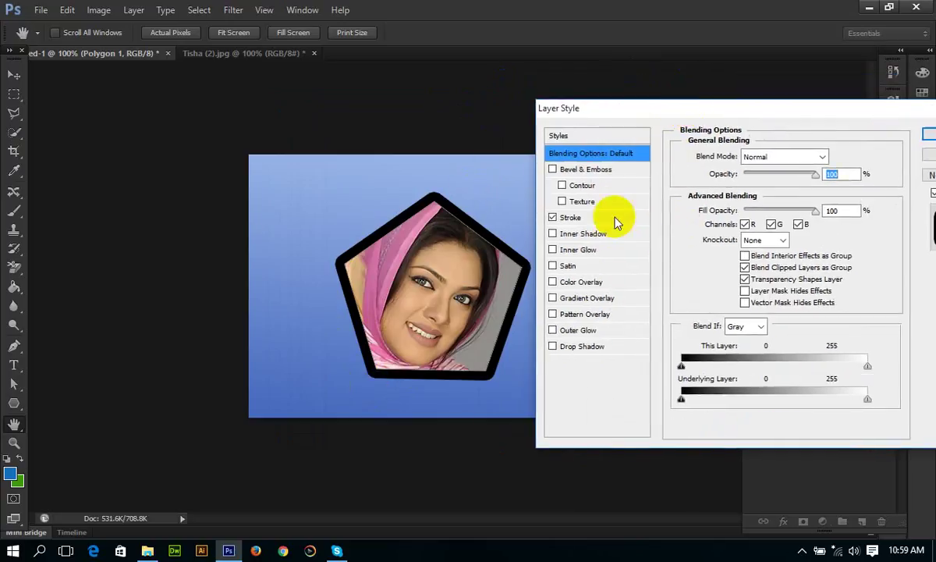
pyautogui.click(573, 218)
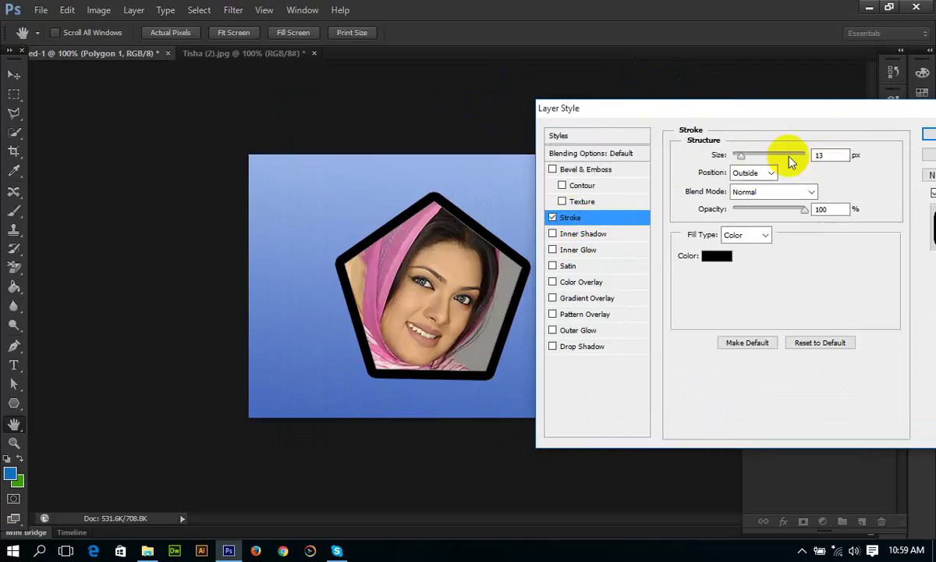
pyautogui.moveTo(830, 155); pyautogui.dragTo(809, 155)
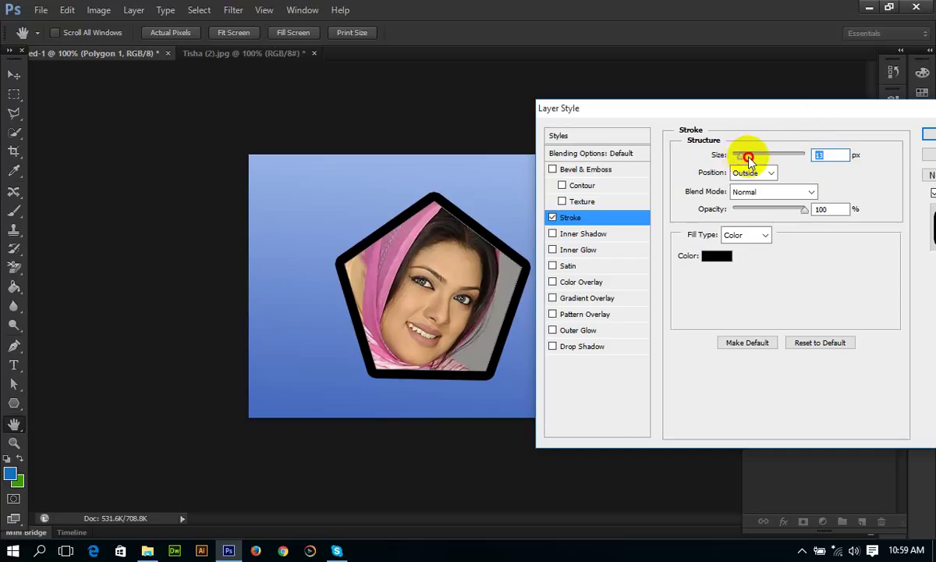
pyautogui.moveTo(749, 159); pyautogui.dragTo(737, 159)
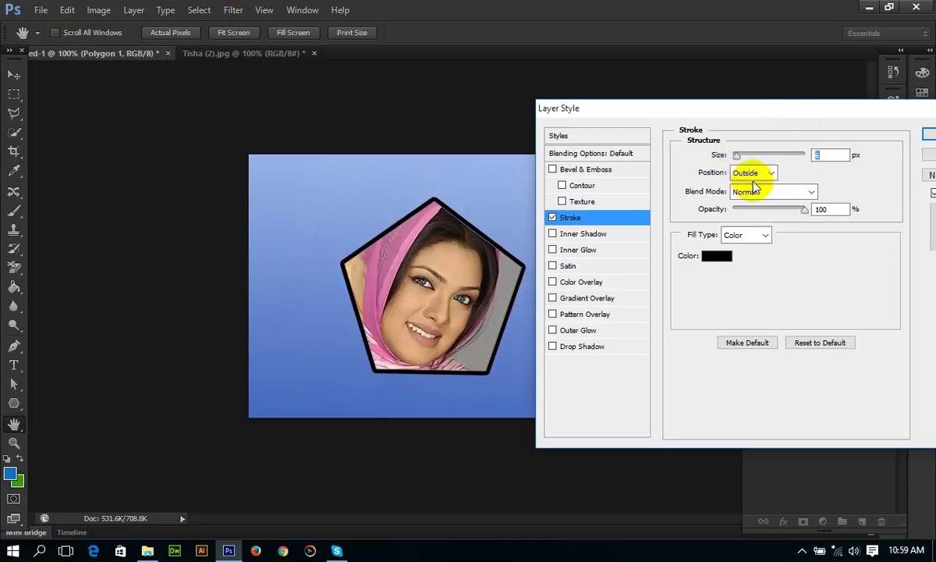
pyautogui.click(718, 256)
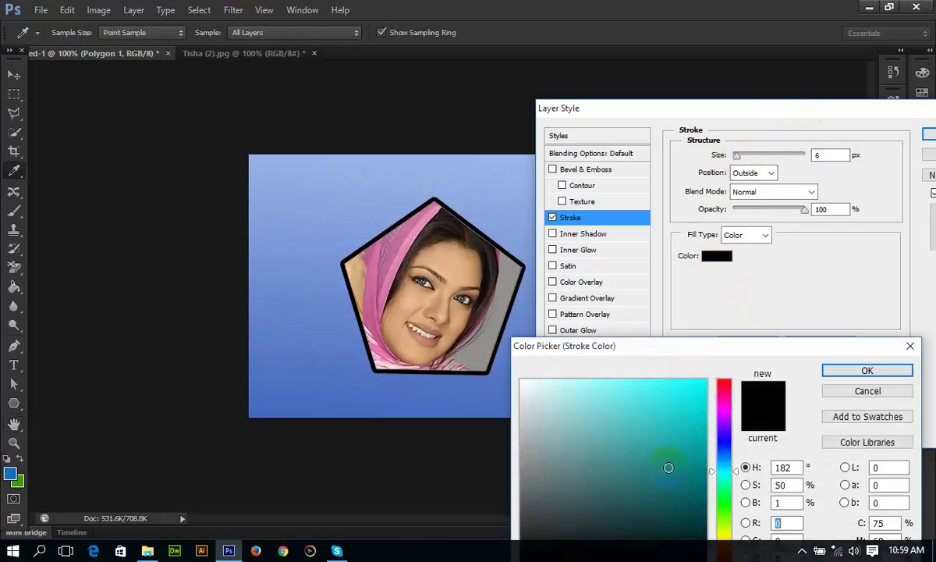
pyautogui.moveTo(669, 468); pyautogui.dragTo(672, 439)
pyautogui.moveTo(723, 353); pyautogui.dragTo(765, 240)
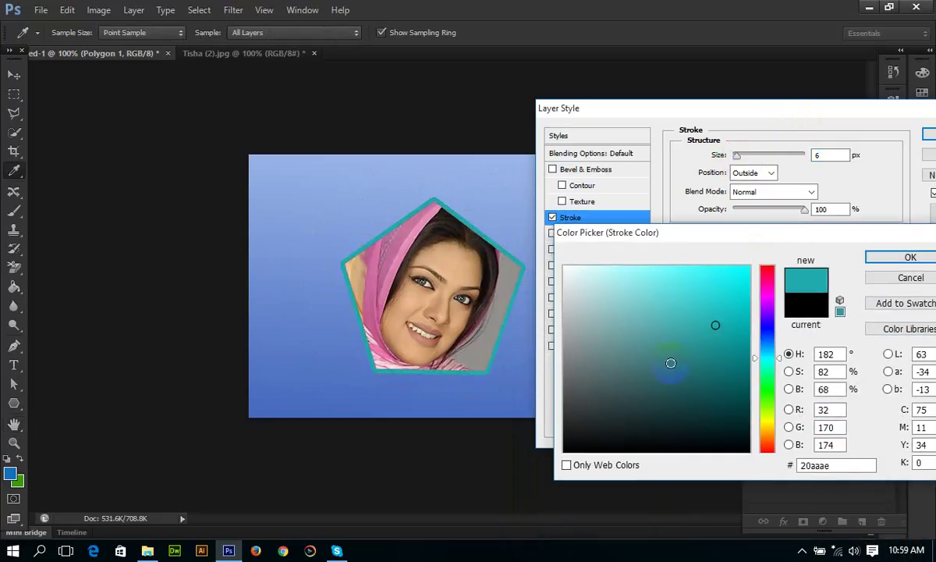
pyautogui.moveTo(564, 285); pyautogui.dragTo(548, 246)
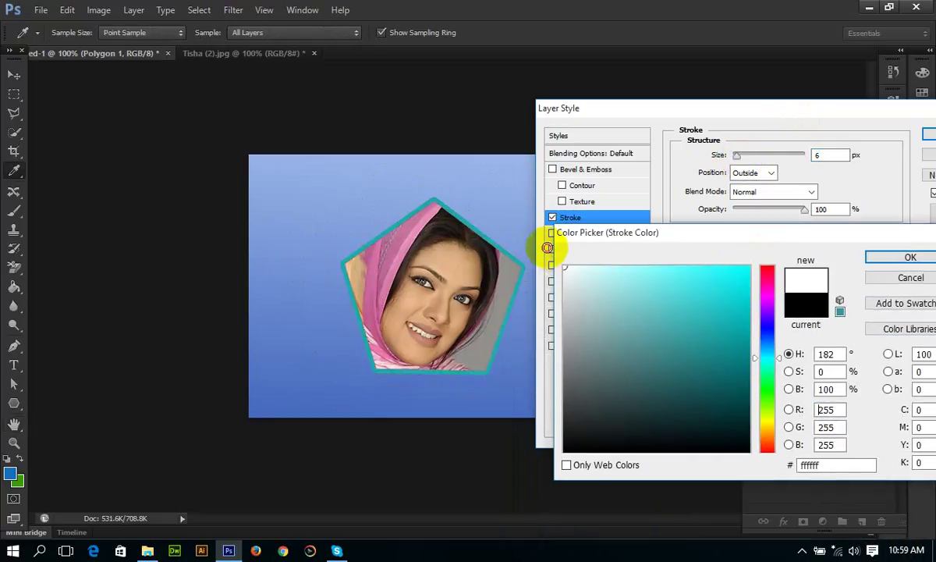
pyautogui.click(911, 258)
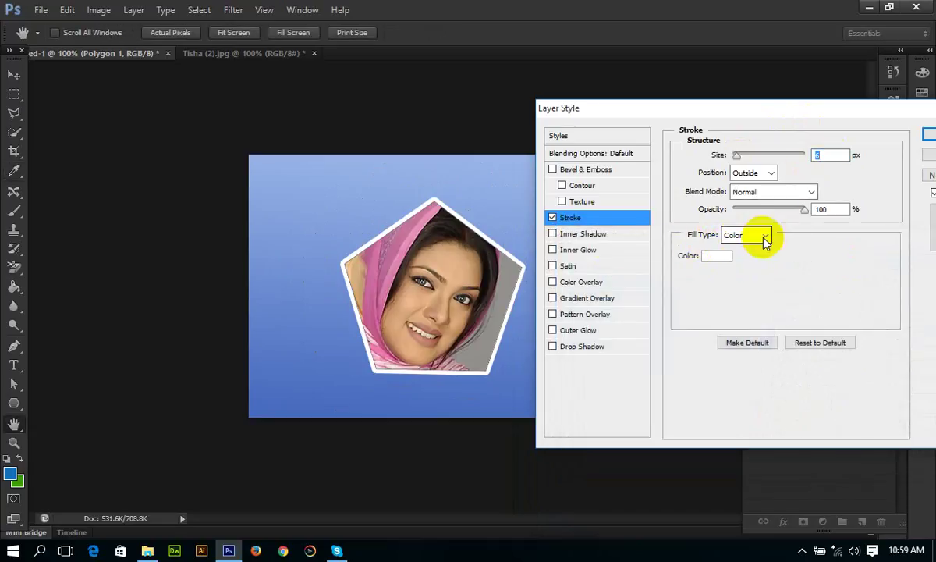
# Step: Keep the stroke fill type as solid Color and apply the stroke
pyautogui.click(768, 239)
pyautogui.click(768, 238)
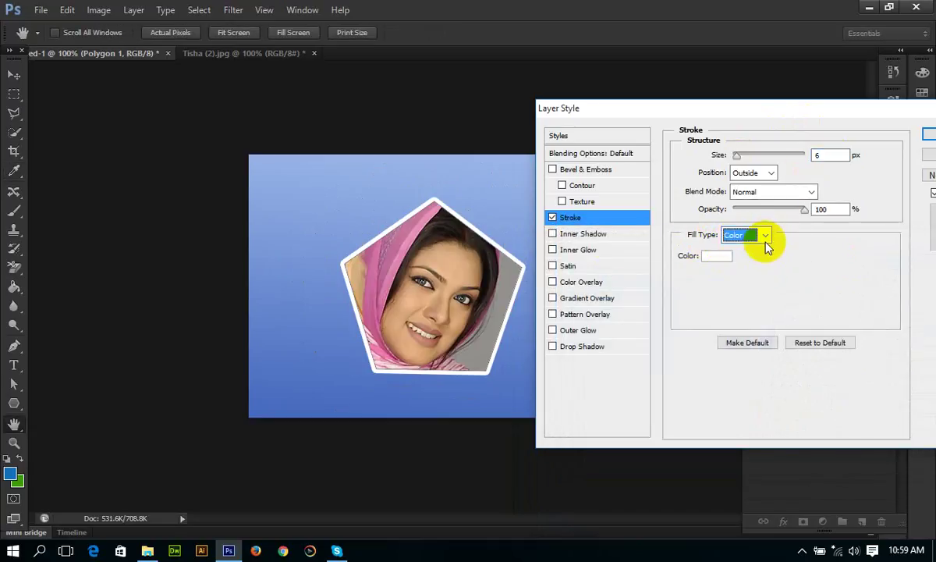
pyautogui.click(768, 235)
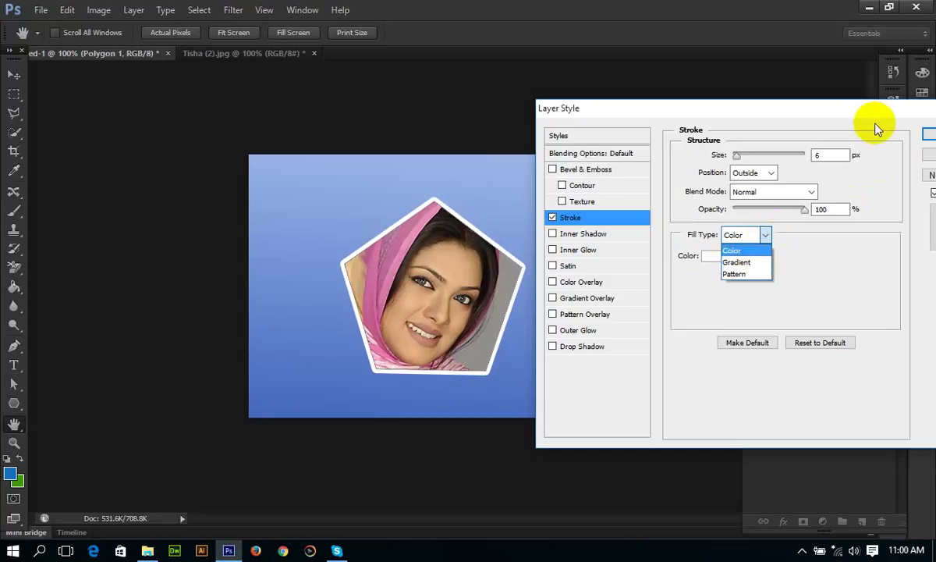
pyautogui.click(720, 121)
pyautogui.moveTo(790, 115); pyautogui.dragTo(622, 120)
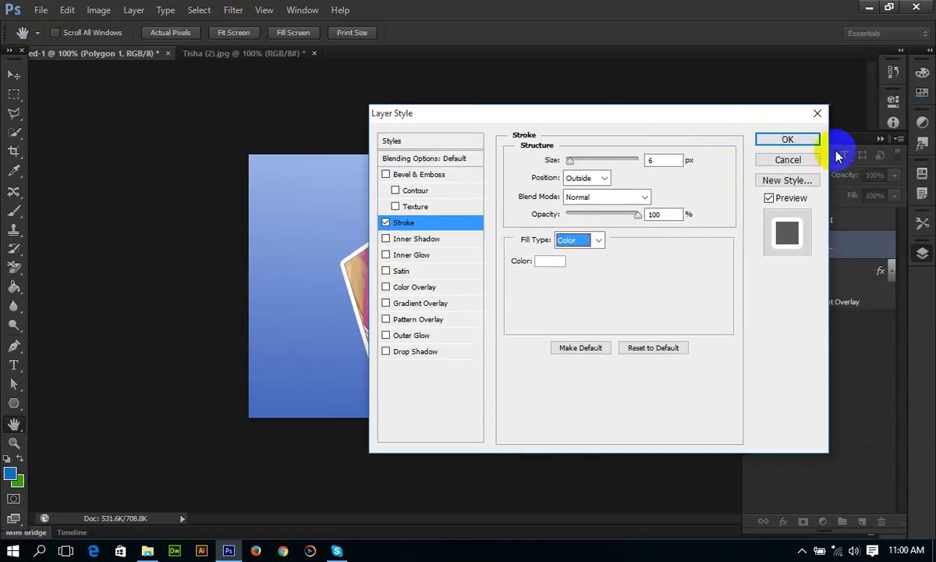
pyautogui.click(789, 140)
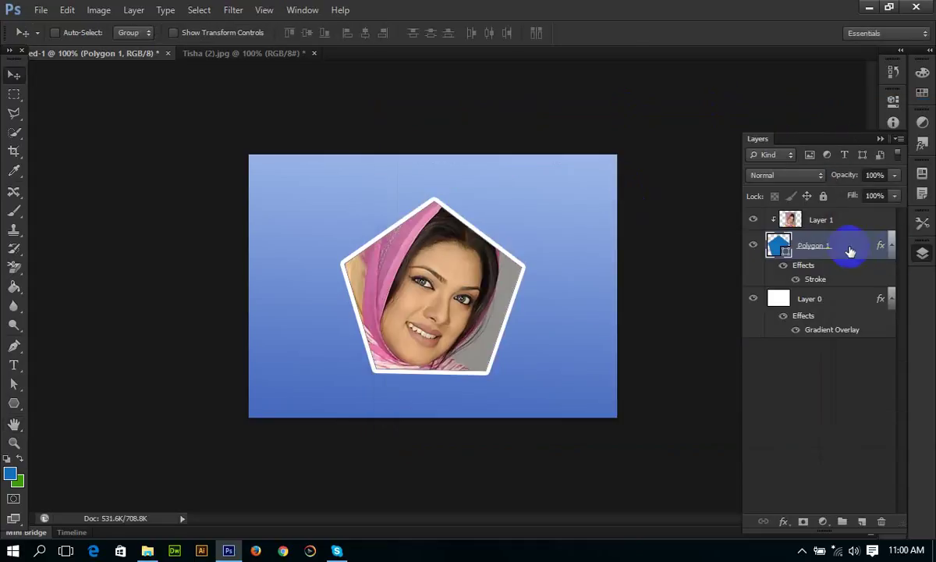
# Step: Load the Polygon 1 pentagon outline as a selection from its layer thumbnail
pyautogui.click(852, 223)
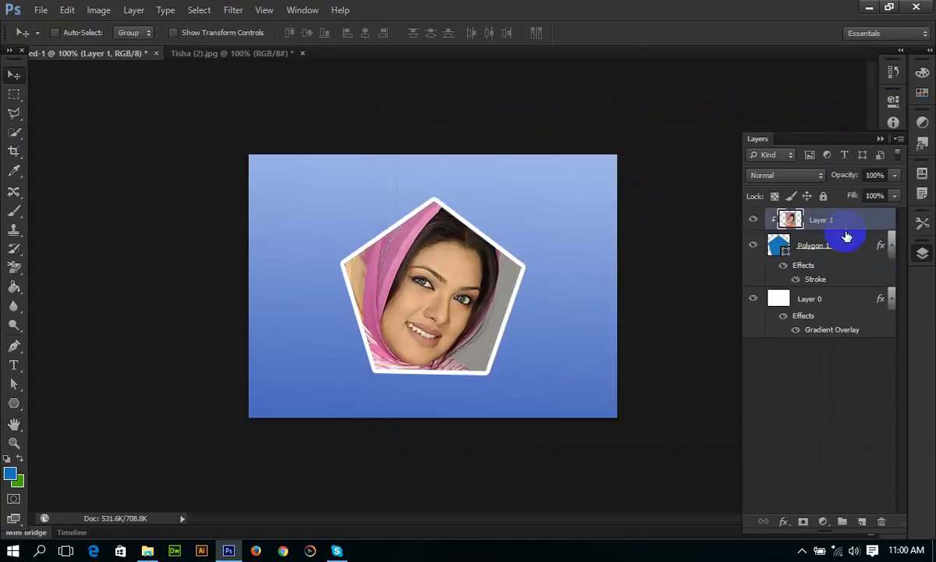
pyautogui.click(834, 248)
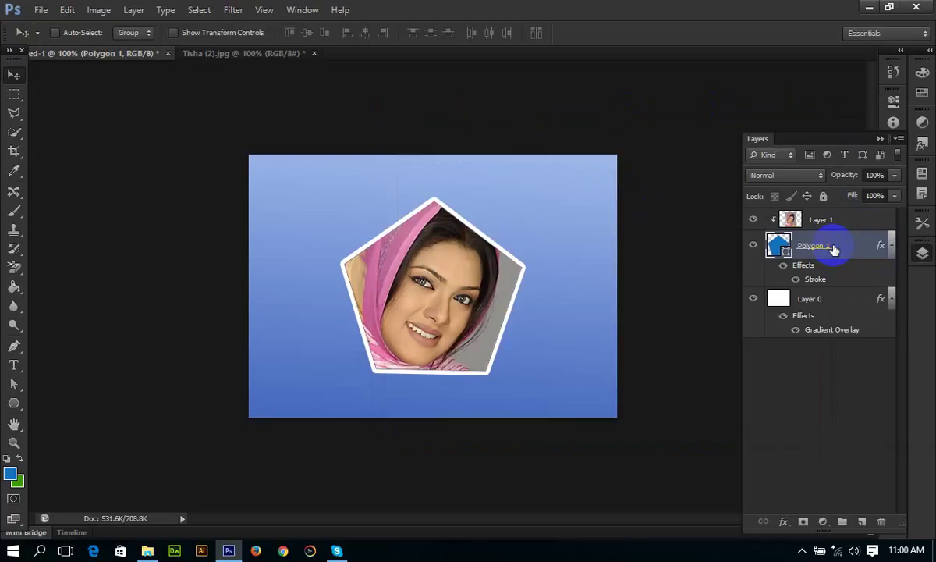
pyautogui.click(792, 220)
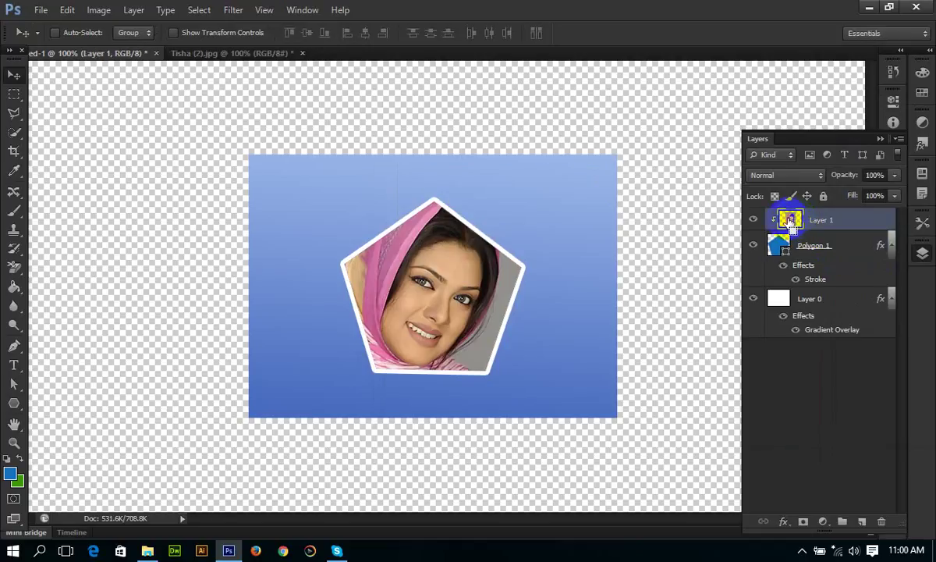
pyautogui.hotkey('ctrl', 't')
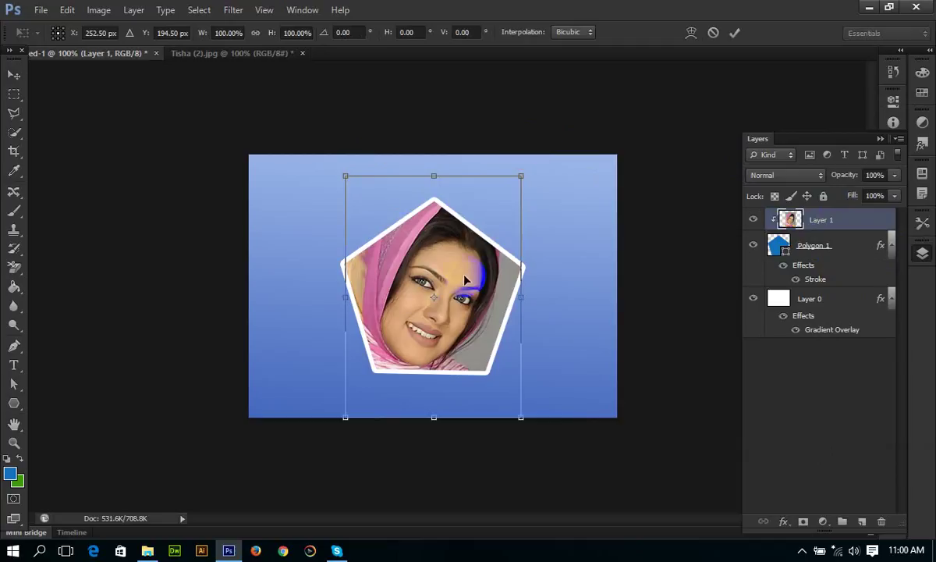
pyautogui.press('Return')
pyautogui.click(817, 249)
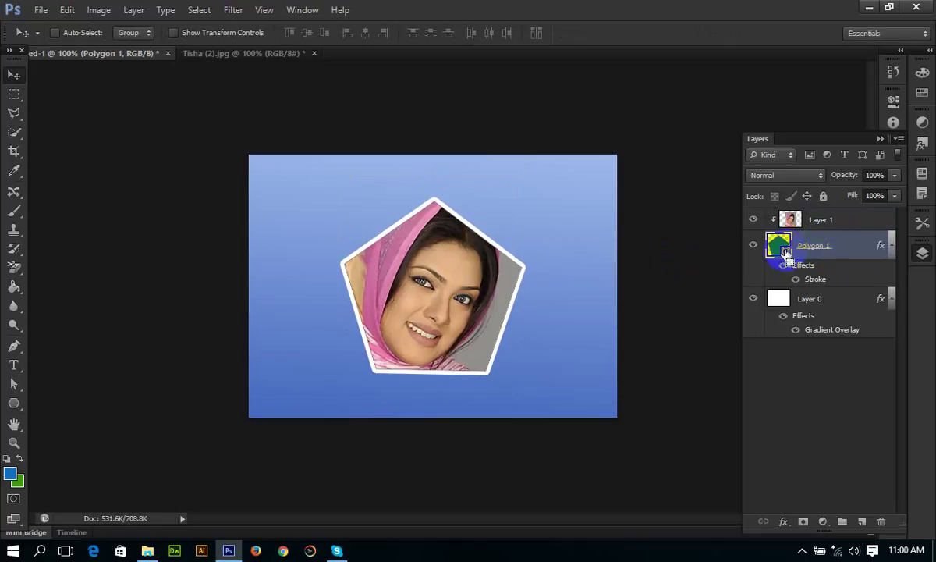
pyautogui.click(835, 251)
pyautogui.click(795, 260)
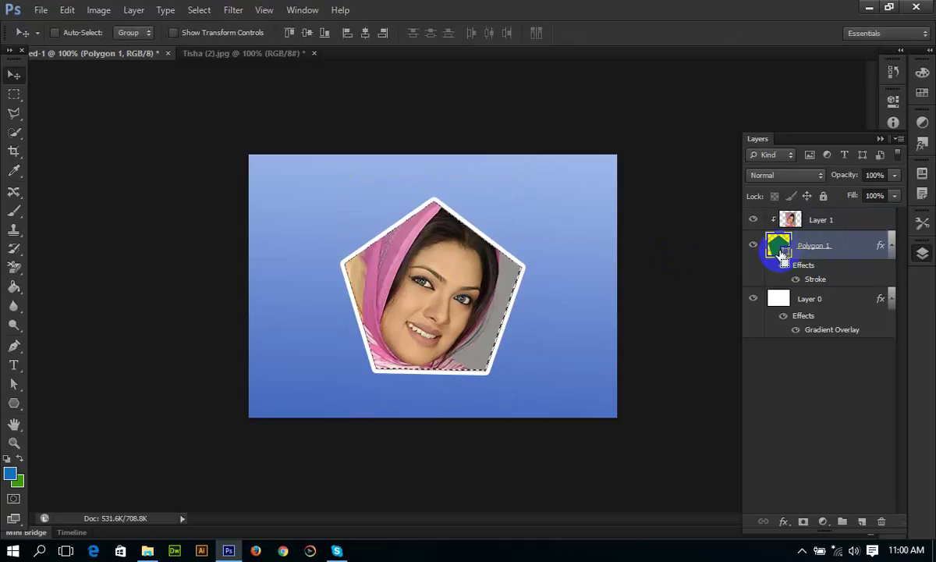
# Step: Invert and then deselect the pentagon selection on Layer 1, committing an unchanged transform
pyautogui.hotkey('ctrl', '+')
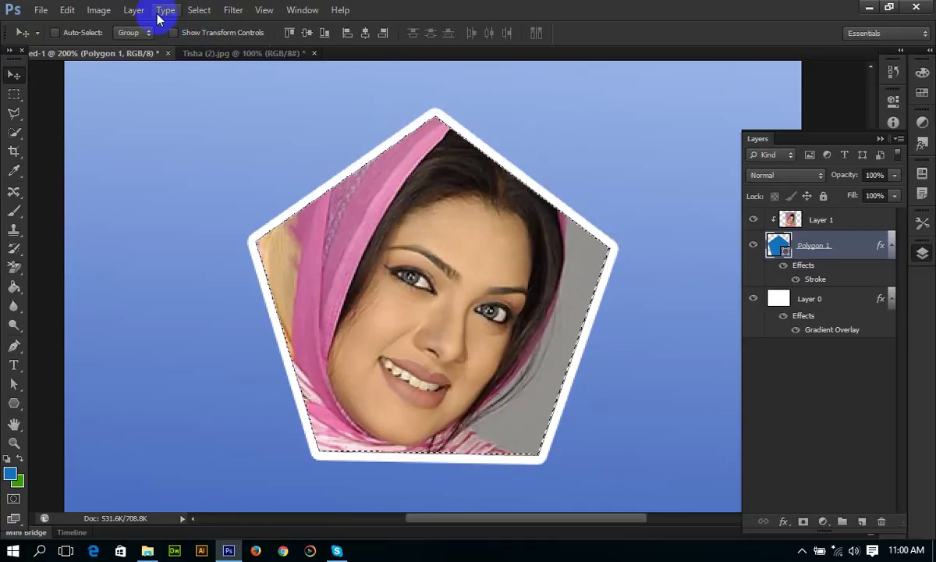
pyautogui.click(200, 12)
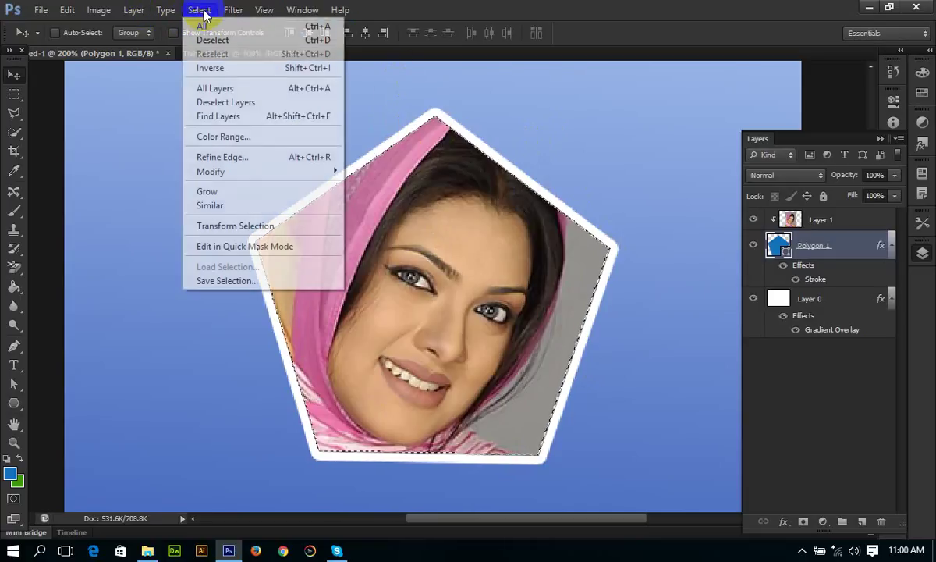
pyautogui.click(225, 68)
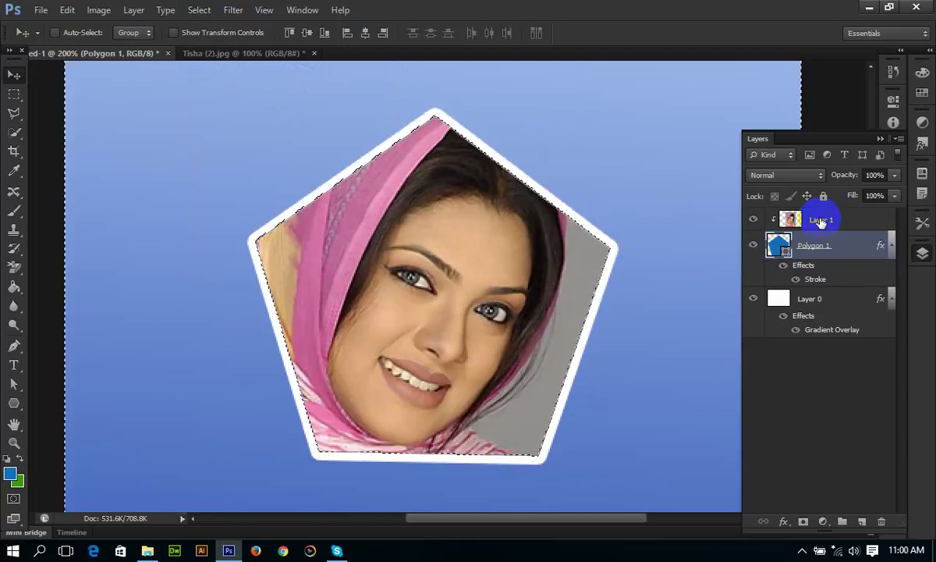
pyautogui.click(818, 221)
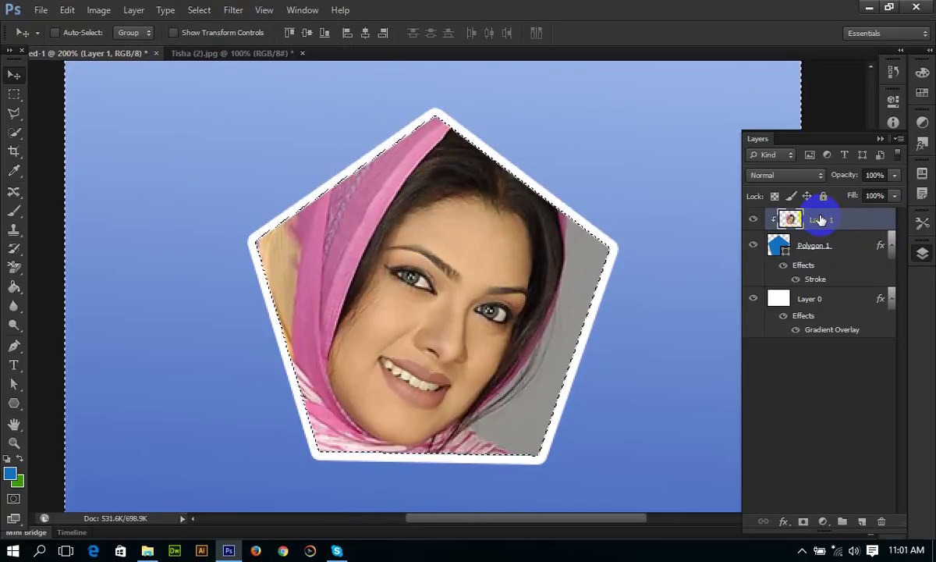
pyautogui.hotkey('ctrl', 'd')
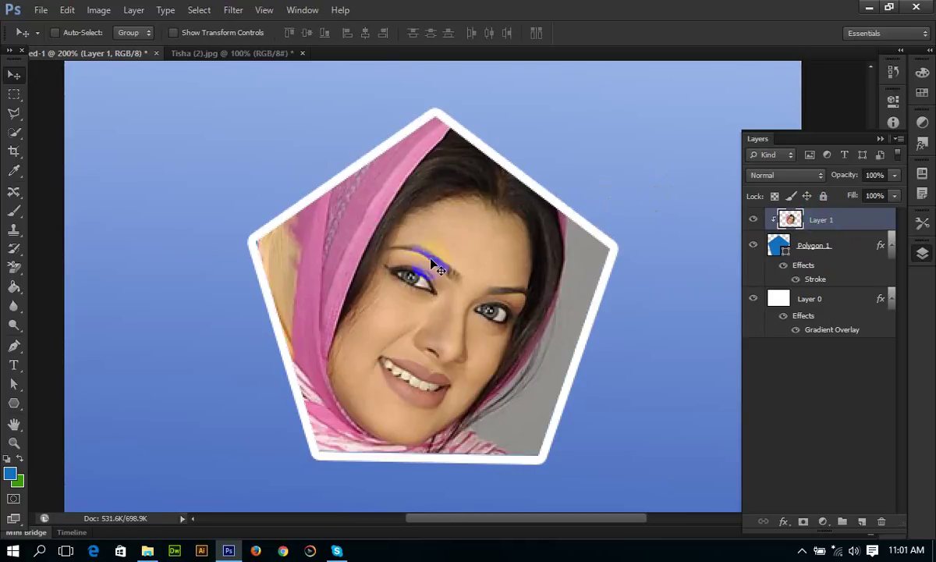
pyautogui.hotkey('ctrl', 't')
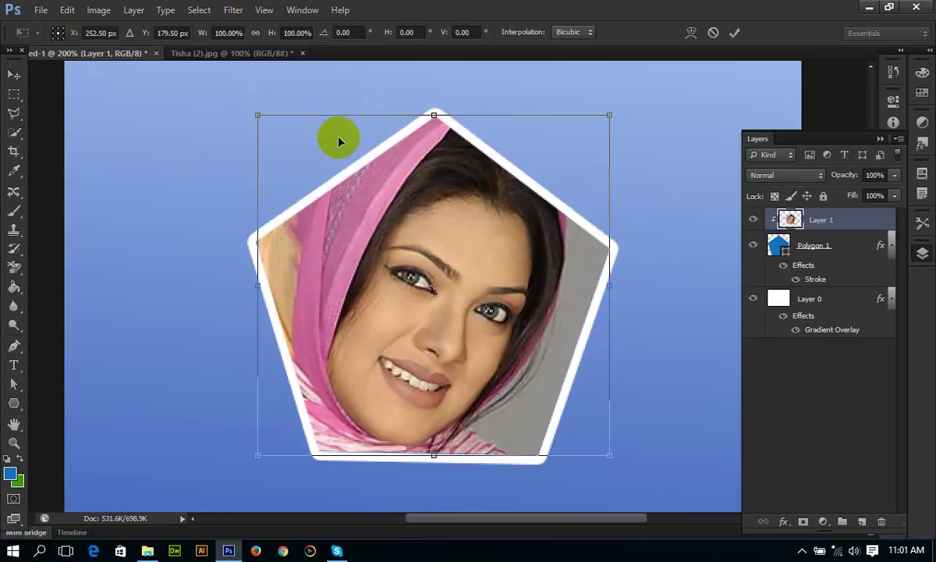
pyautogui.hotkey('ctrl', '-')
pyautogui.hotkey('ctrl', '-')
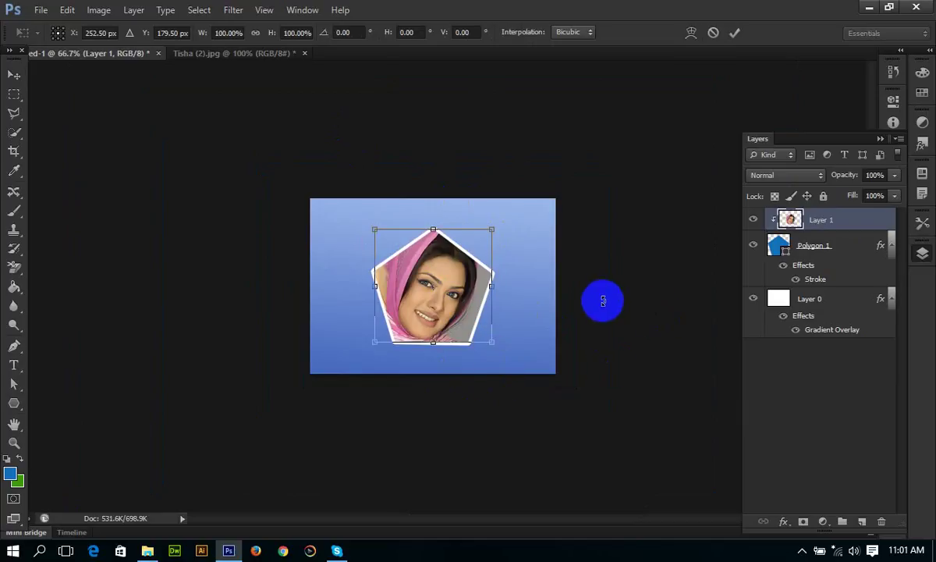
pyautogui.press('Return')
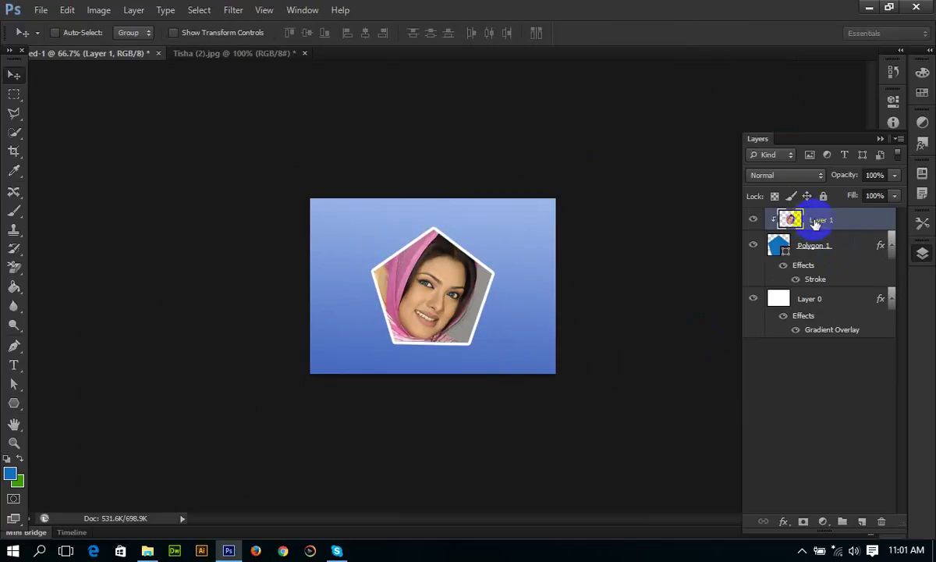
pyautogui.rightClick(828, 222)
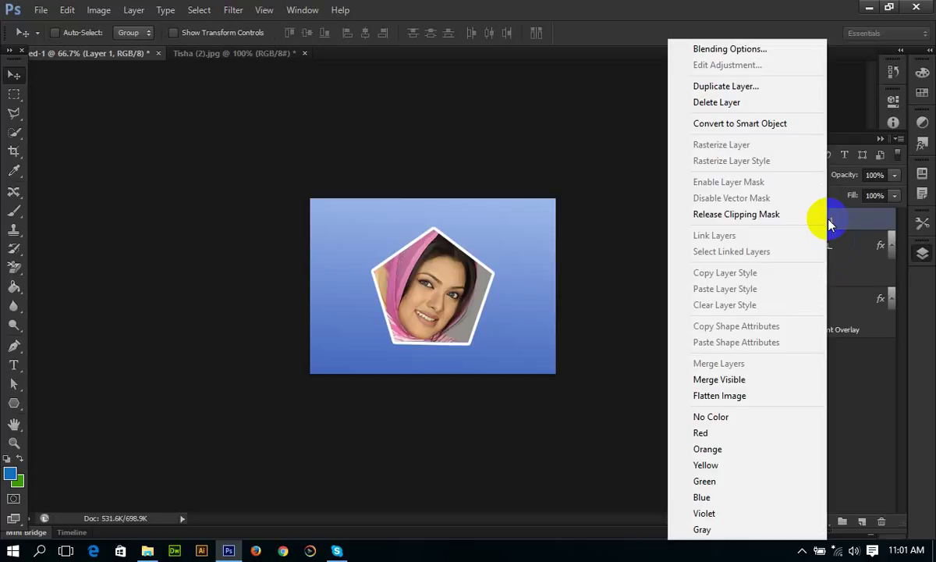
pyautogui.click(781, 125)
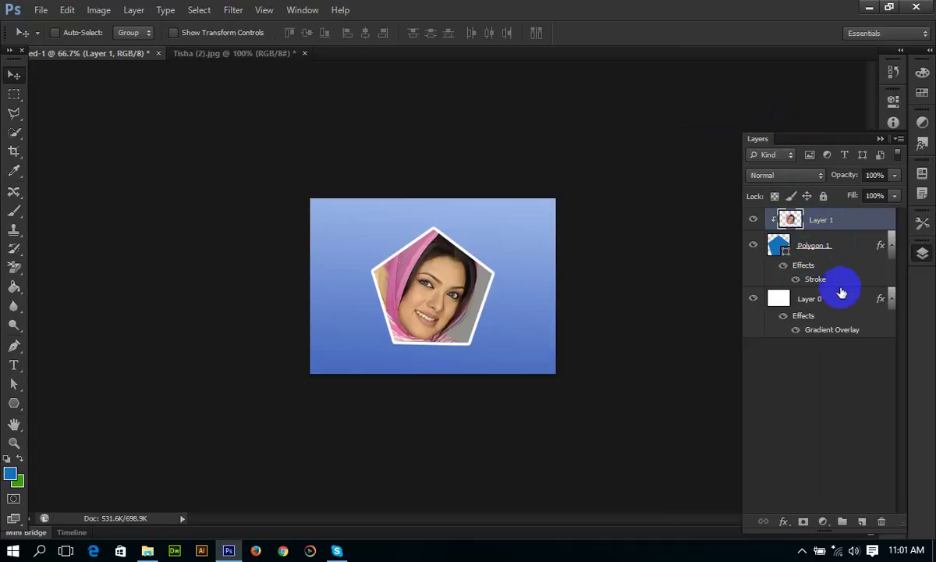
pyautogui.click(792, 228)
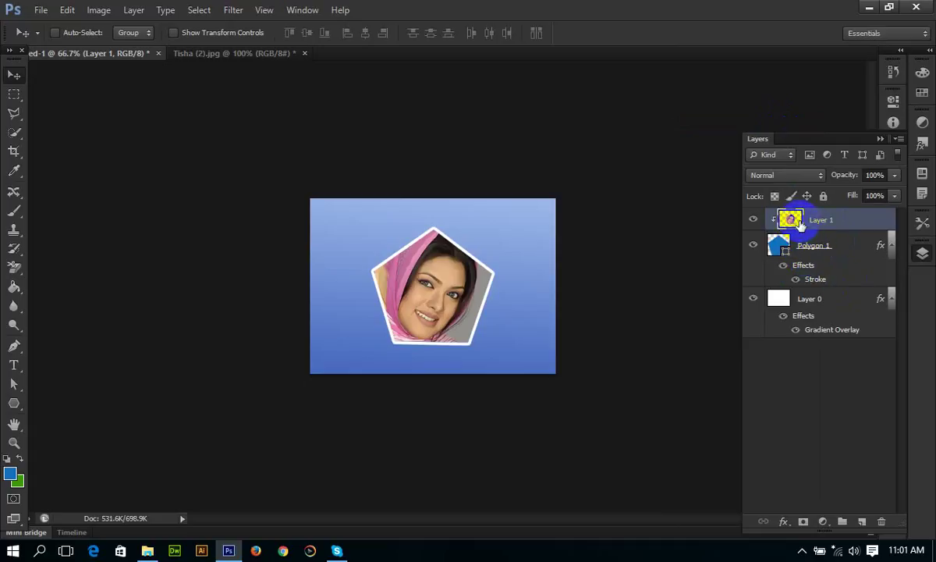
pyautogui.rightClick(797, 221)
pyautogui.rightClick(870, 232)
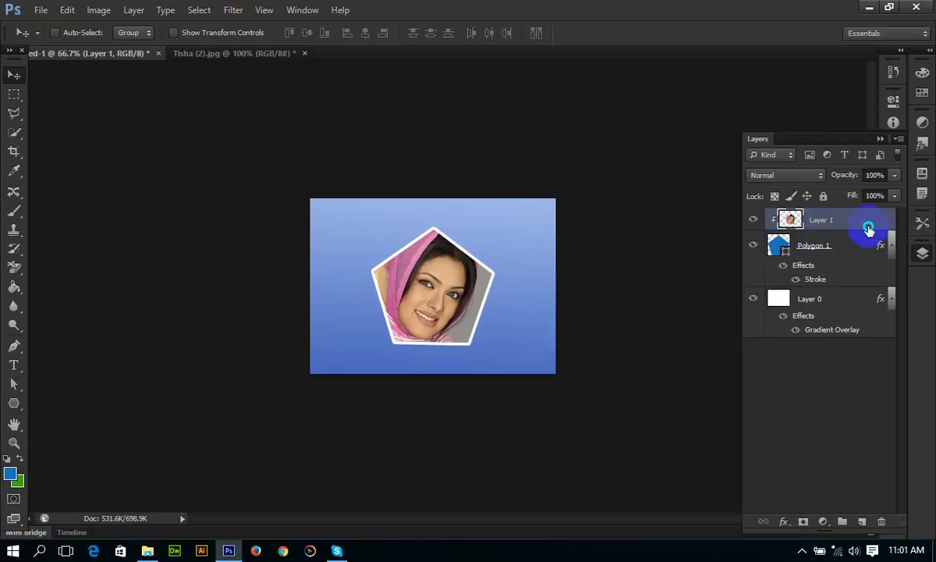
pyautogui.rightClick(867, 244)
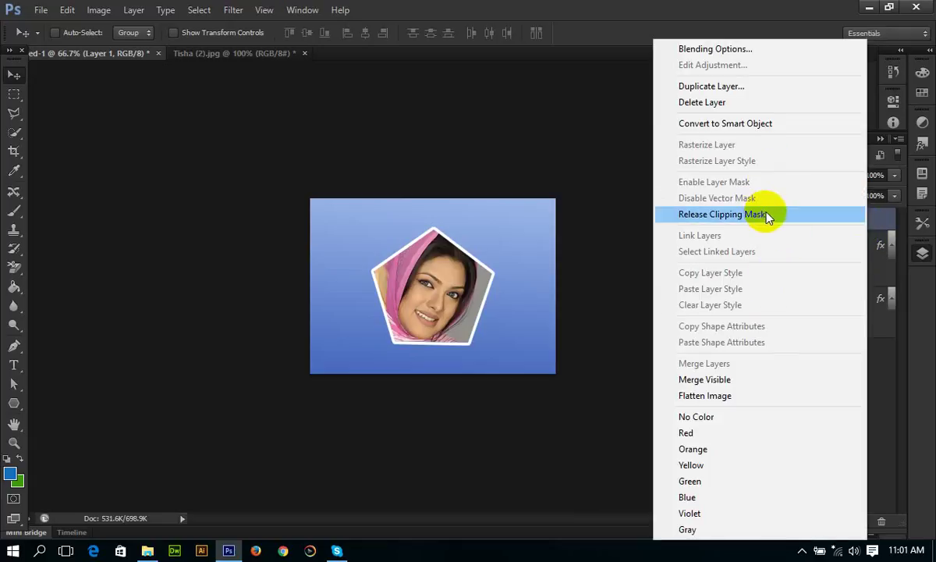
pyautogui.click(638, 231)
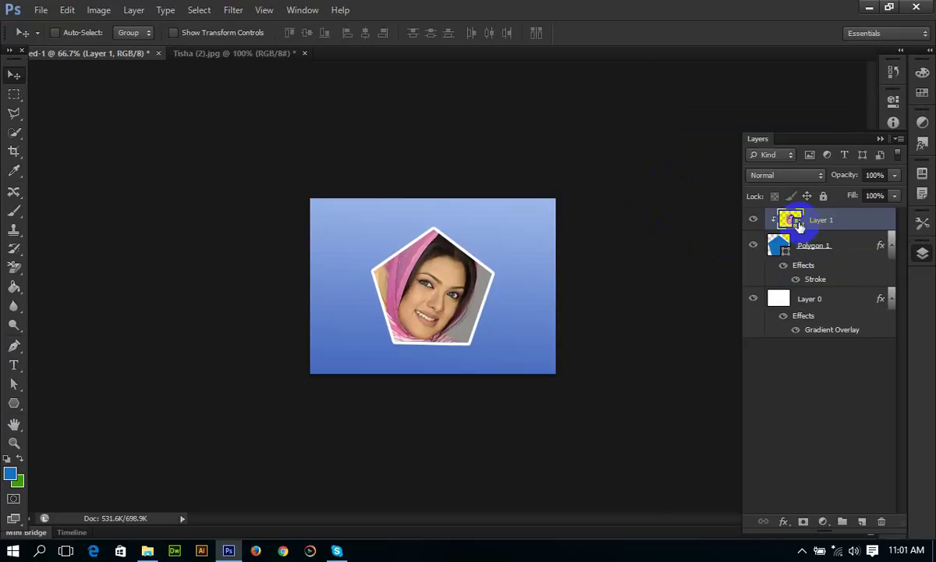
# Step: Open the Layer 1 smart object as Layer 1.psb, then open 4.png alongside it
pyautogui.doubleClick(790, 220)
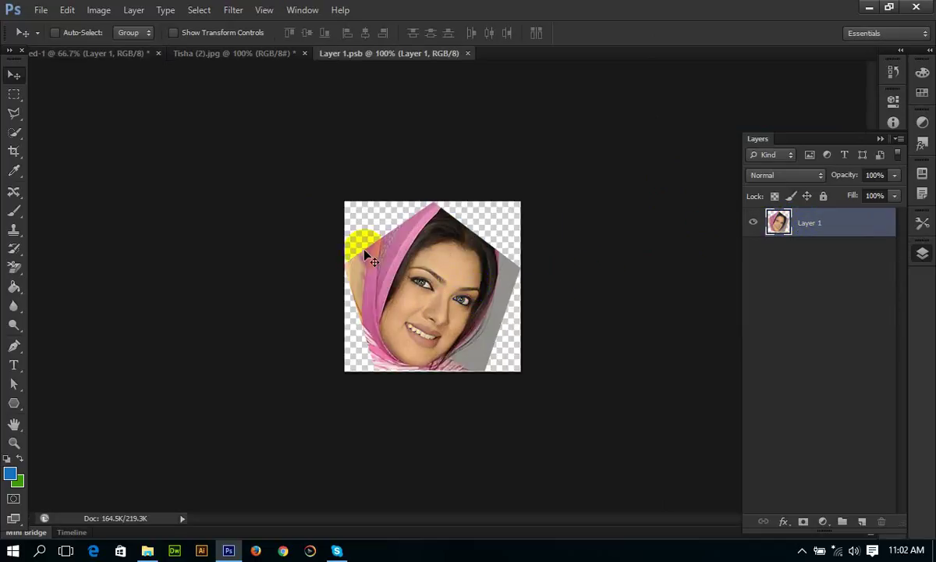
pyautogui.click(466, 309)
pyautogui.click(41, 9)
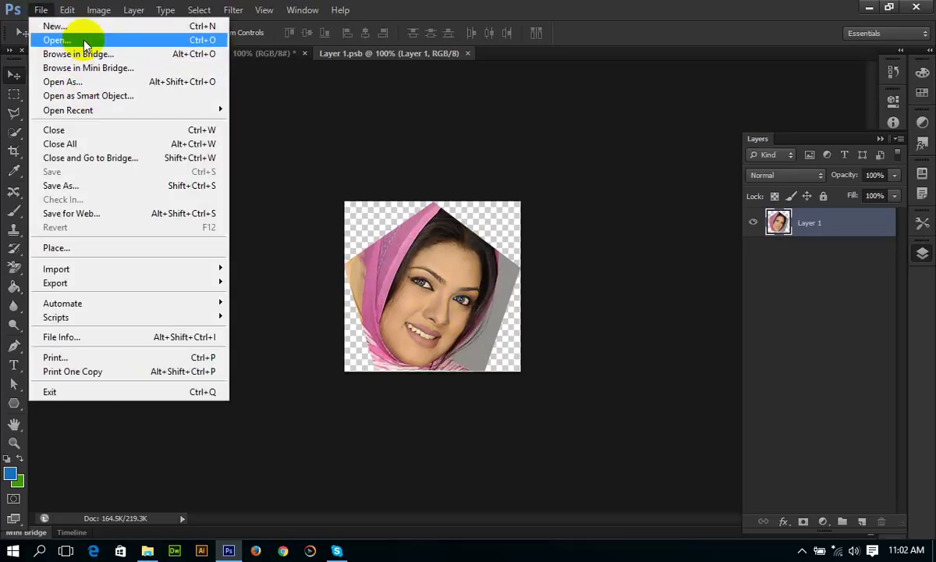
pyautogui.click(78, 40)
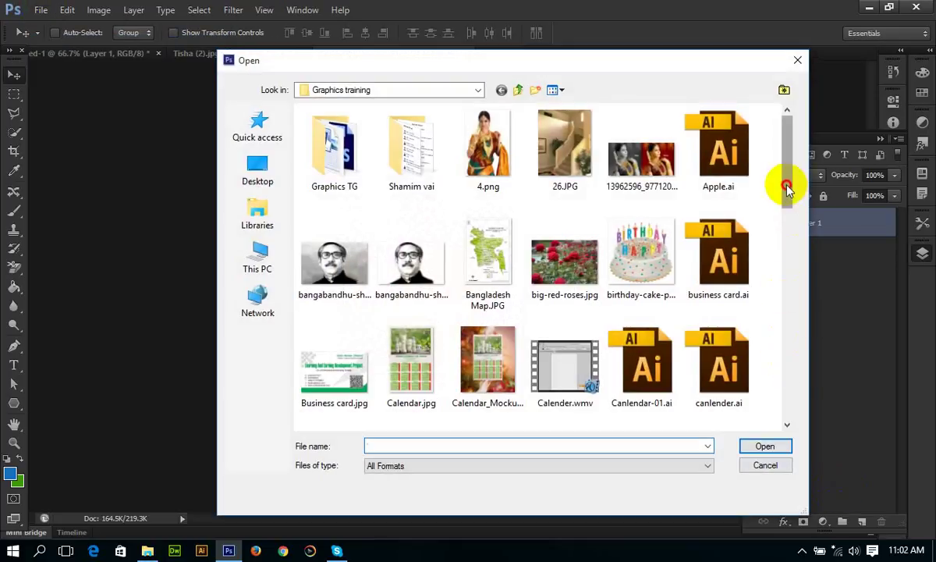
pyautogui.scroll(-1, 783, 183)
pyautogui.click(487, 142)
pyautogui.click(765, 447)
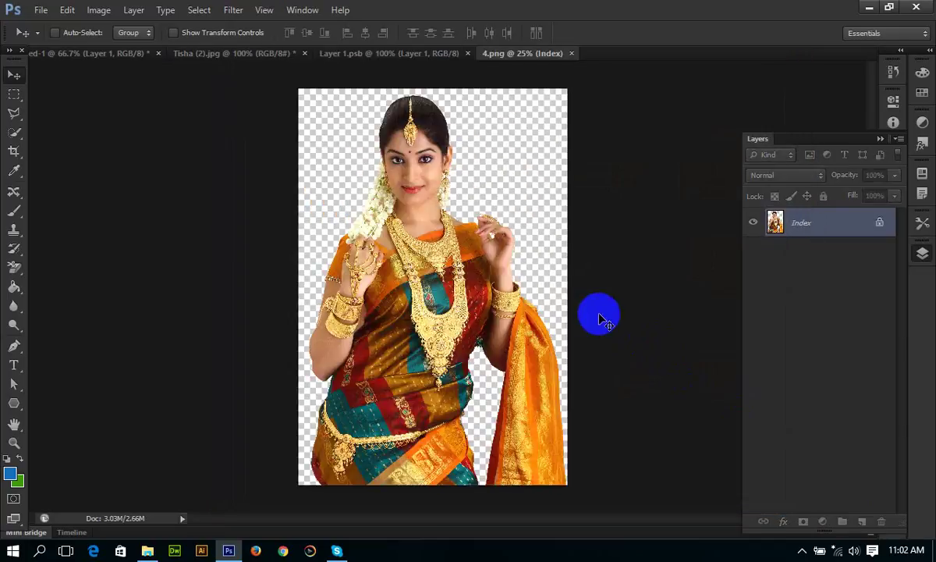
# Step: Close 4.png, open multilevel-jewelry.jpg and Select All on its canvas
pyautogui.click(571, 53)
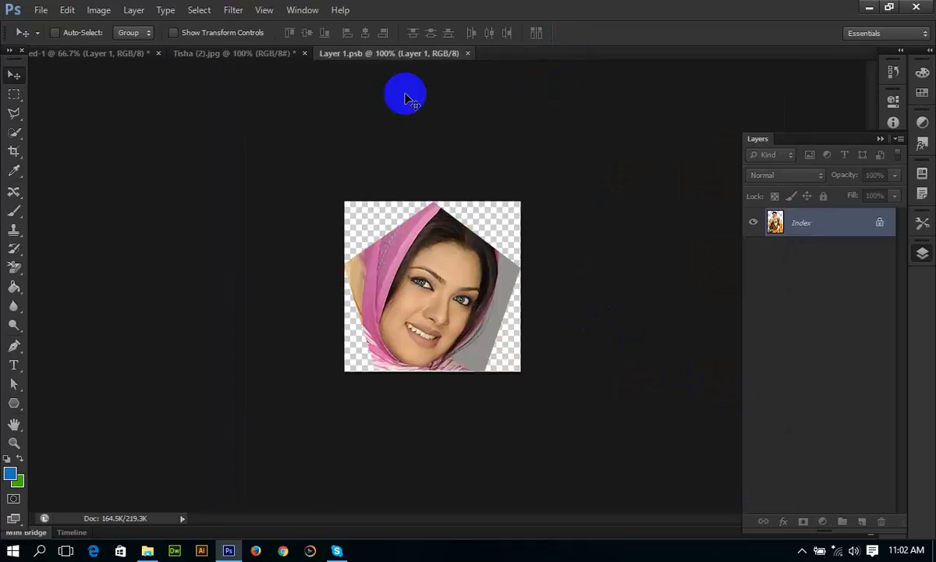
pyautogui.click(43, 11)
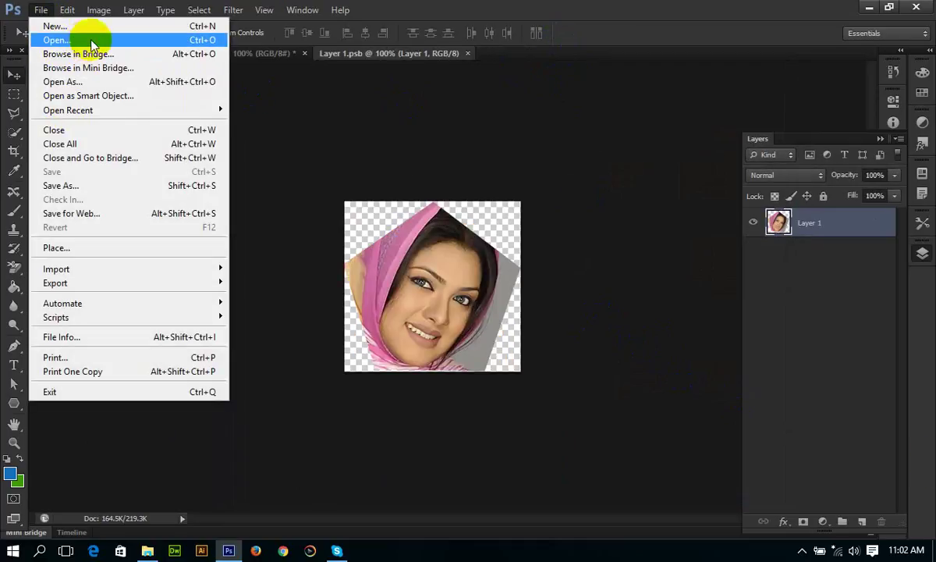
pyautogui.click(46, 39)
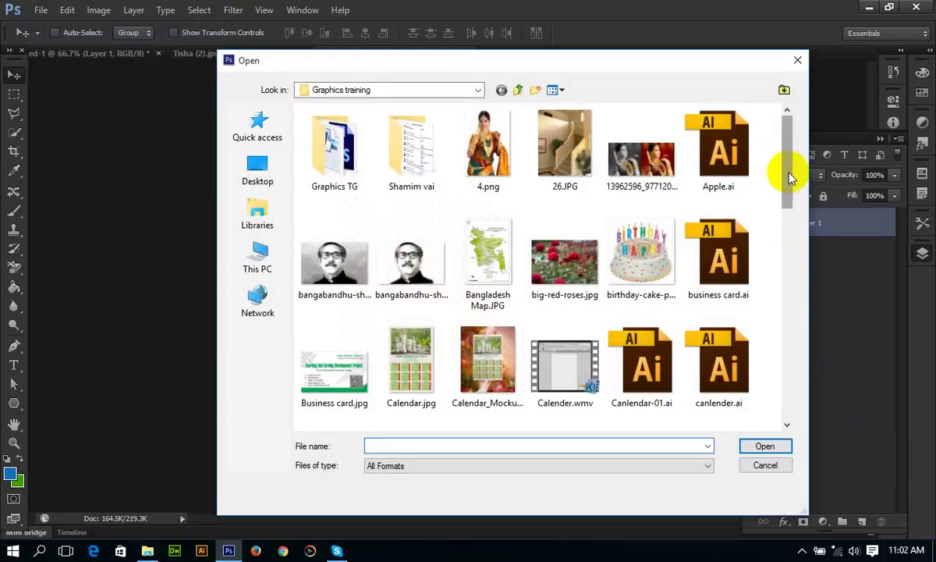
pyautogui.moveTo(790, 178)
pyautogui.mouseDown()
pyautogui.moveTo(788, 306)
pyautogui.moveTo(778, 334)
pyautogui.moveTo(785, 389)
pyautogui.moveTo(777, 288)
pyautogui.moveTo(823, 175)
pyautogui.moveTo(819, 219)
pyautogui.mouseUp()
pyautogui.click(425, 306)
pyautogui.click(501, 295)
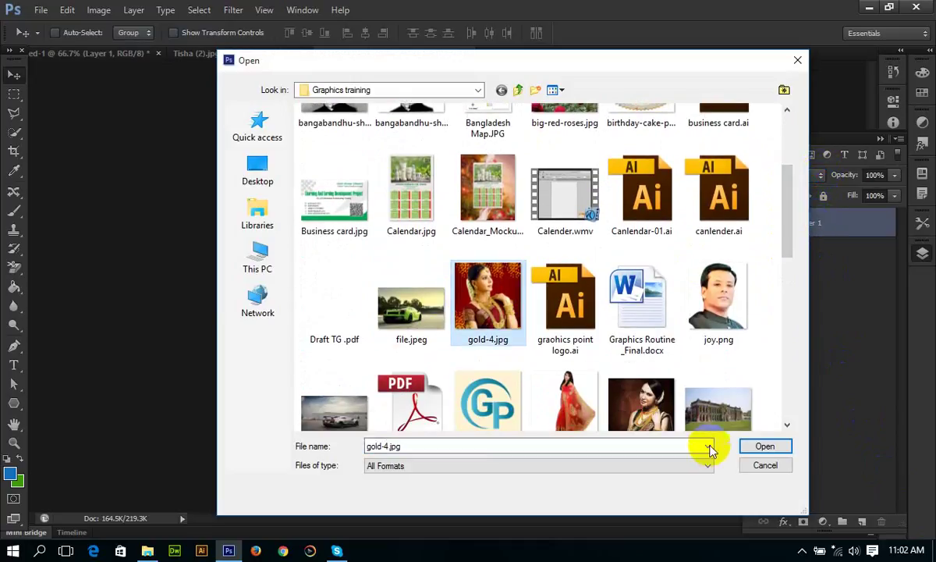
pyautogui.click(632, 387)
pyautogui.click(766, 446)
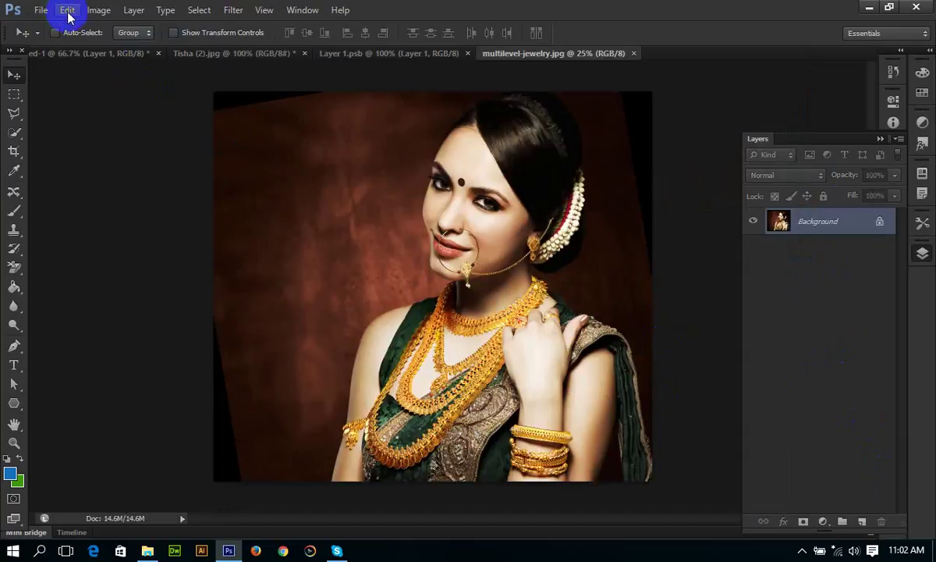
pyautogui.click(191, 12)
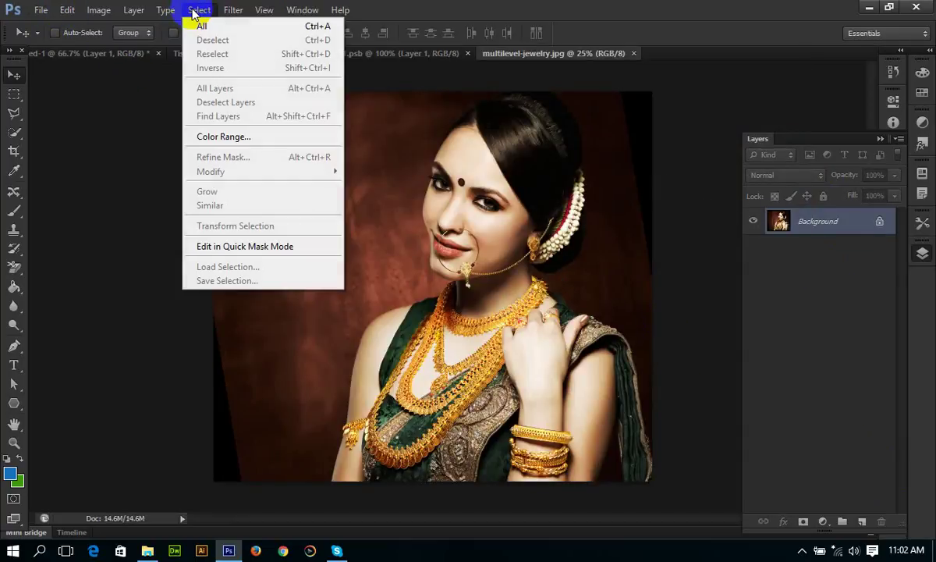
pyautogui.click(207, 29)
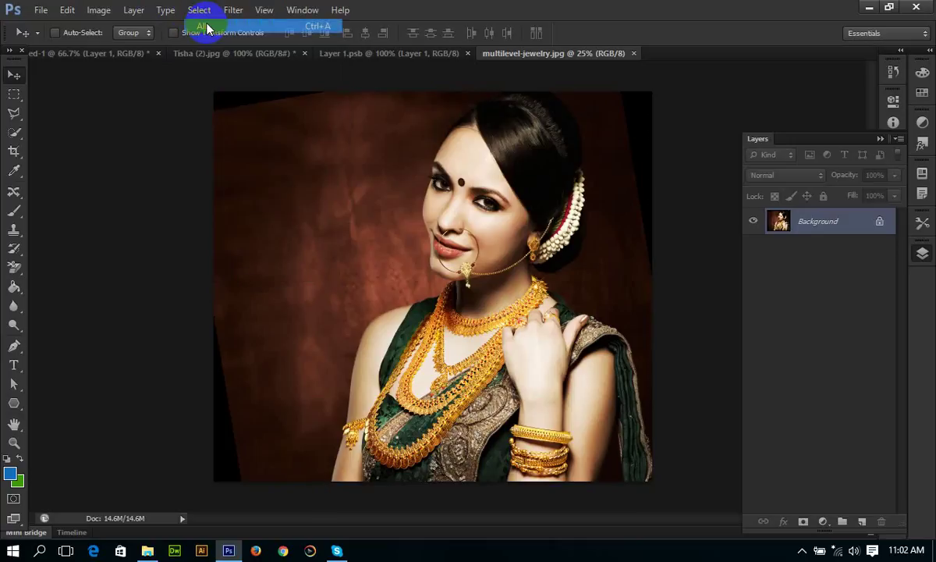
# Step: Copy the jewelry photo and paste it into Layer 1.psb as Layer 2
pyautogui.click(68, 10)
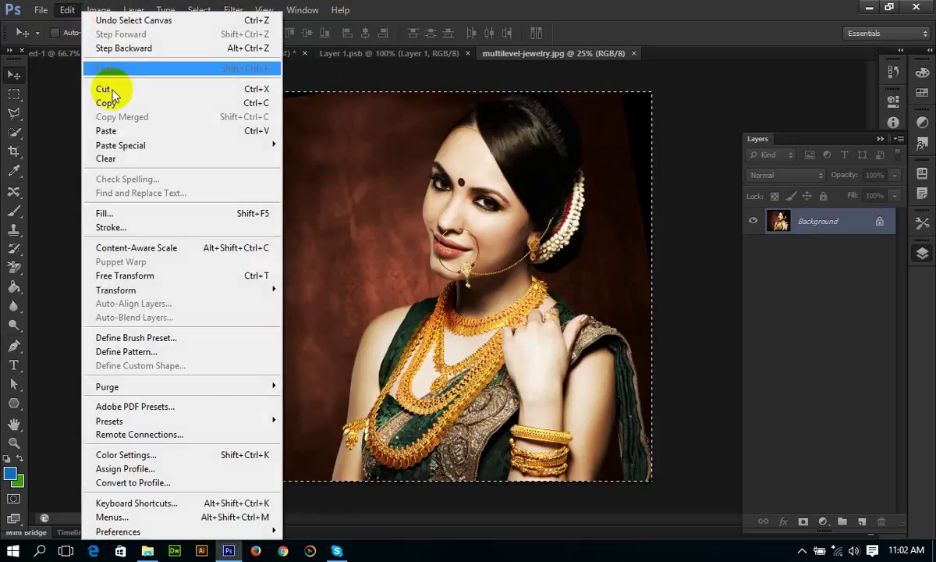
pyautogui.click(119, 100)
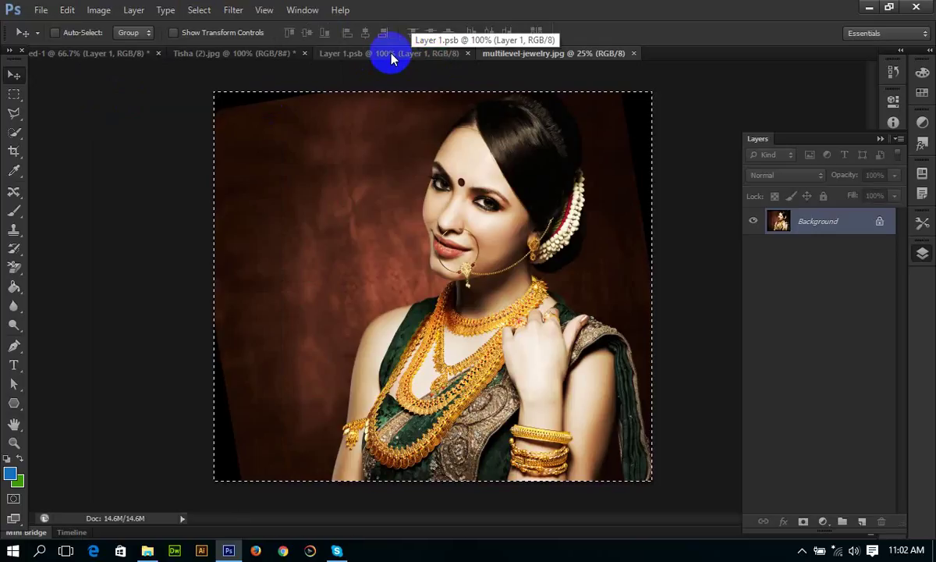
pyautogui.click(394, 55)
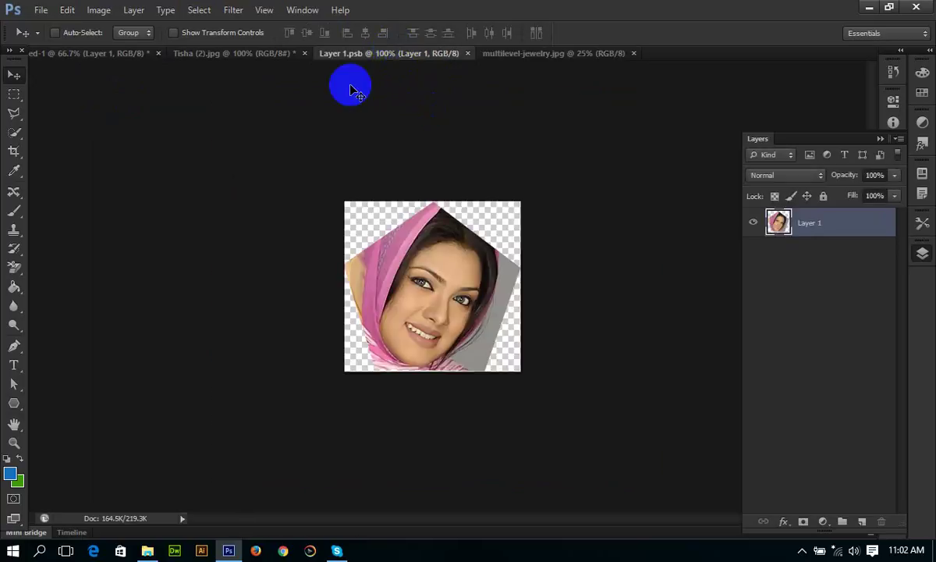
pyautogui.click(67, 13)
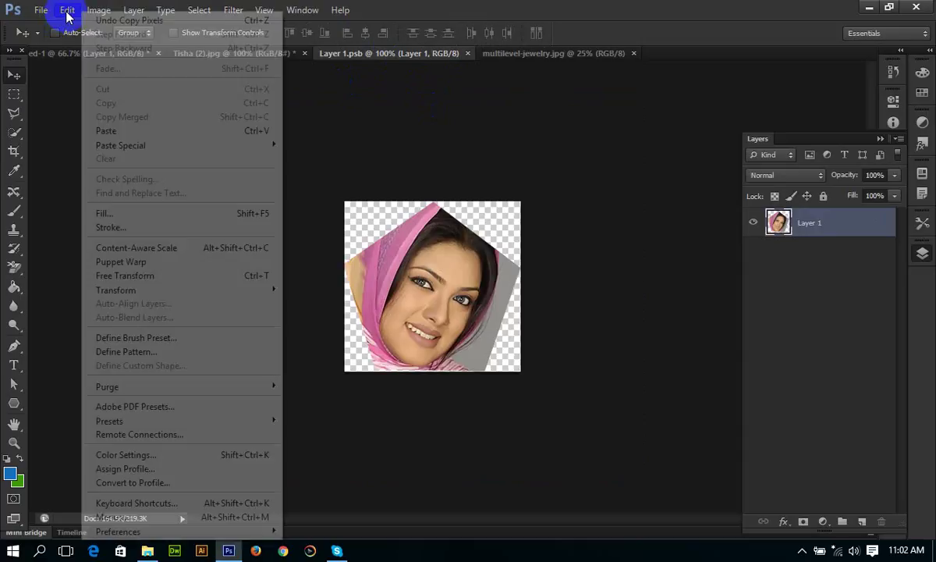
pyautogui.click(119, 130)
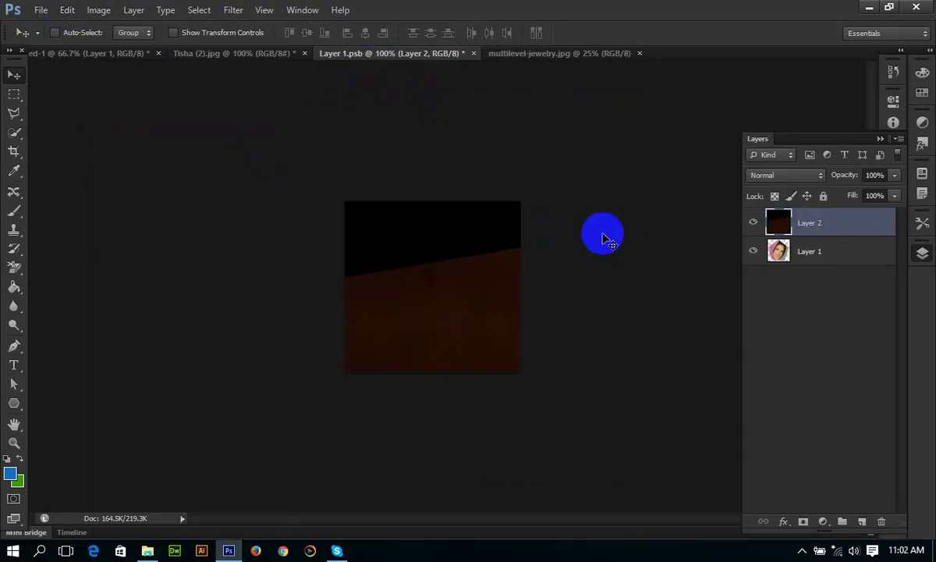
# Step: Shrink the pasted jewelry photo to roughly 11% and save the smart object
pyautogui.hotkey('ctrl', '-')
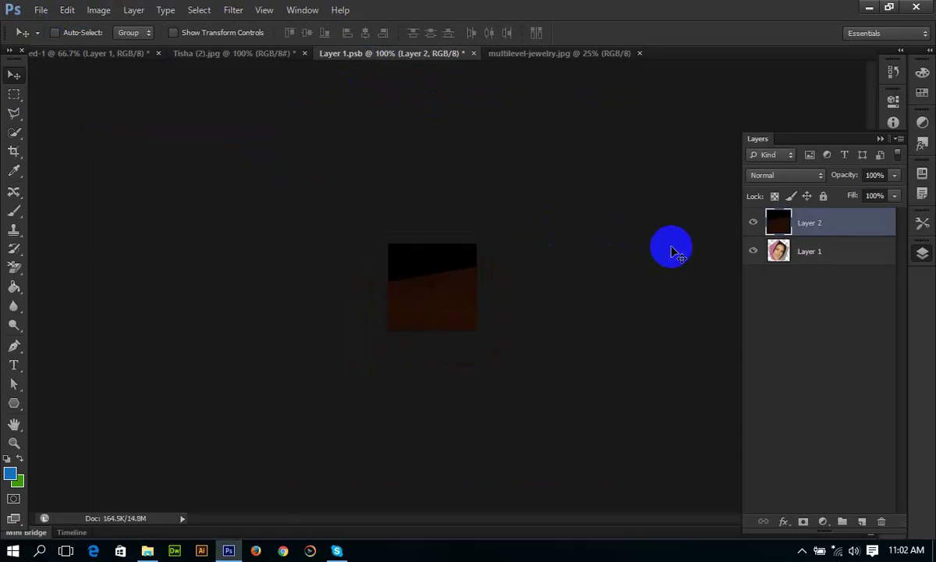
pyautogui.hotkey('ctrl', '-')
pyautogui.hotkey('ctrl', 't')
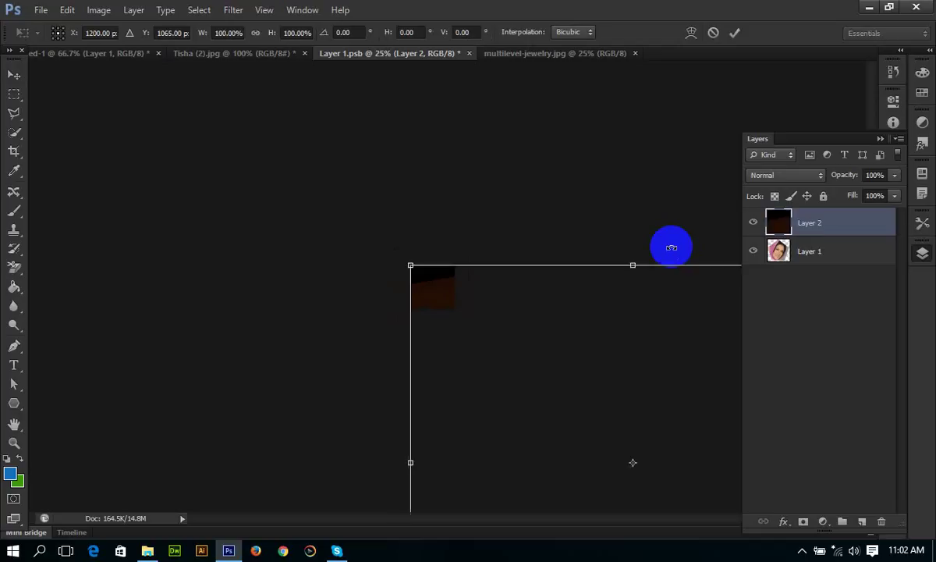
pyautogui.hotkey('ctrl', '-')
pyautogui.hotkey('ctrl', '-')
pyautogui.hotkey('ctrl', '-')
pyautogui.hotkey('ctrl', '-')
pyautogui.hotkey('ctrl', '-')
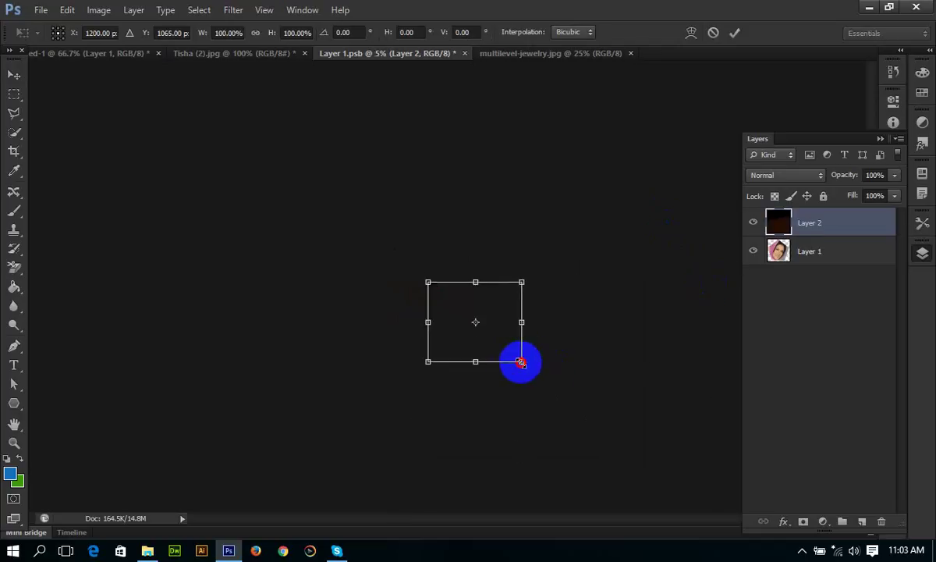
pyautogui.moveTo(521, 361); pyautogui.dragTo(451, 301)
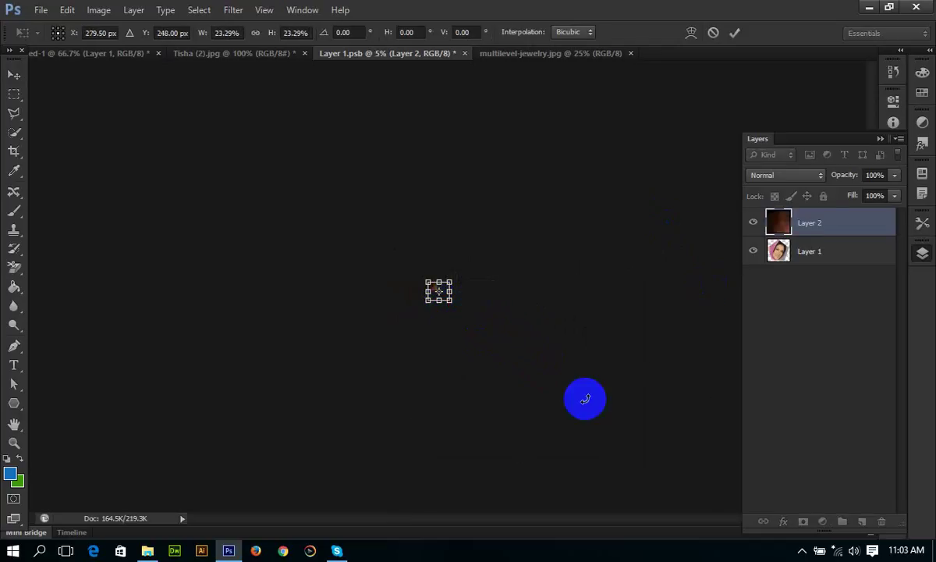
pyautogui.hotkey('ctrl', '+')
pyautogui.hotkey('ctrl', '+')
pyautogui.hotkey('ctrl', '+')
pyautogui.hotkey('ctrl', '+')
pyautogui.hotkey('ctrl', '+')
pyautogui.hotkey('ctrl', '+')
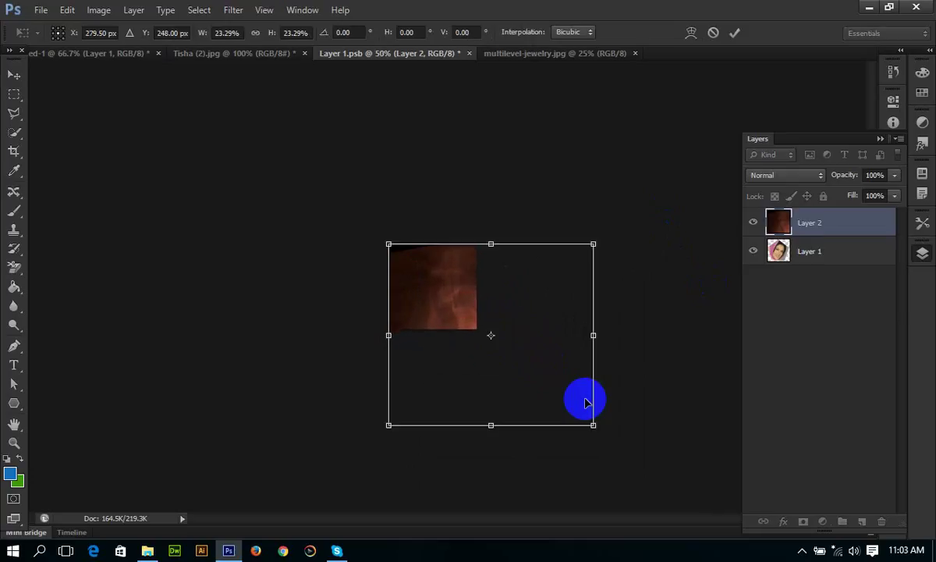
pyautogui.hotkey('ctrl', '+')
pyautogui.hotkey('ctrl', '+')
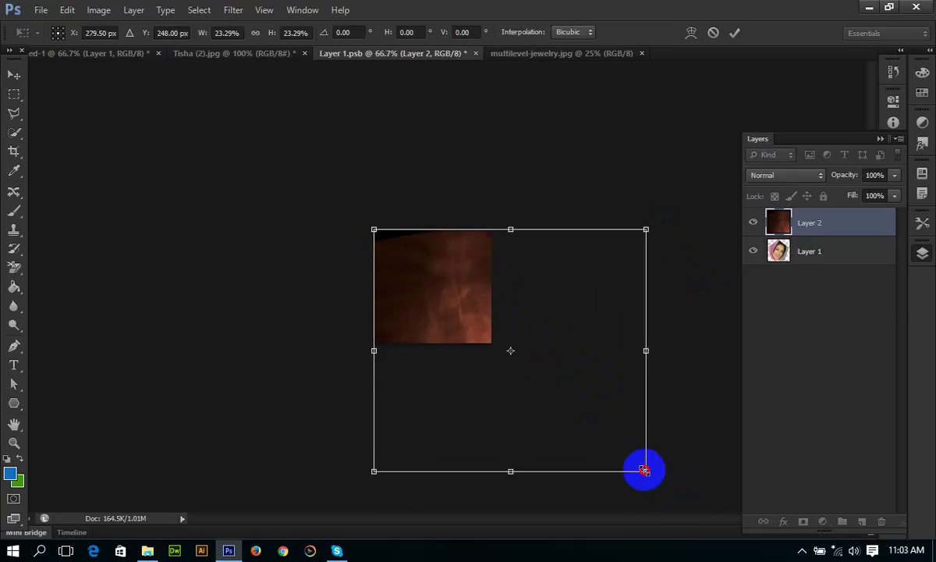
pyautogui.moveTo(645, 470); pyautogui.dragTo(496, 357)
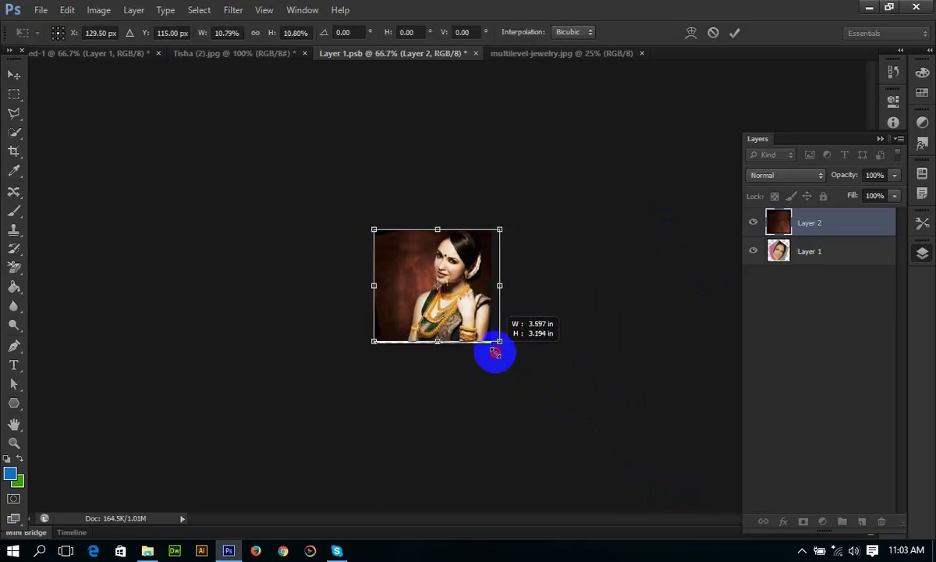
pyautogui.press('Return')
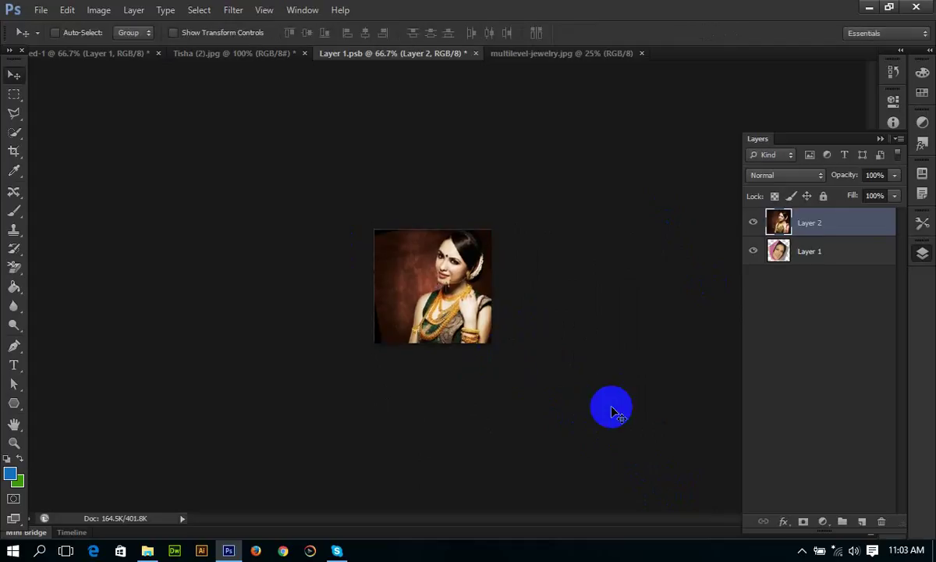
pyautogui.hotkey('ctrl', 's')
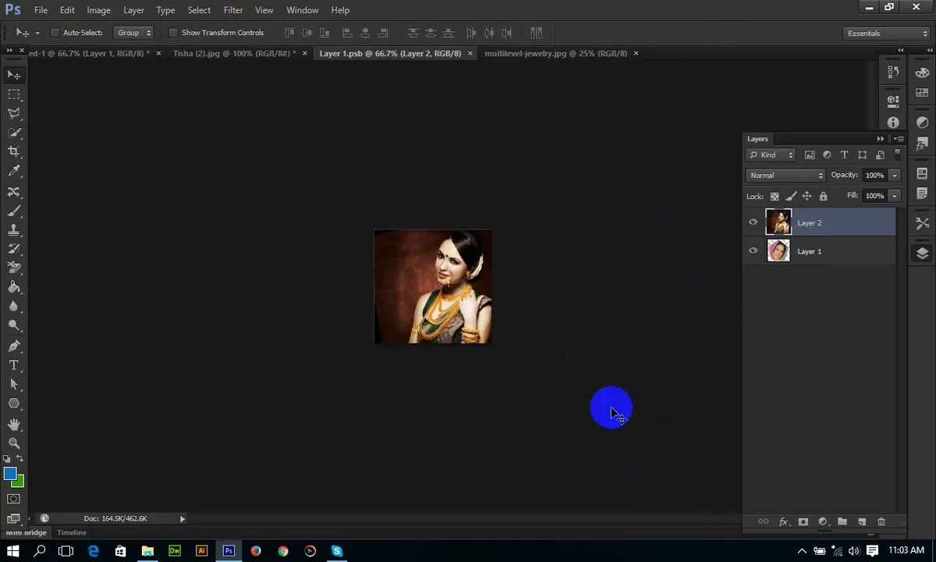
# Step: In the main document, shift the gold-jewellery portrait left to sit inside the pentagon
pyautogui.click(75, 55)
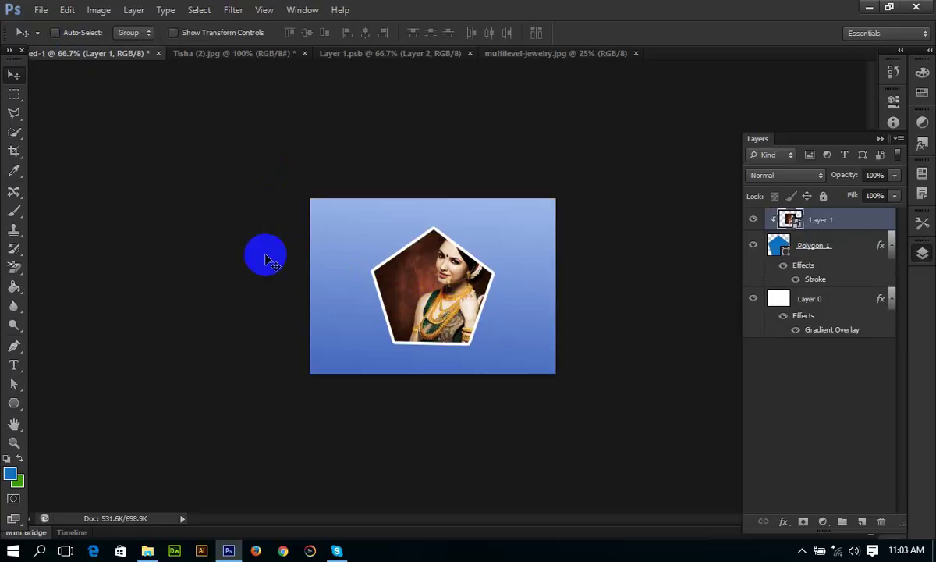
pyautogui.moveTo(447, 290)
pyautogui.mouseDown()
pyautogui.moveTo(433, 291)
pyautogui.moveTo(396, 257)
pyautogui.moveTo(437, 287)
pyautogui.mouseUp()
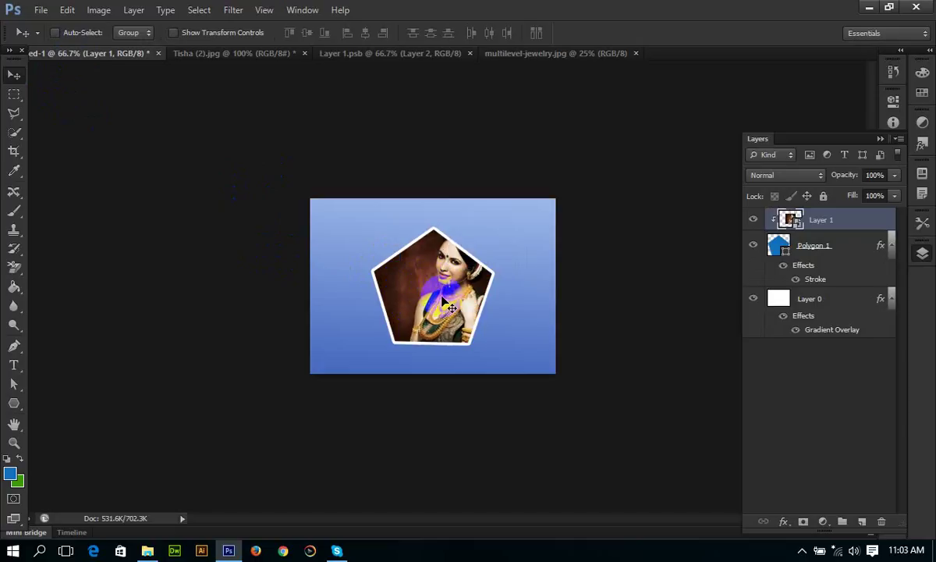
pyautogui.moveTo(437, 287); pyautogui.dragTo(413, 282)
pyautogui.moveTo(491, 280); pyautogui.dragTo(456, 294)
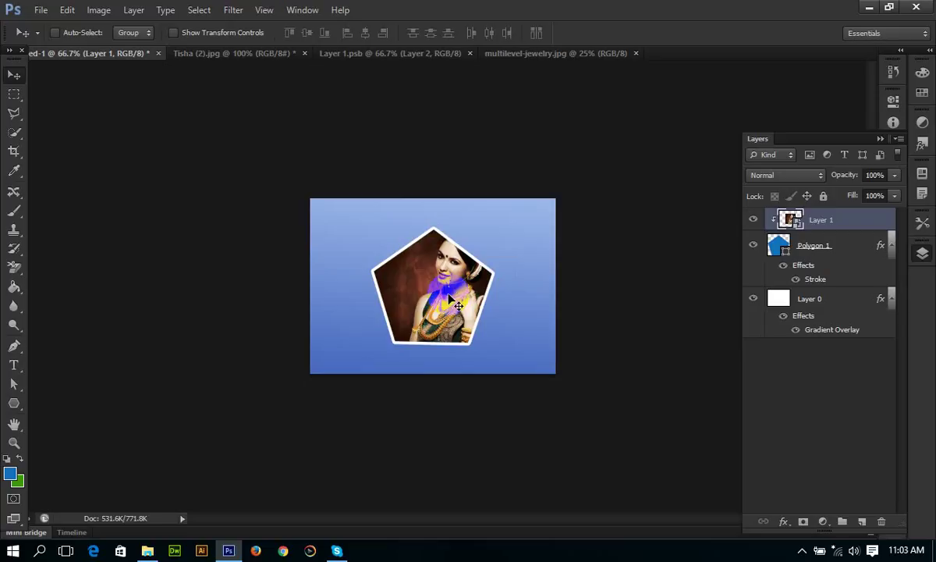
pyautogui.hotkey('ctrl', 't')
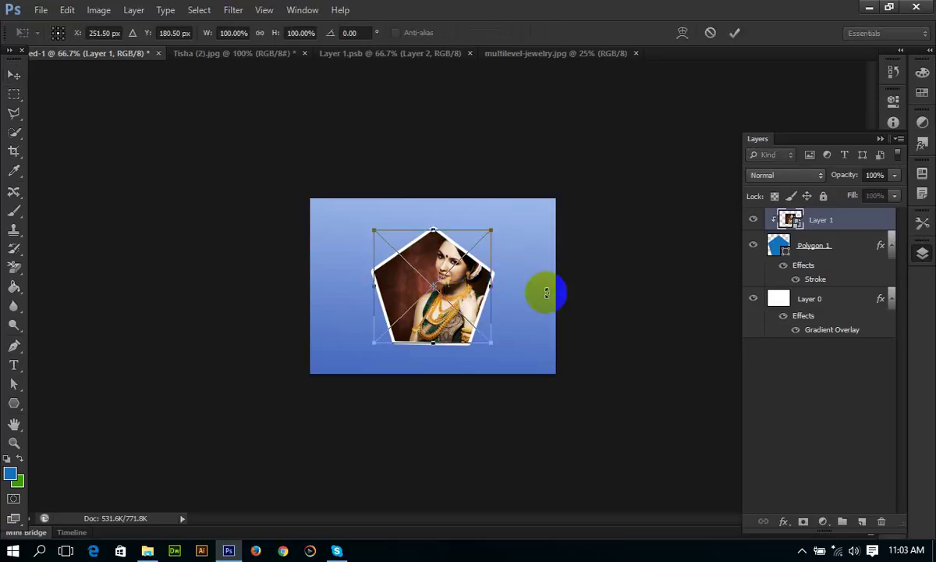
pyautogui.doubleClick(547, 294)
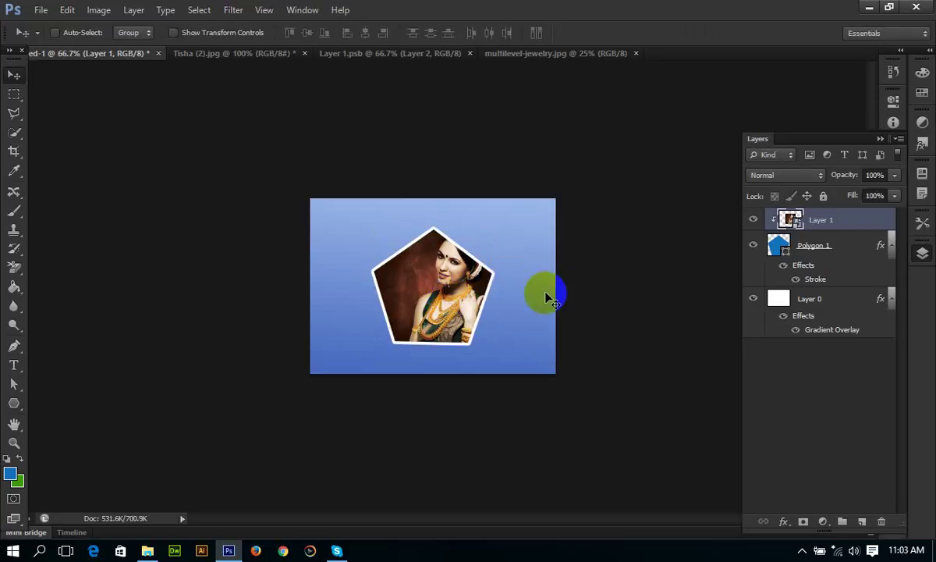
pyautogui.click(818, 241)
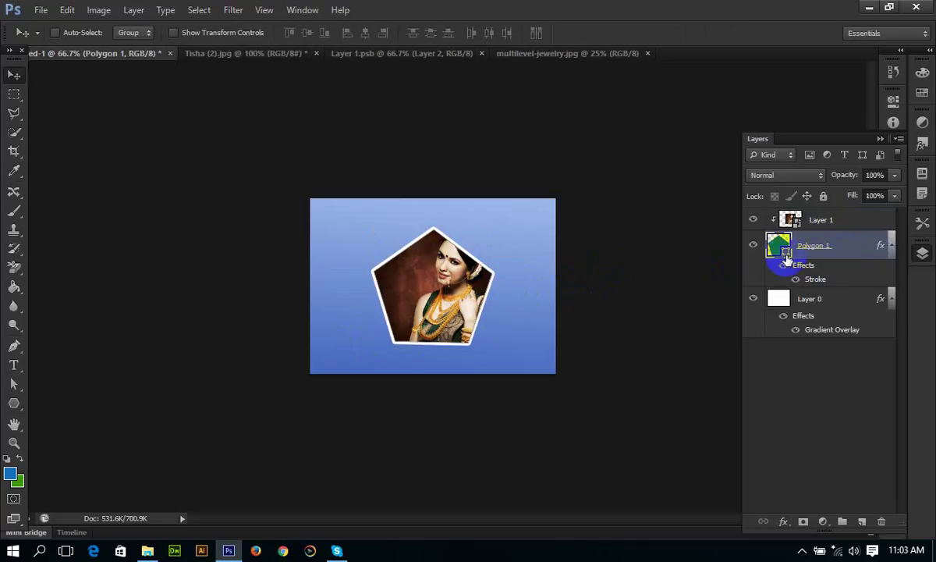
# Step: Add a black Drop Shadow to Polygon 1: distance 0 px, spread 15%, size 35 px
pyautogui.click(817, 263)
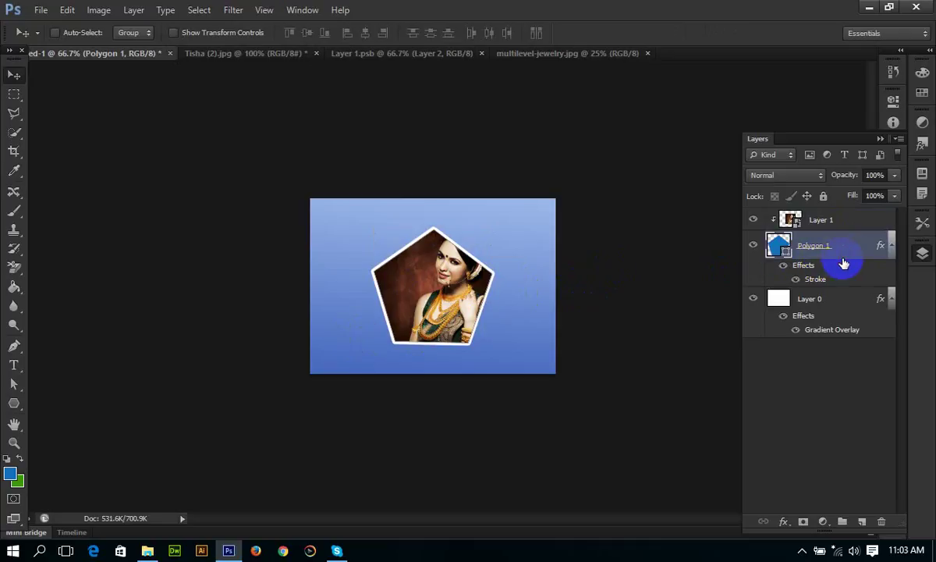
pyautogui.doubleClick(843, 263)
pyautogui.moveTo(480, 92)
pyautogui.mouseDown()
pyautogui.moveTo(665, 81)
pyautogui.moveTo(713, 64)
pyautogui.mouseUp()
pyautogui.click(557, 314)
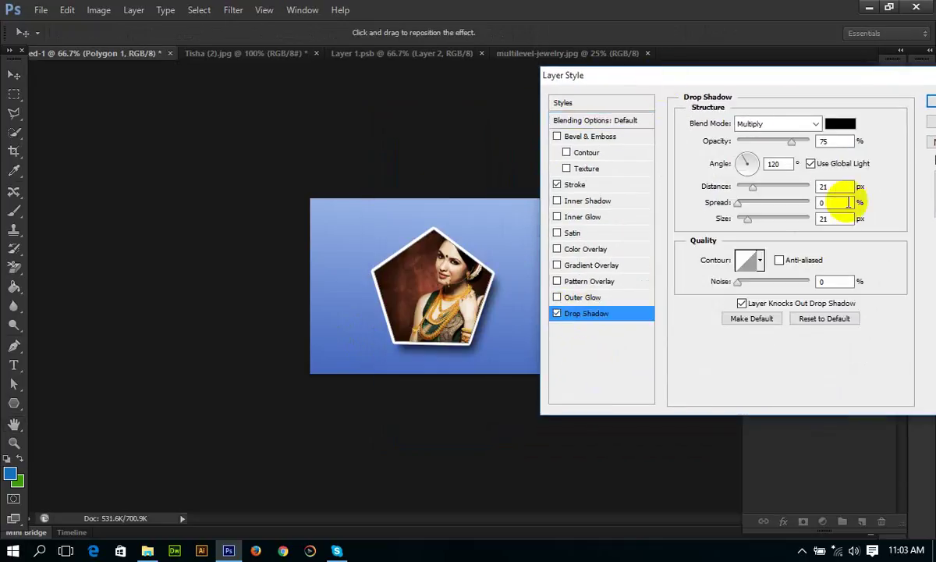
pyautogui.moveTo(770, 186)
pyautogui.mouseDown()
pyautogui.moveTo(776, 217)
pyautogui.moveTo(757, 185)
pyautogui.moveTo(725, 187)
pyautogui.moveTo(756, 220)
pyautogui.mouseUp()
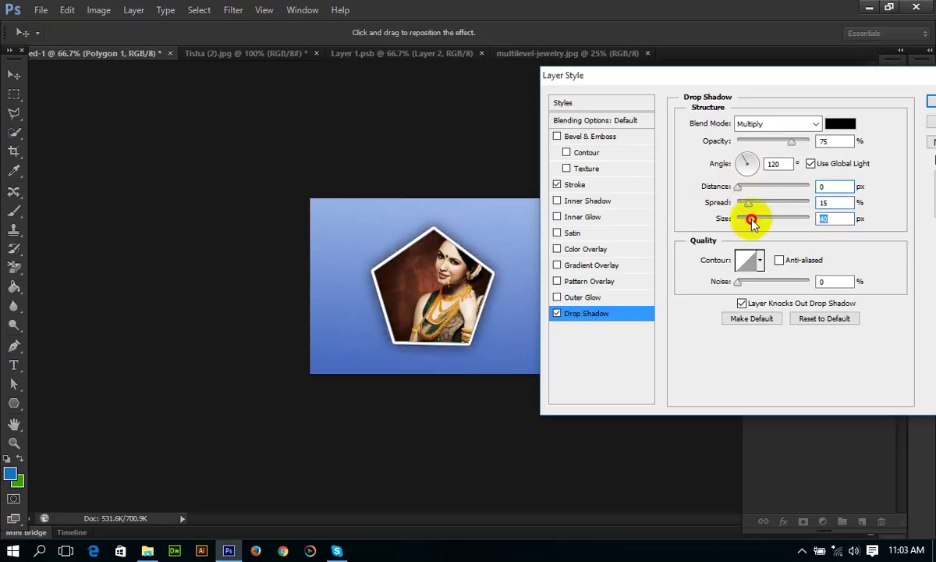
pyautogui.moveTo(815, 76); pyautogui.dragTo(602, 107)
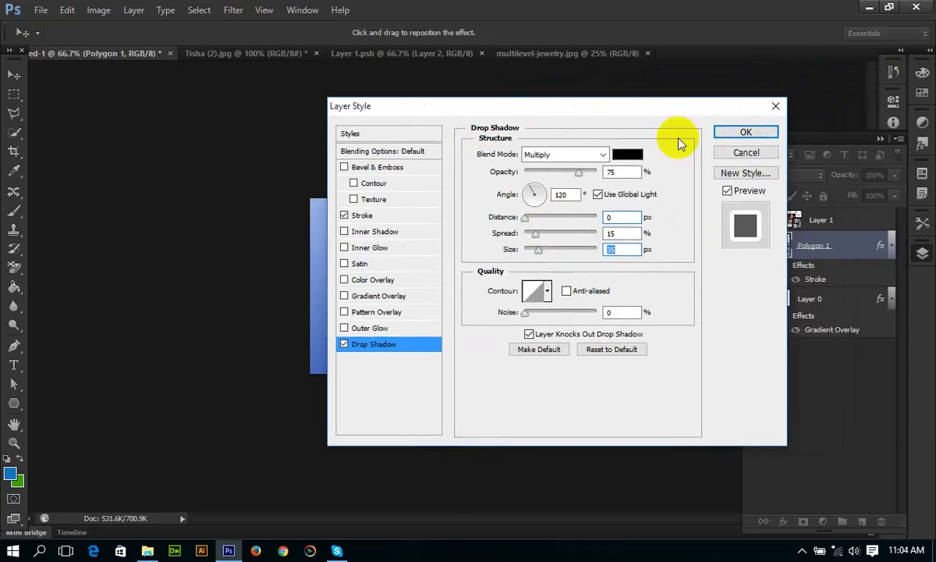
pyautogui.click(745, 132)
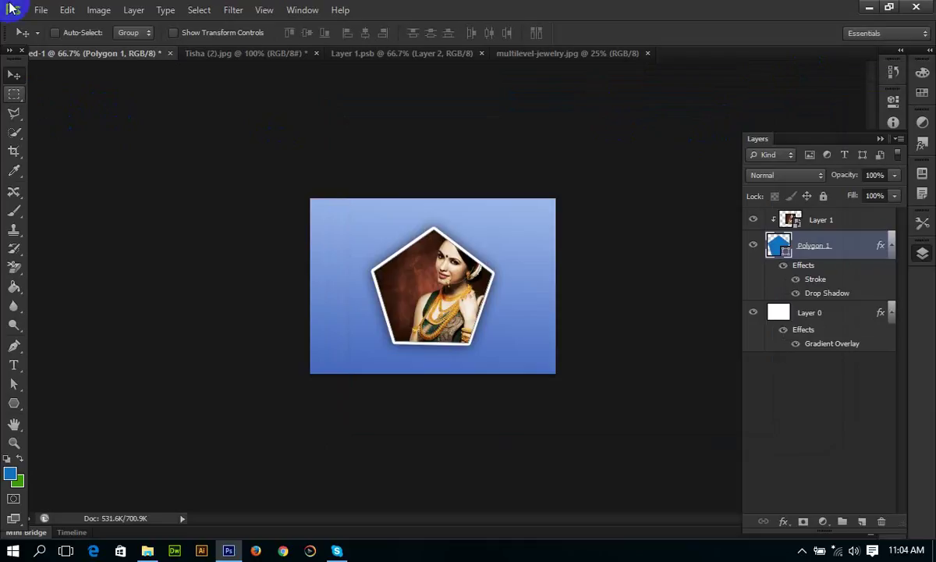
# Step: Save the composition as Photoshop PSD 'smart object.psd' on the Desktop with maximize compatibility
pyautogui.click(41, 9)
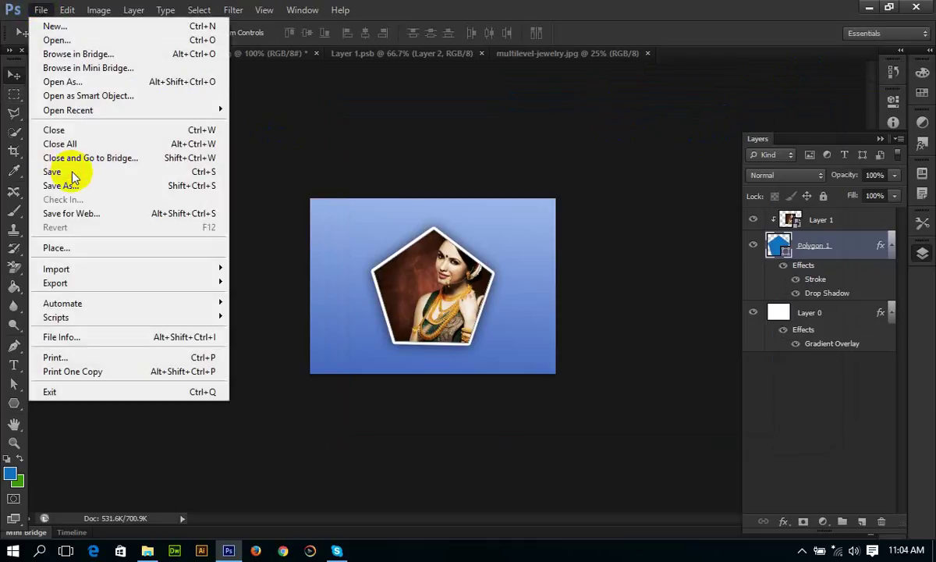
pyautogui.click(49, 173)
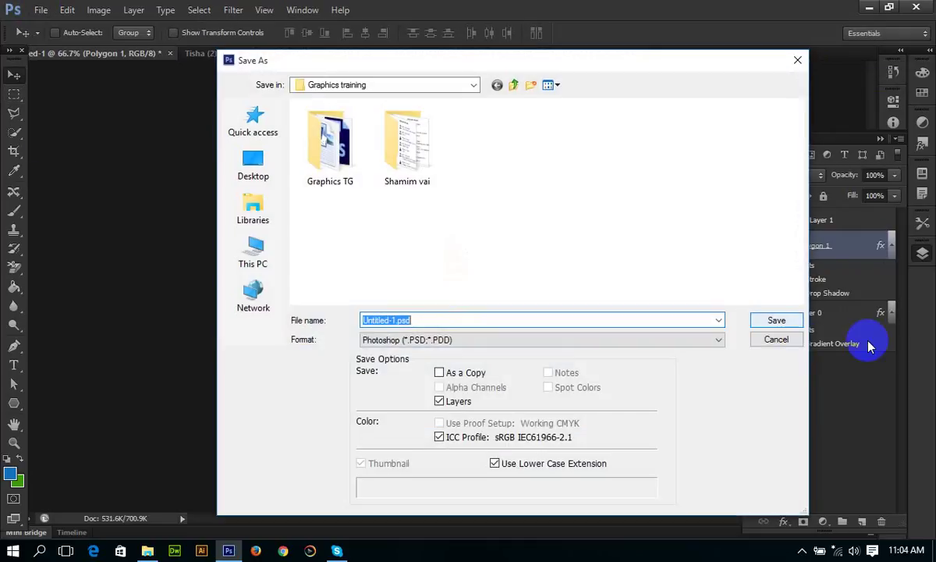
pyautogui.click(401, 339)
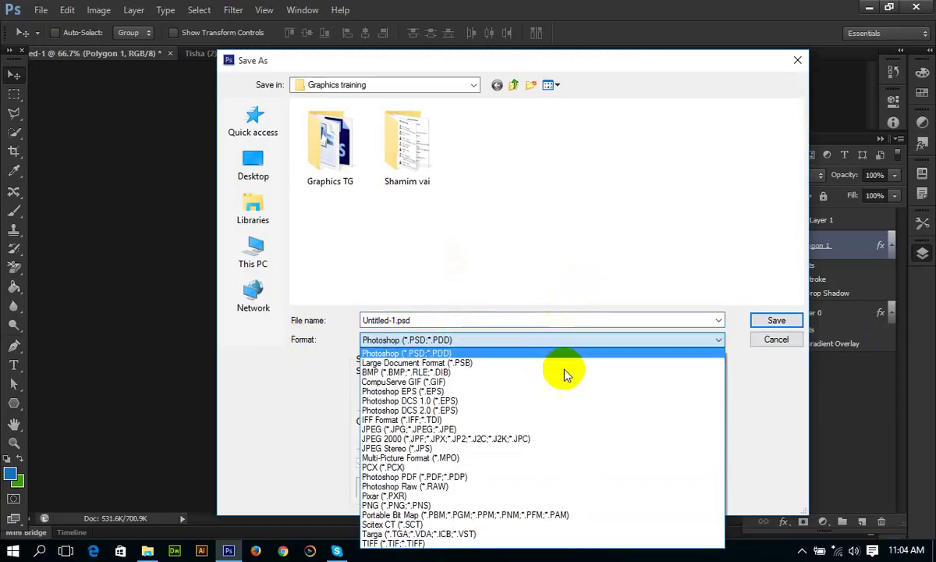
pyautogui.click(579, 341)
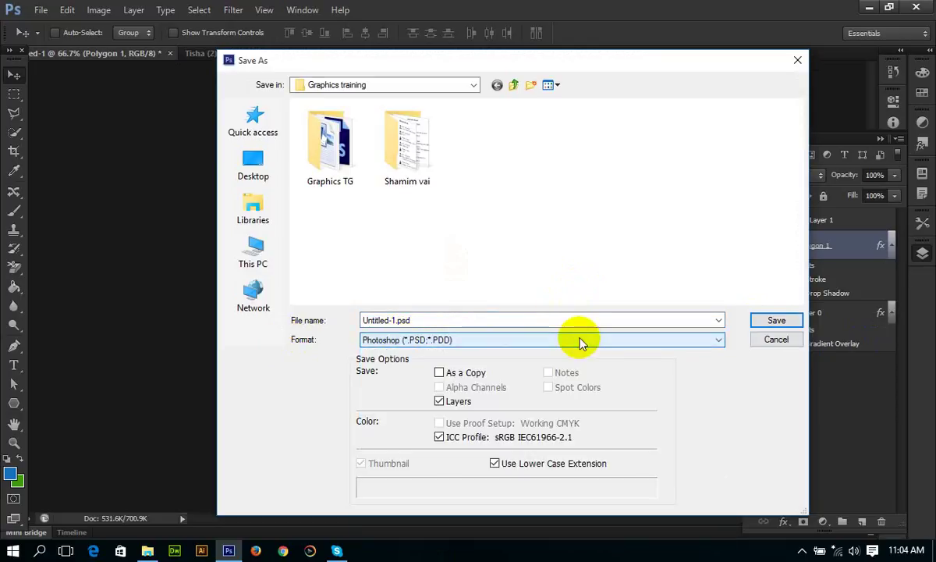
pyautogui.click(412, 341)
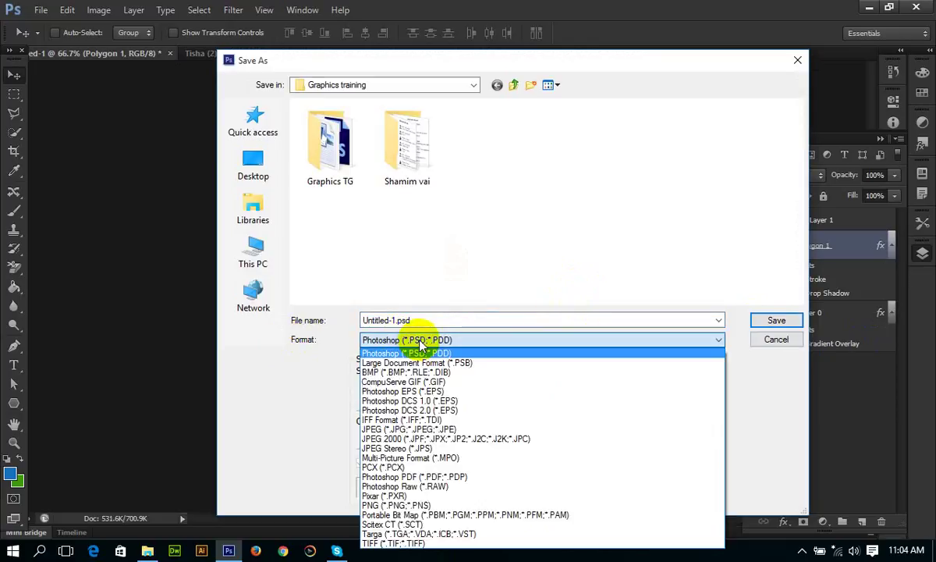
pyautogui.click(461, 353)
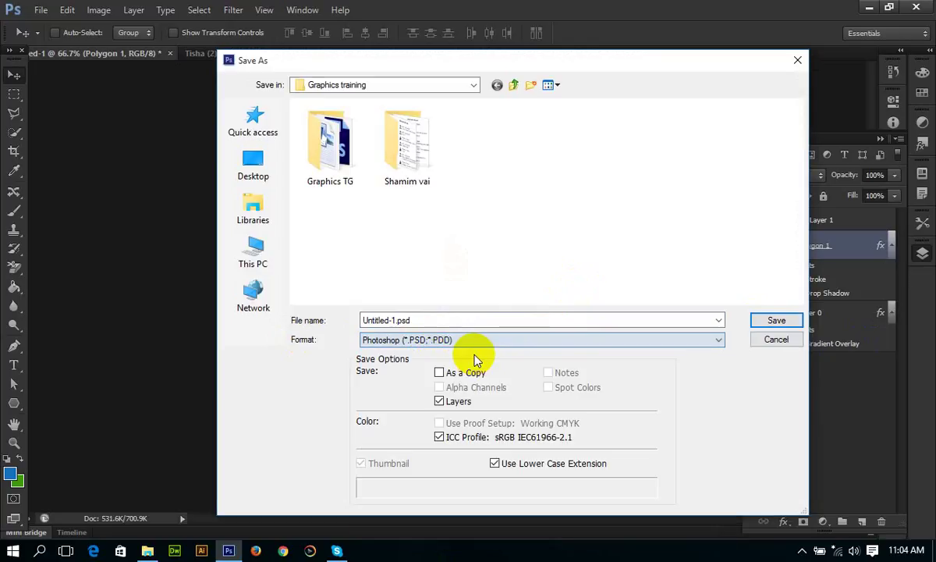
pyautogui.click(439, 317)
pyautogui.write('smart object')
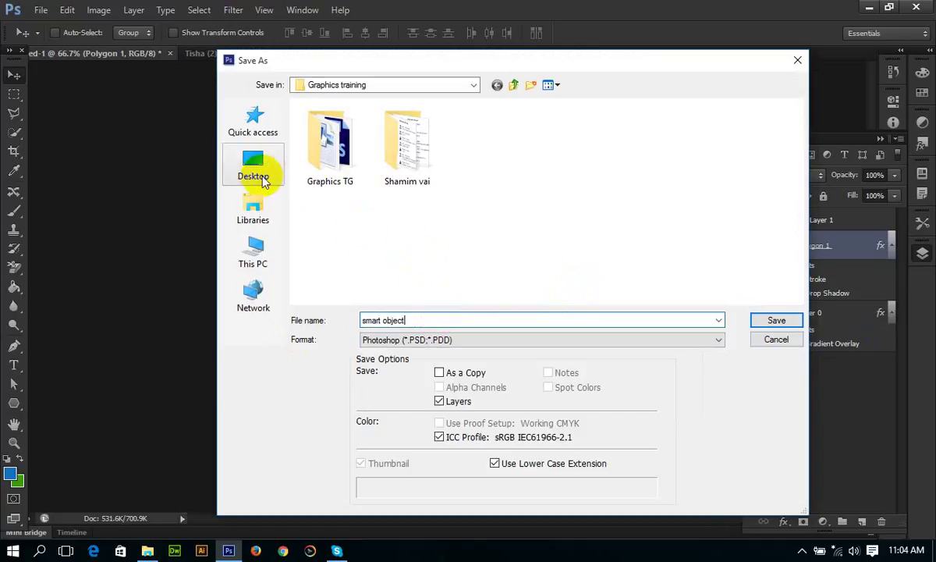
pyautogui.click(253, 164)
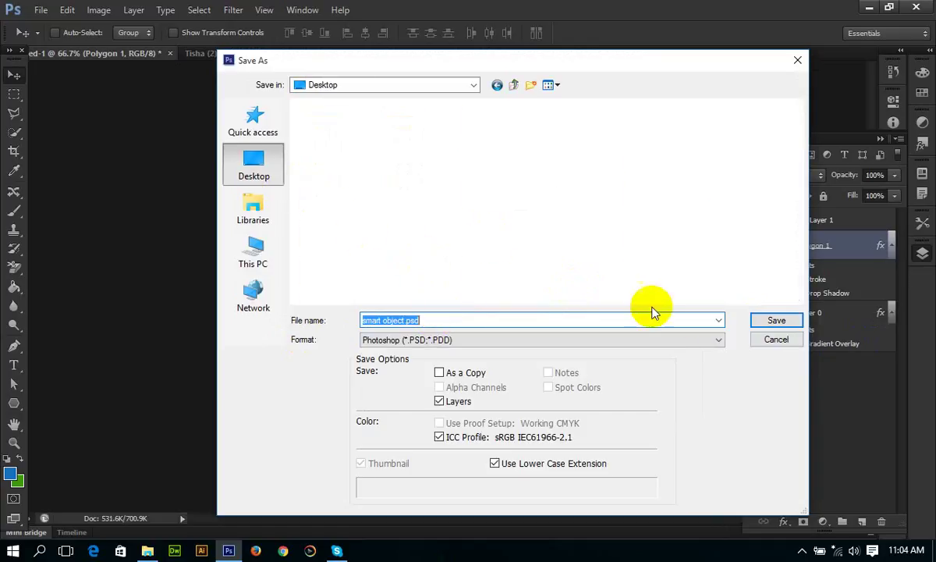
pyautogui.click(776, 321)
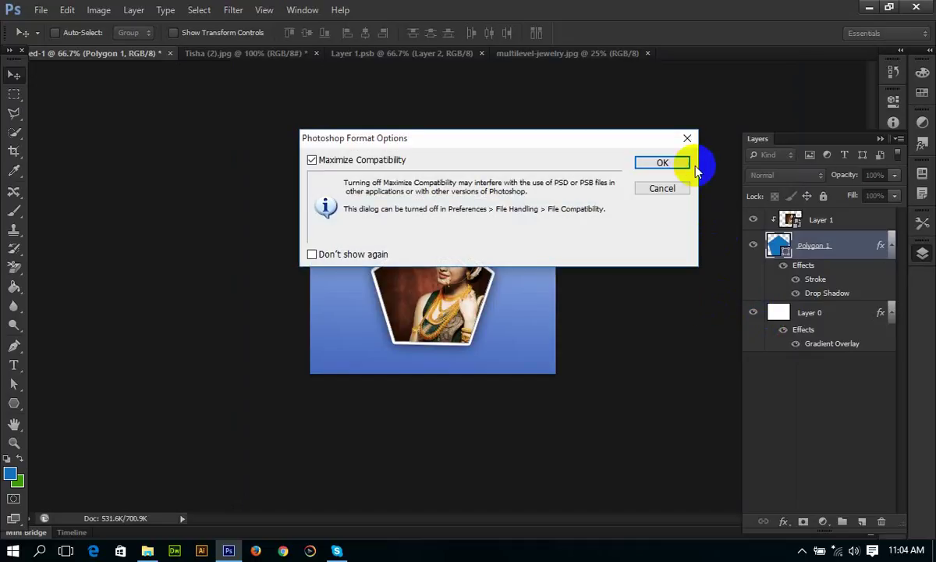
pyautogui.click(670, 162)
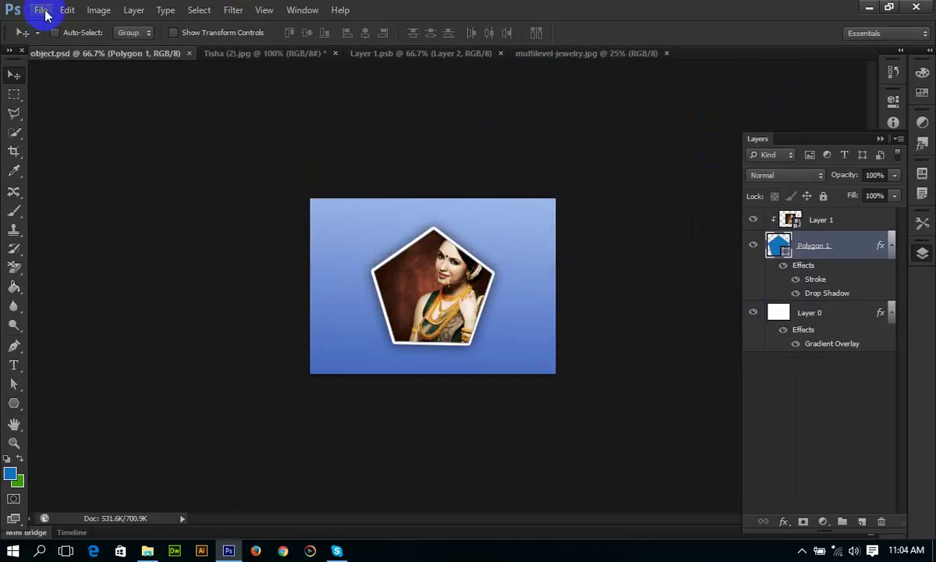
# Step: Save a JPEG copy named smart object.jpg to the Desktop
pyautogui.click(40, 10)
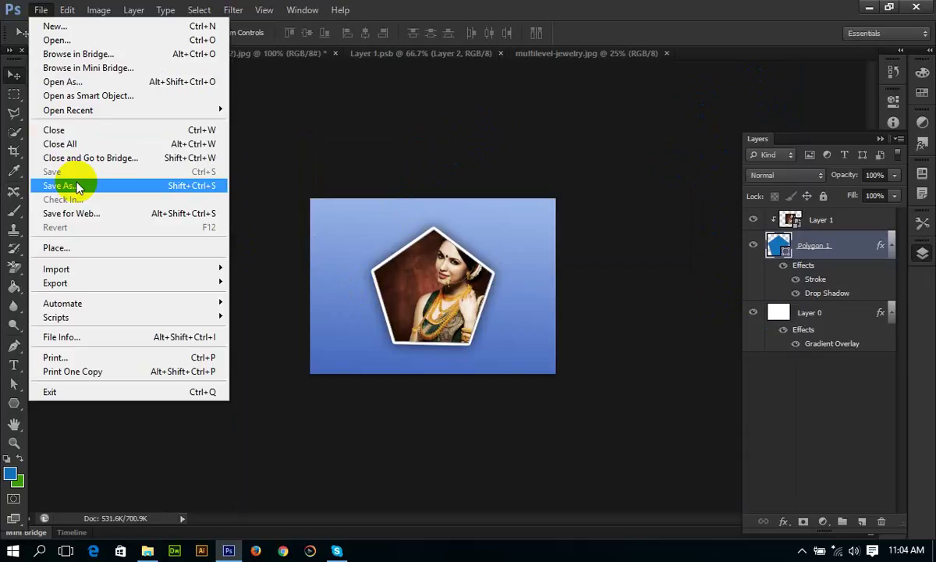
pyautogui.click(64, 185)
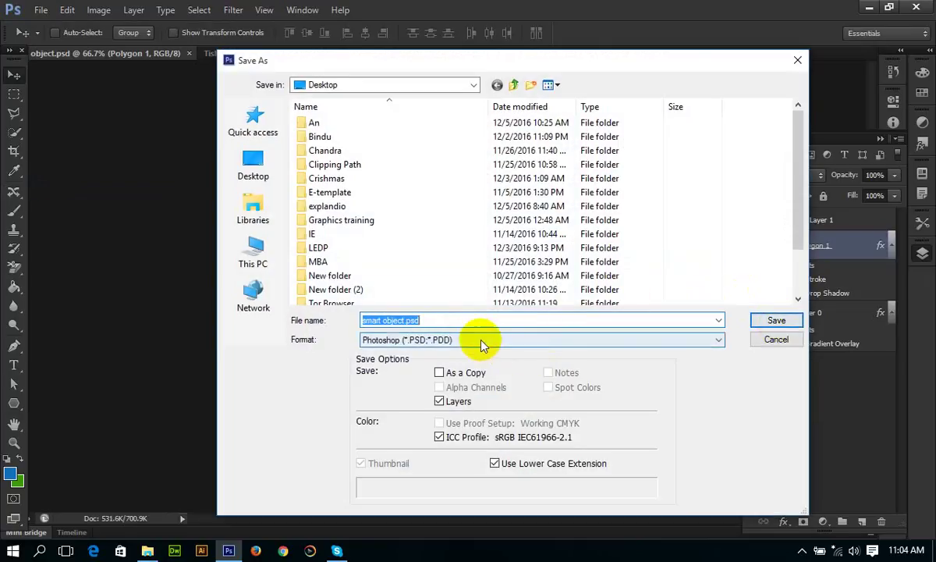
pyautogui.click(483, 339)
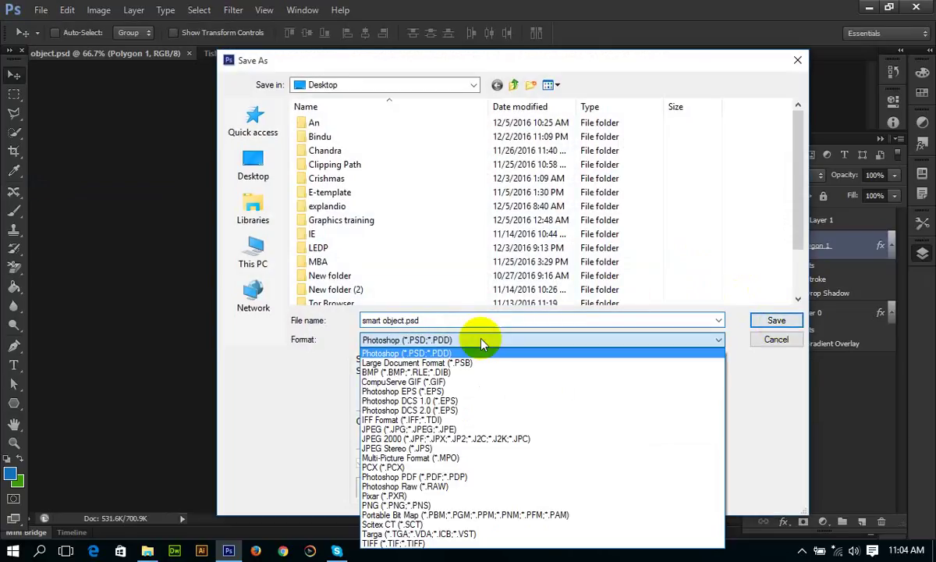
pyautogui.click(479, 429)
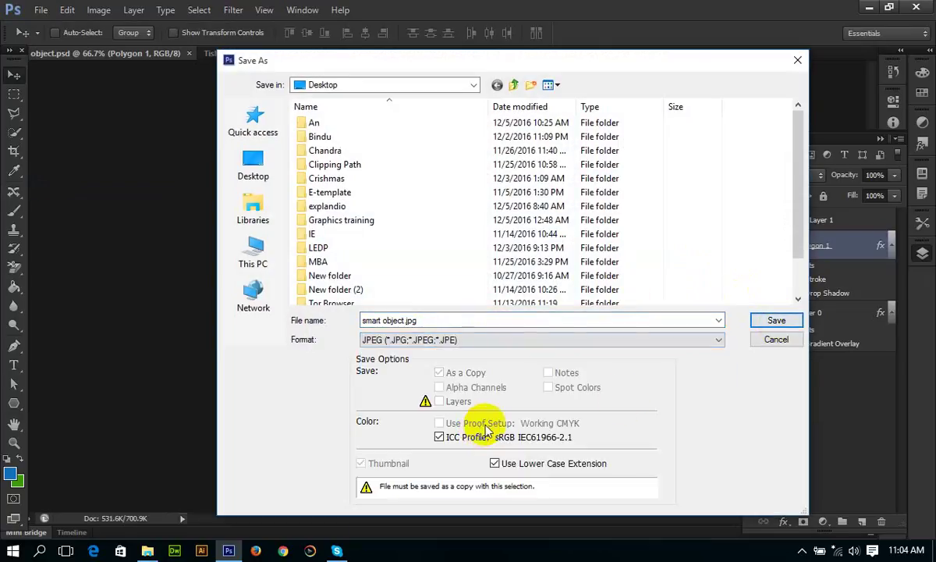
pyautogui.click(775, 320)
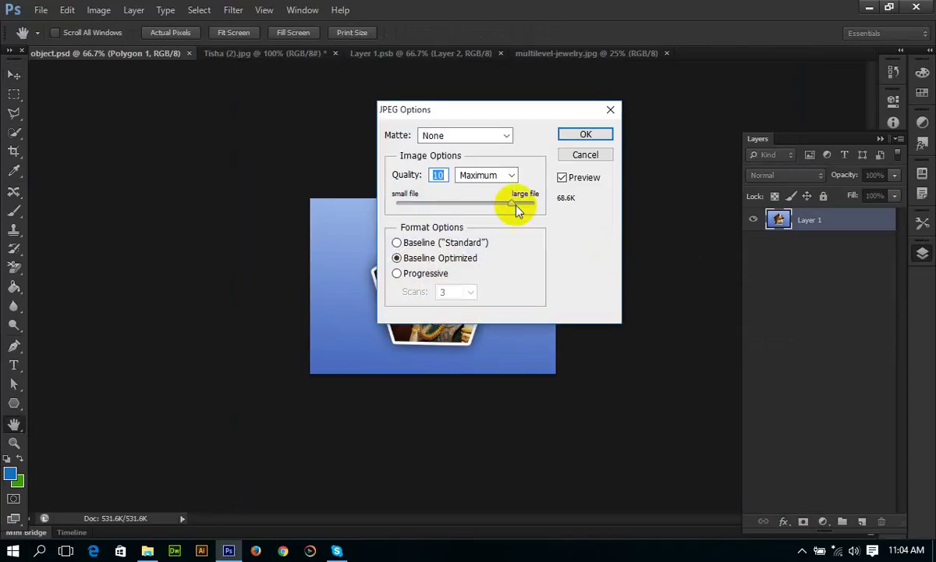
# Step: Set JPEG quality 12 with Baseline Standard encoding, confirm, and minimize Photoshop
pyautogui.moveTo(509, 204); pyautogui.dragTo(546, 212)
pyautogui.click(557, 202)
pyautogui.moveTo(532, 206); pyautogui.dragTo(439, 205)
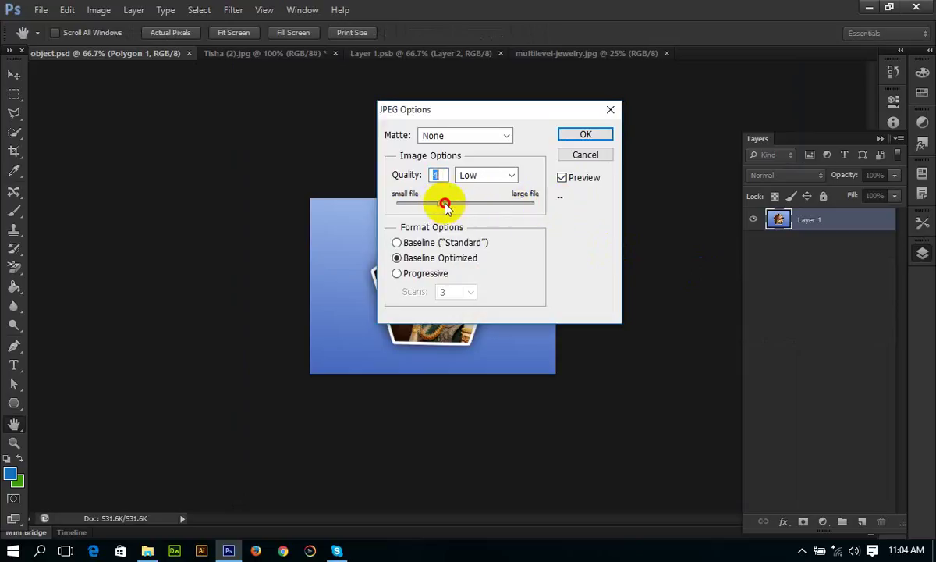
pyautogui.moveTo(446, 205); pyautogui.dragTo(573, 202)
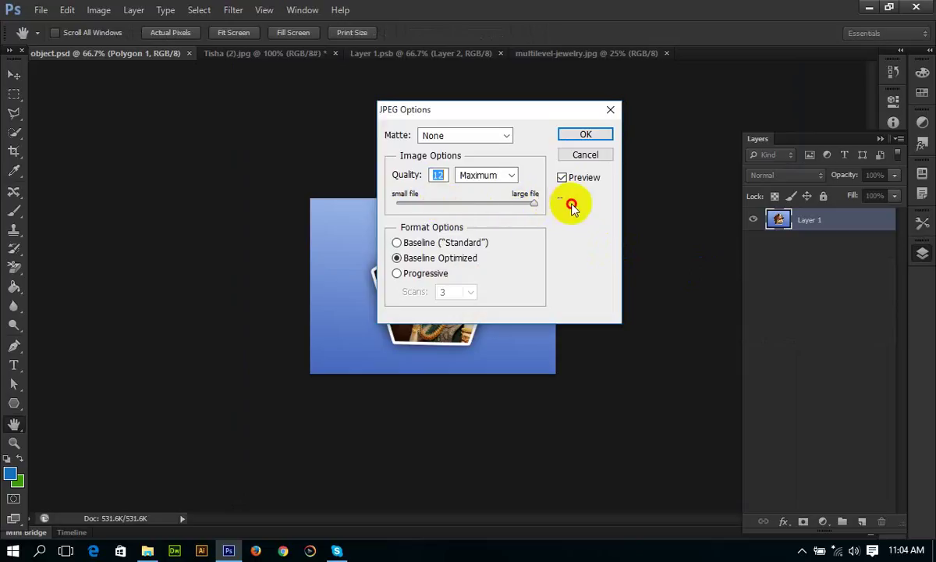
pyautogui.click(397, 242)
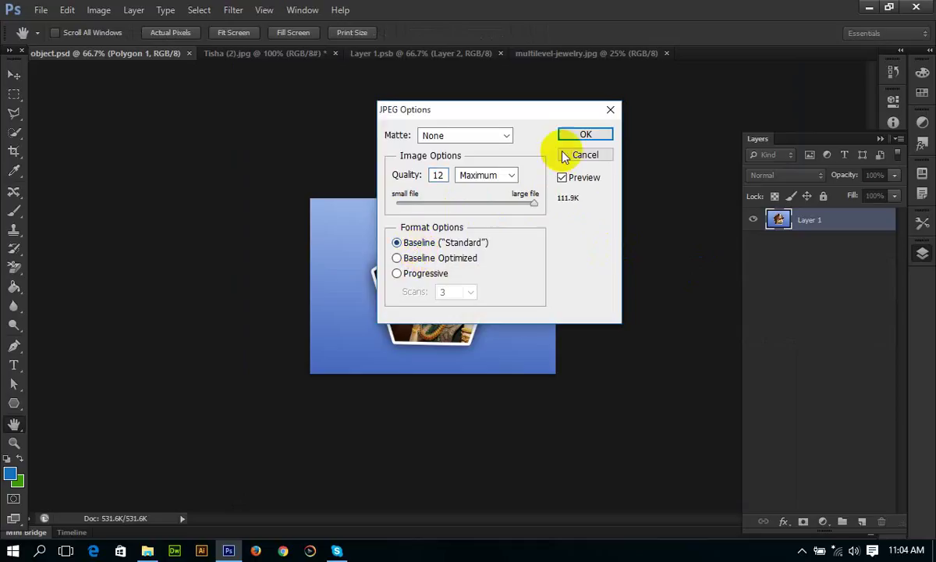
pyautogui.click(585, 135)
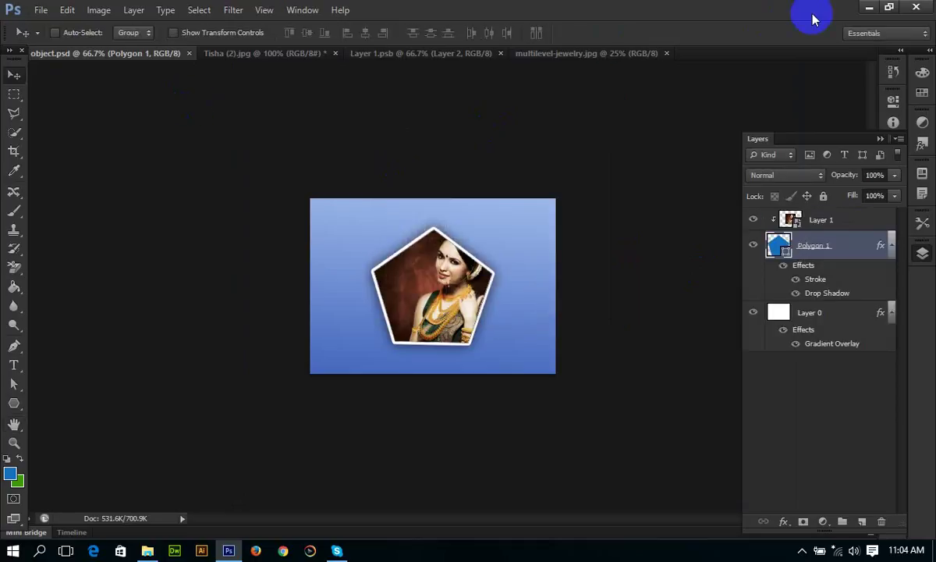
pyautogui.click(869, 8)
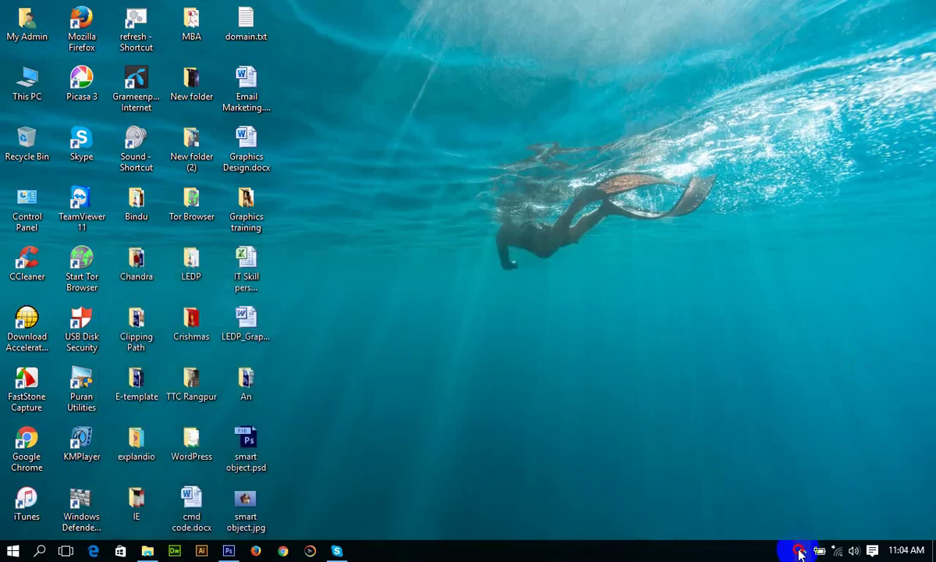